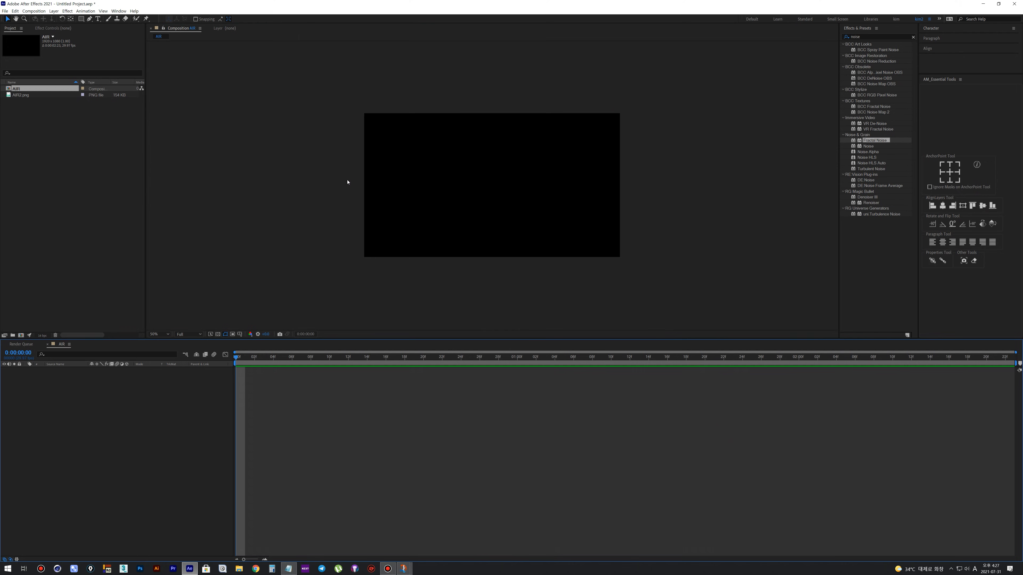
Place AIR2.png in the AIR composition and create a dark navy blue solid named BG
left_click_drag(22, 95, 72, 398)
left_click(71, 398)
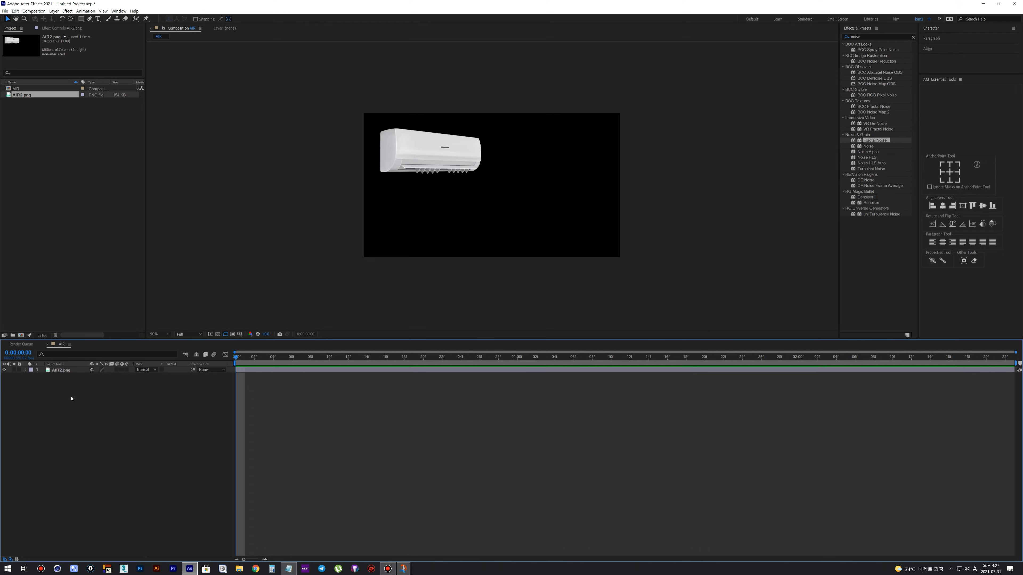
right_click(72, 398)
mouse_move(121, 399)
left_click(166, 415)
type("BG")
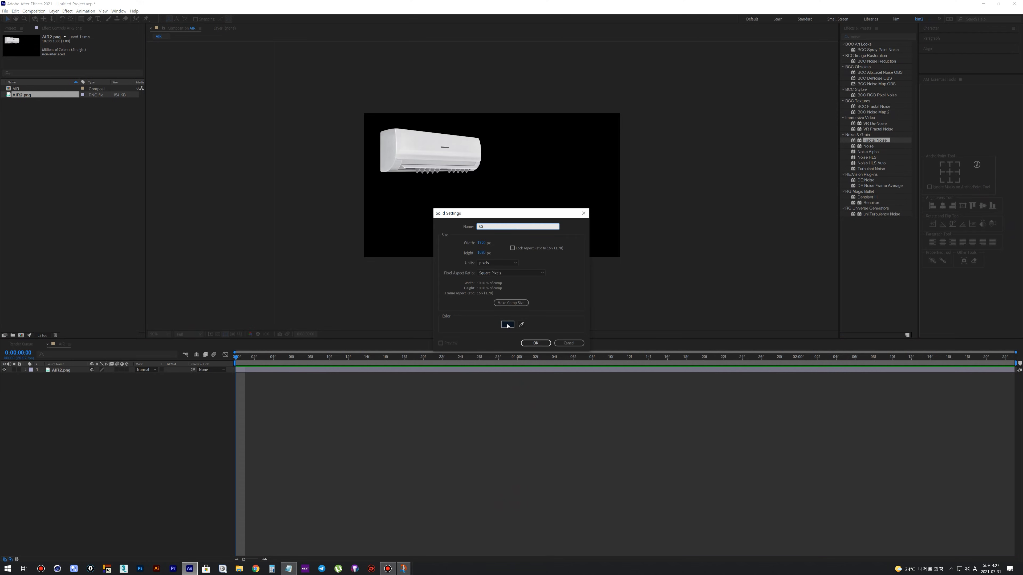
left_click(508, 324)
left_click_drag(488, 439, 483, 437)
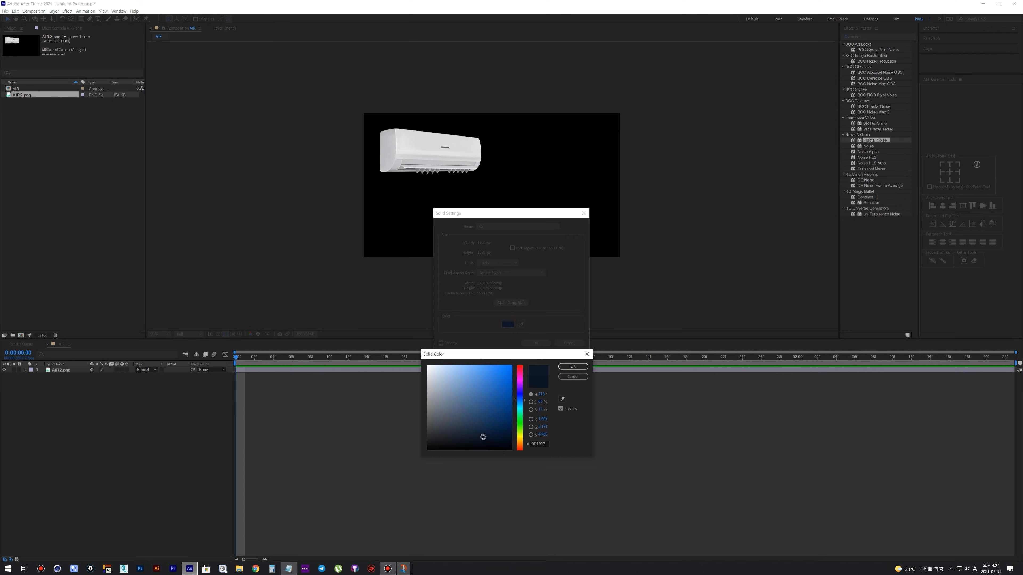
left_click(573, 366)
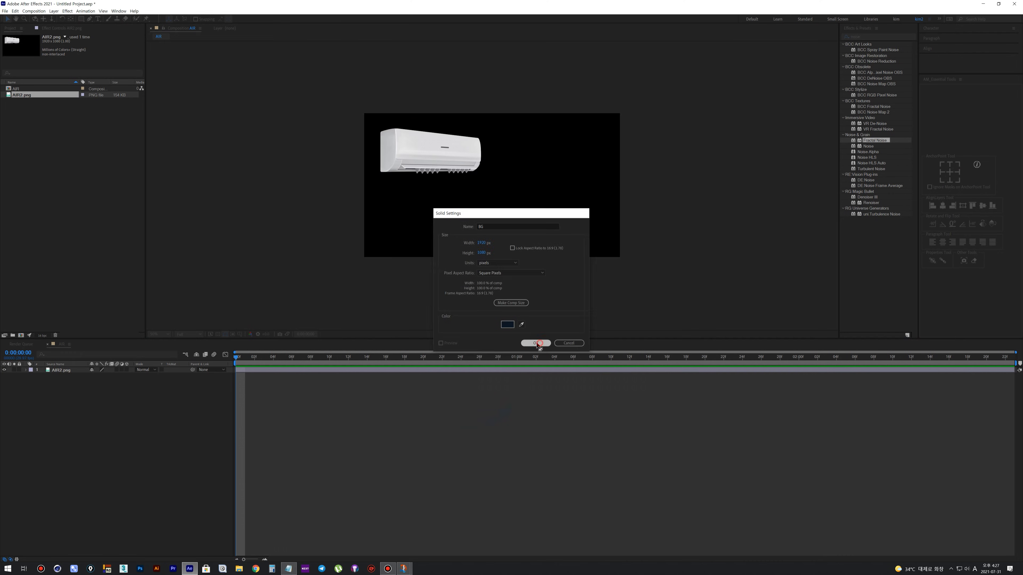
left_click(538, 343)
Move the BG solid beneath the air conditioner image and lock both layers
mouse_move(60, 370)
left_mouse_down()
mouse_move(61, 393)
mouse_move(60, 378)
left_mouse_up()
left_click(19, 375)
left_click(19, 370)
Create a new composition-sized solid named Noise above the locked layers
right_click(313, 423)
mouse_move(363, 425)
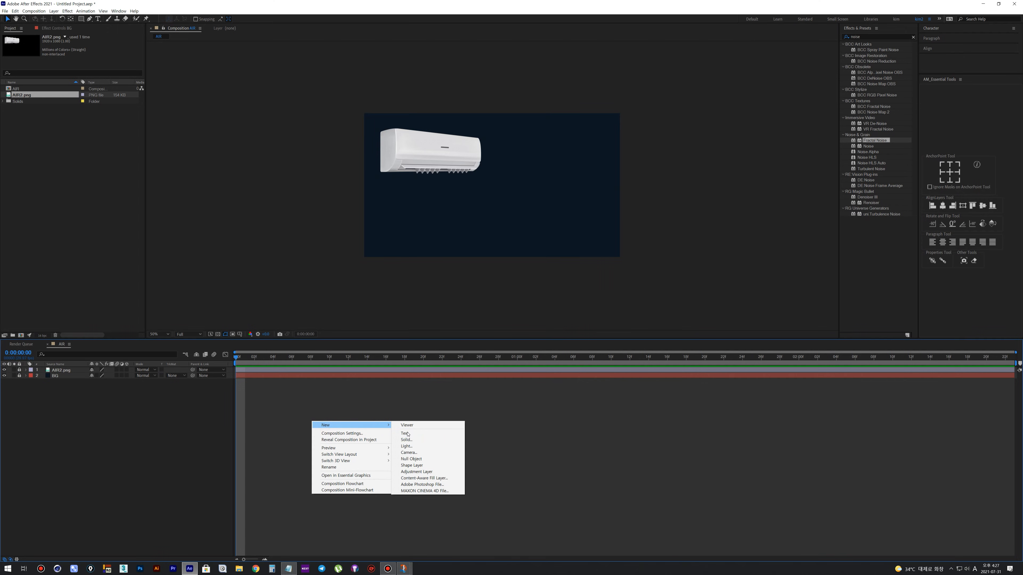
left_click(416, 442)
type("Noise")
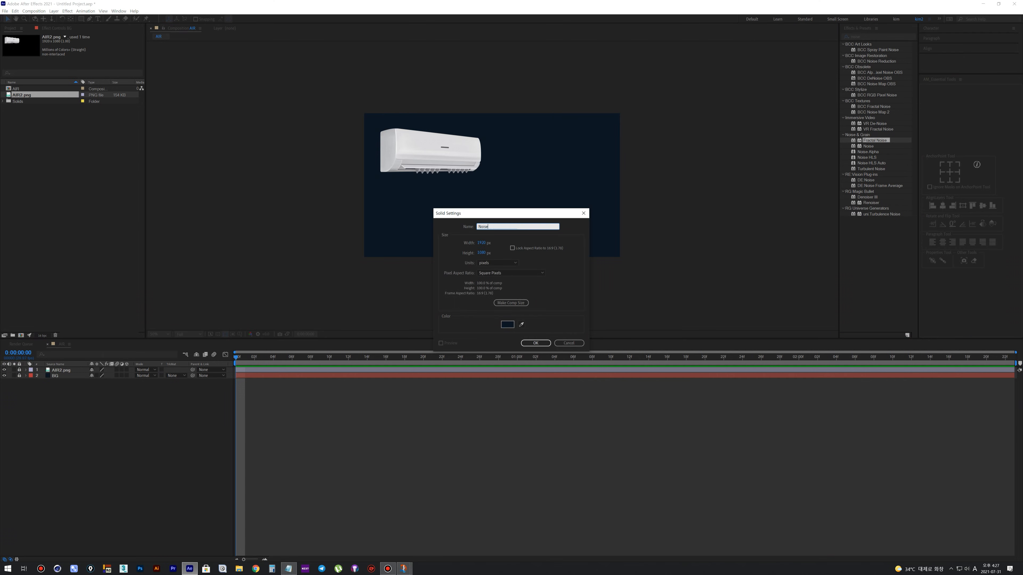
key("Return")
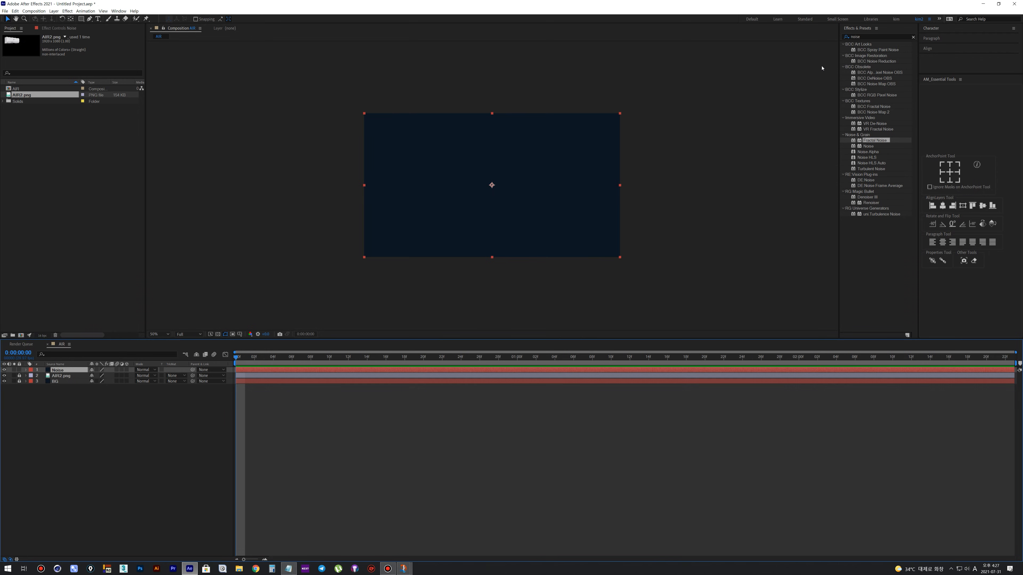
Apply the Fractal Noise effect to the Noise solid
left_click(863, 35)
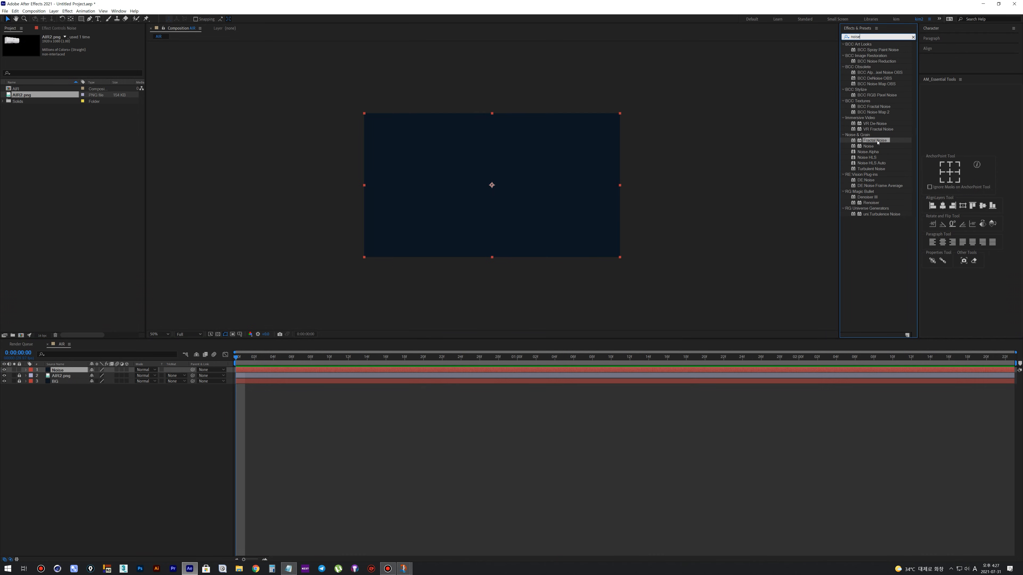
left_click_drag(877, 142, 553, 196)
left_click(50, 402)
Pre-compose the Noise layer as Noise_1, moving all attributes into the new composition
right_click(61, 373)
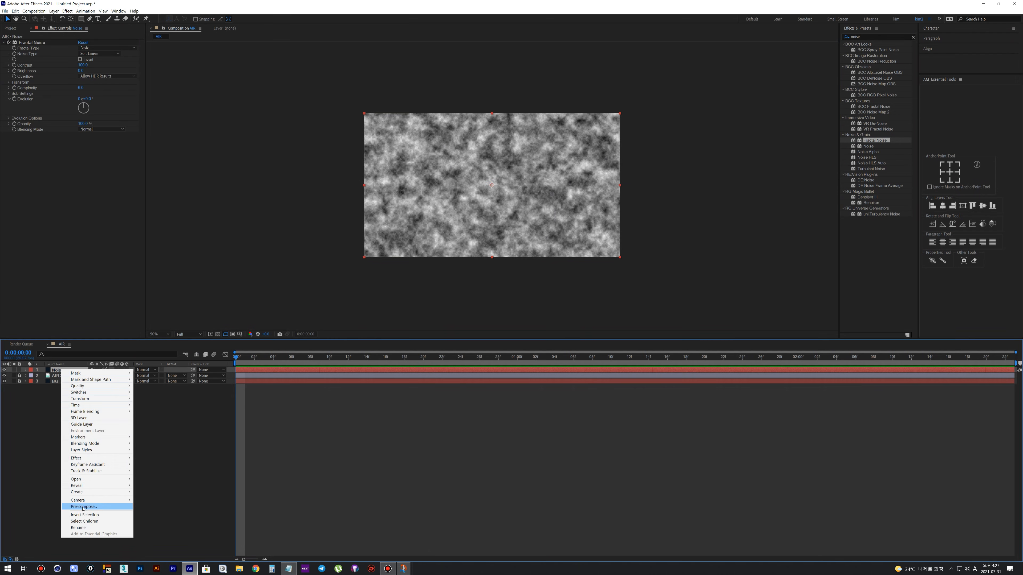
left_click(83, 507)
left_click_drag(504, 242, 553, 246)
key("BackSpace")
key("BackSpace")
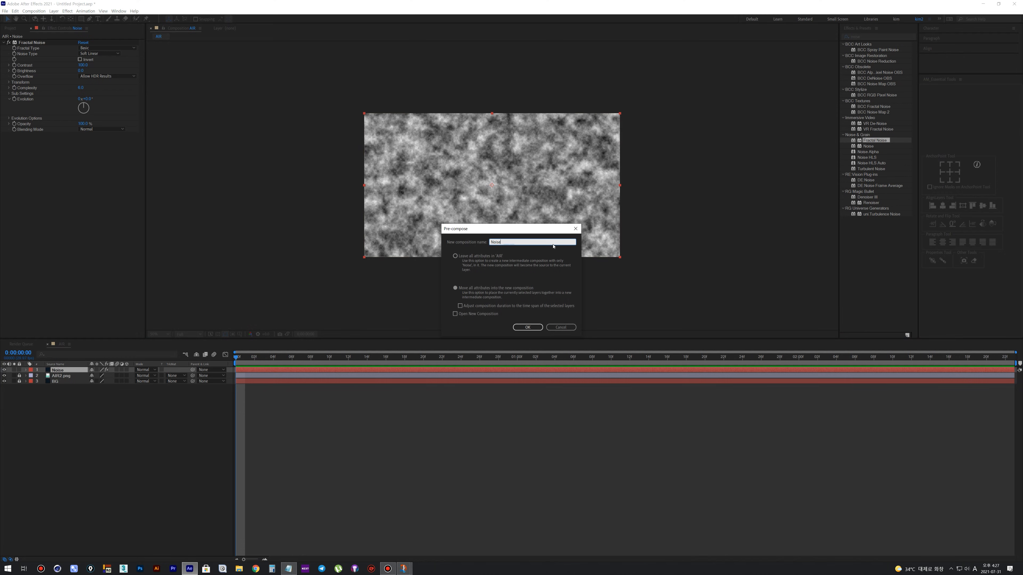
left_click(456, 288)
left_click(527, 327)
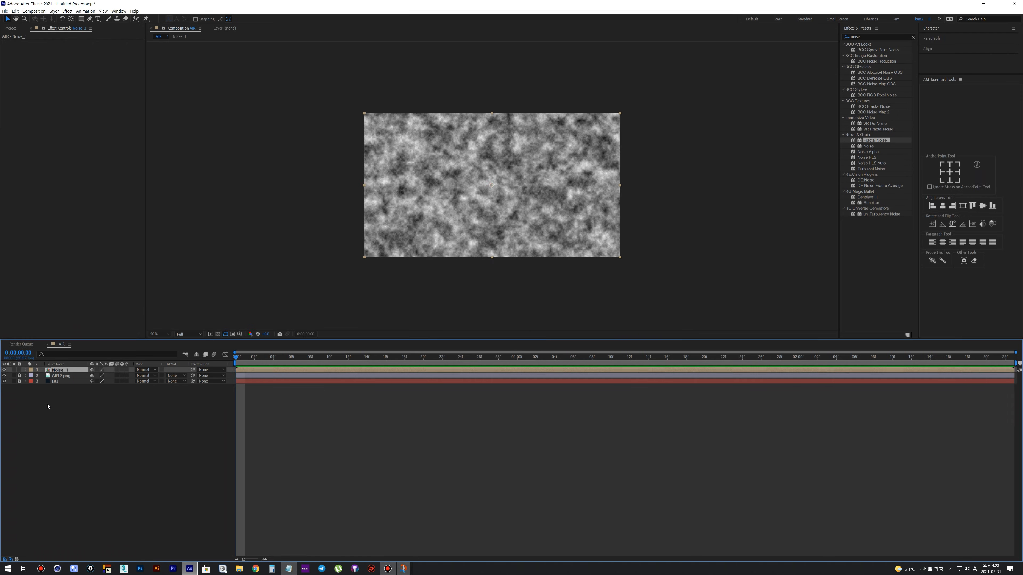
Open the Noise_1 composition and set the Noise layer's Fractal Type to Dynamic and its Noise Type to Spline
left_click(67, 370)
double_click(67, 371)
left_click(65, 370)
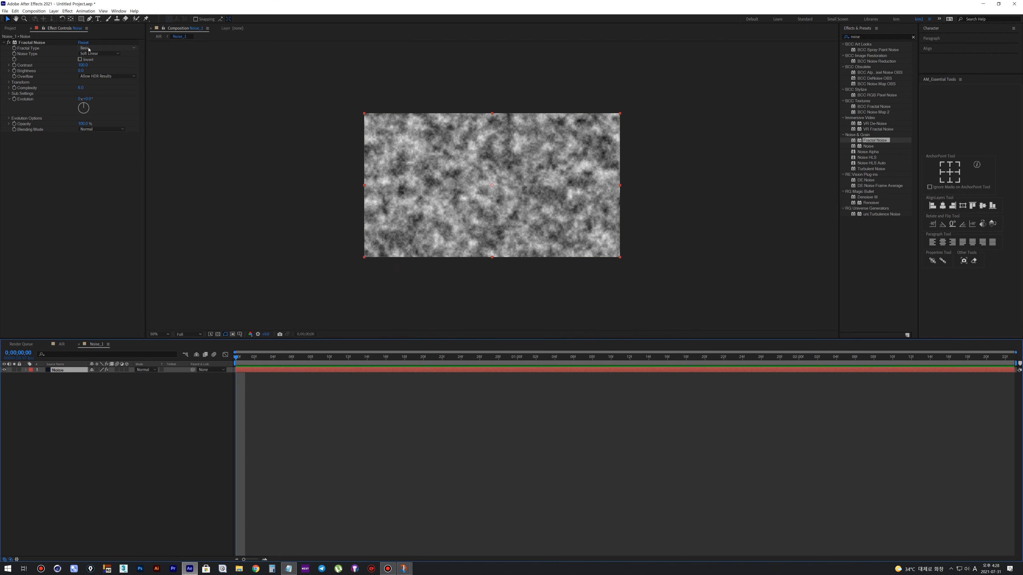
left_click(89, 49)
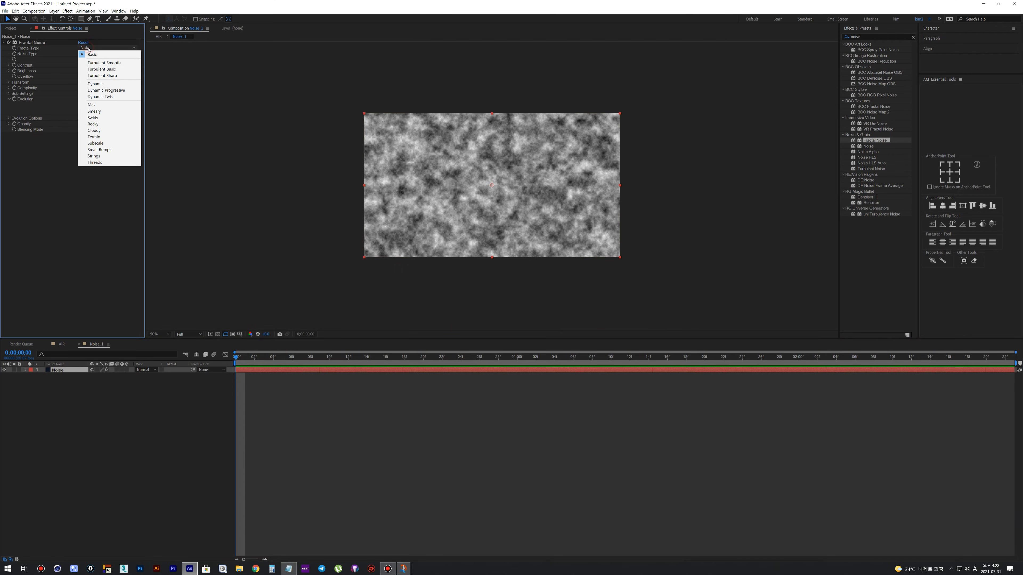
left_click(89, 84)
left_click(89, 53)
left_click(87, 80)
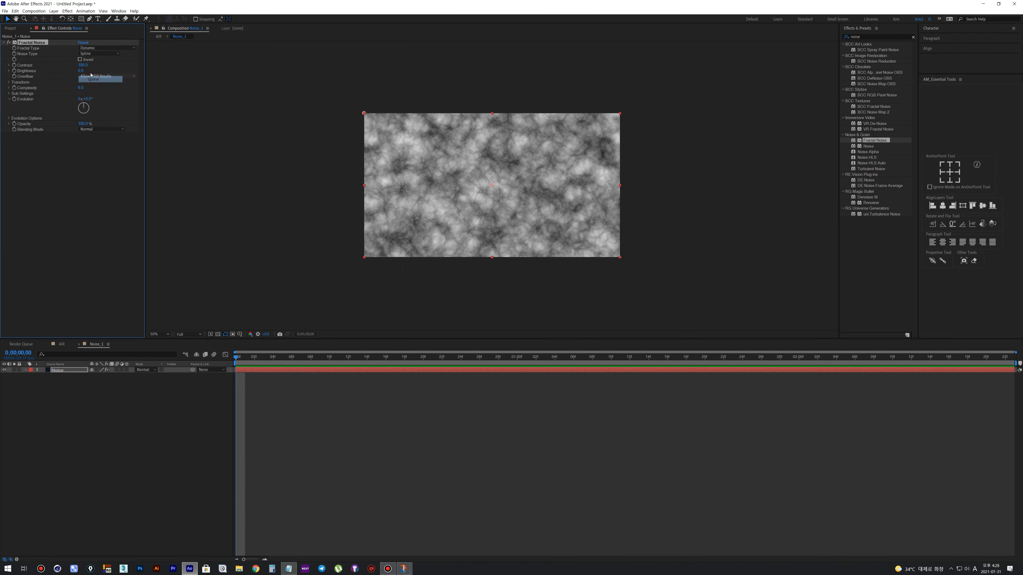
Set the Fractal Noise contrast to 82 and brightness to -29
left_click(83, 65)
type("80")
key("BackSpace")
type("2")
key("Return")
left_click(81, 71)
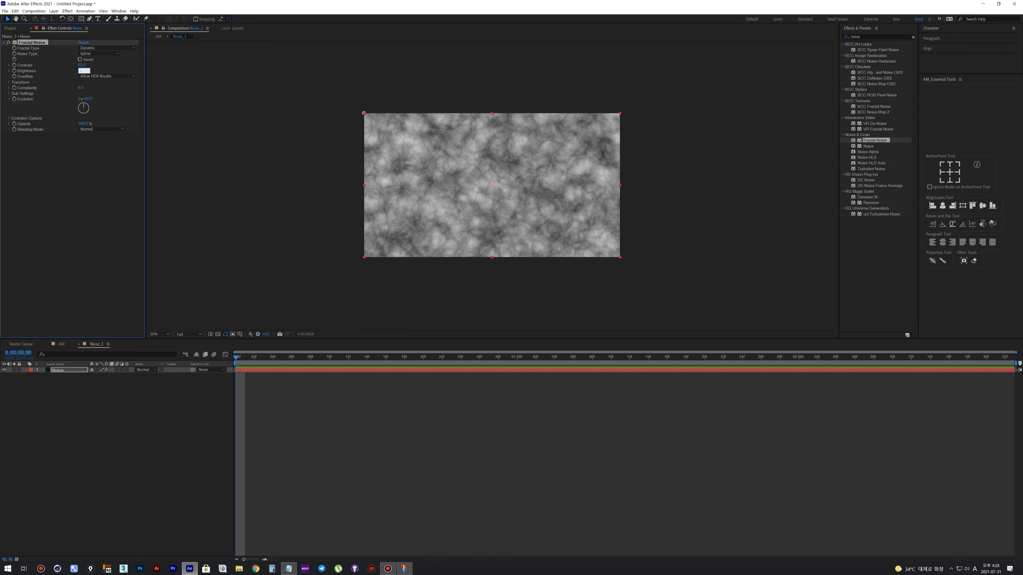
type("-29")
key("Return")
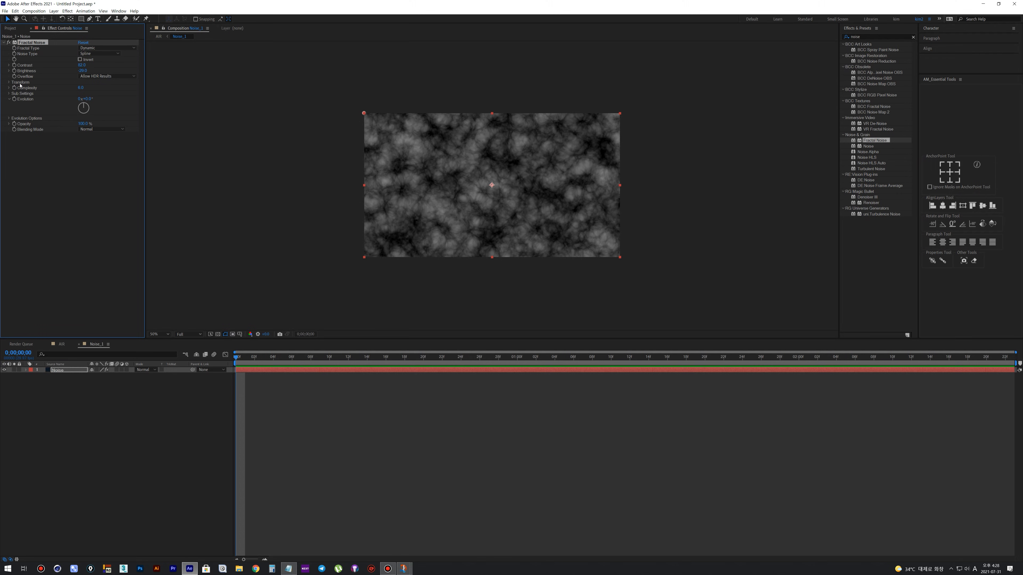
Disable Uniform Scaling for the Fractal Noise and set its Scale Width to 8000 and Scale Height to 220
left_click(9, 83)
left_click(87, 93)
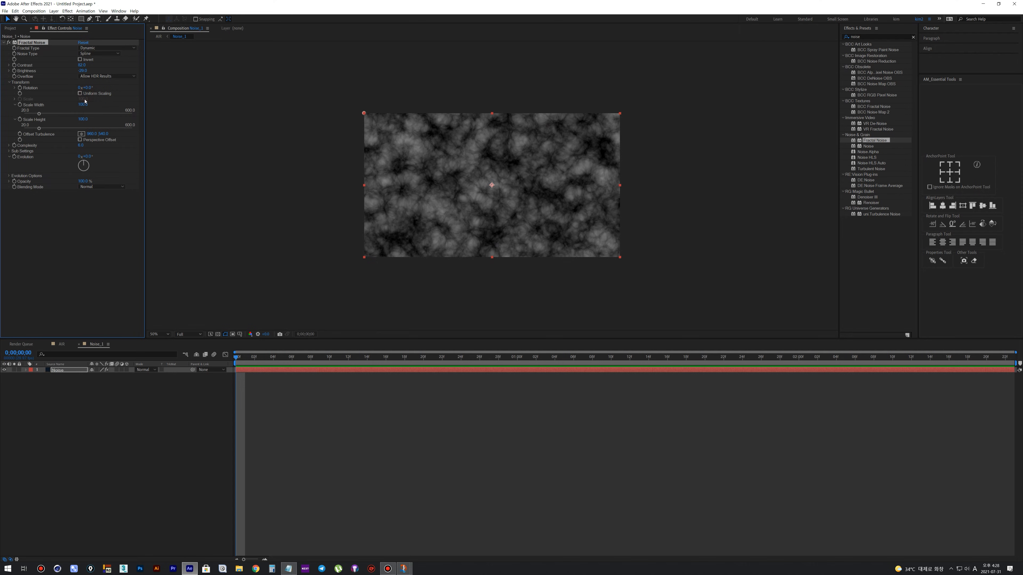
left_click(83, 104)
type("8000")
key("Return")
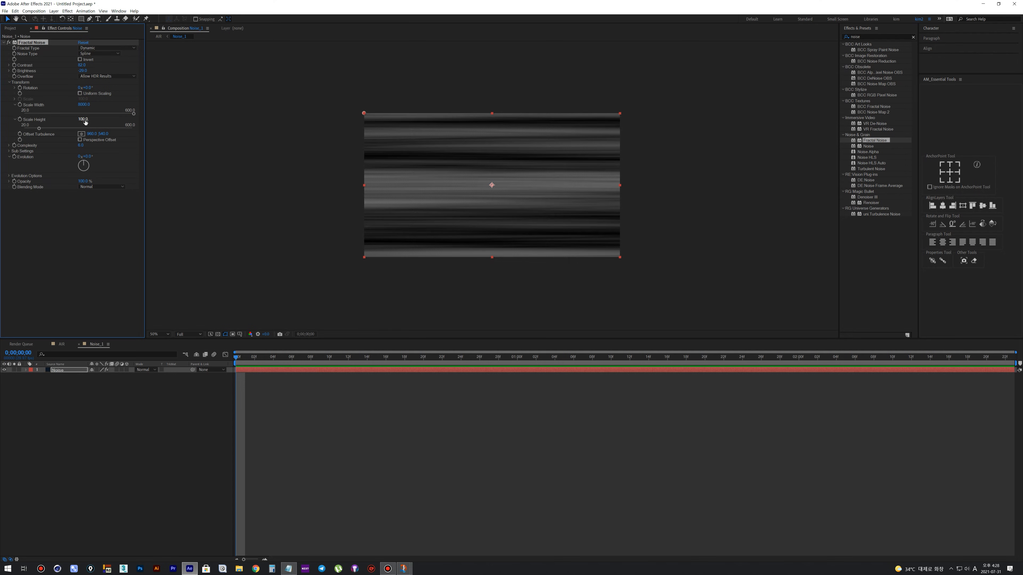
left_click(84, 120)
type("220")
key("Return")
left_click(36, 208)
Set the Fractal Noise Evolution to 45° and add the expression time*15 to it
left_click(88, 157)
type("45")
key("Return")
left_click(16, 158, "alt")
type("time*15")
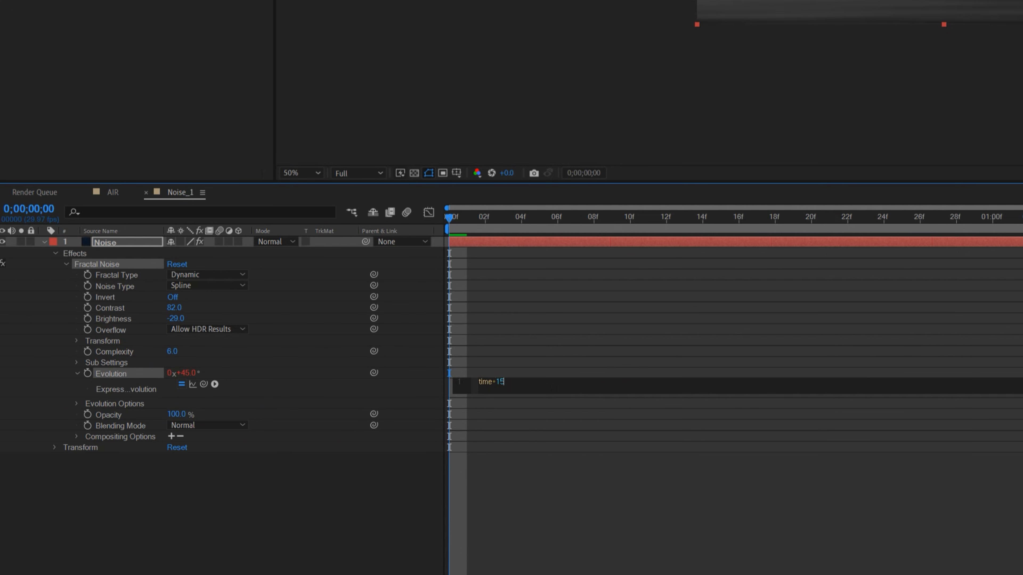
key("KP_Enter")
Preview the evolving noise and return the playhead to the start of the composition
key("space")
left_click(473, 217)
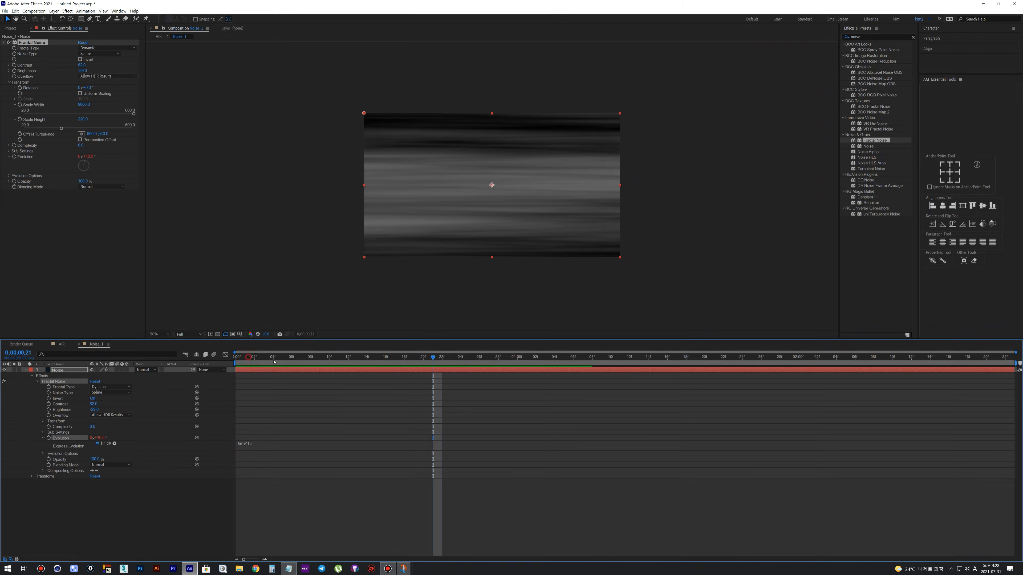
left_click_drag(274, 362, 235, 363)
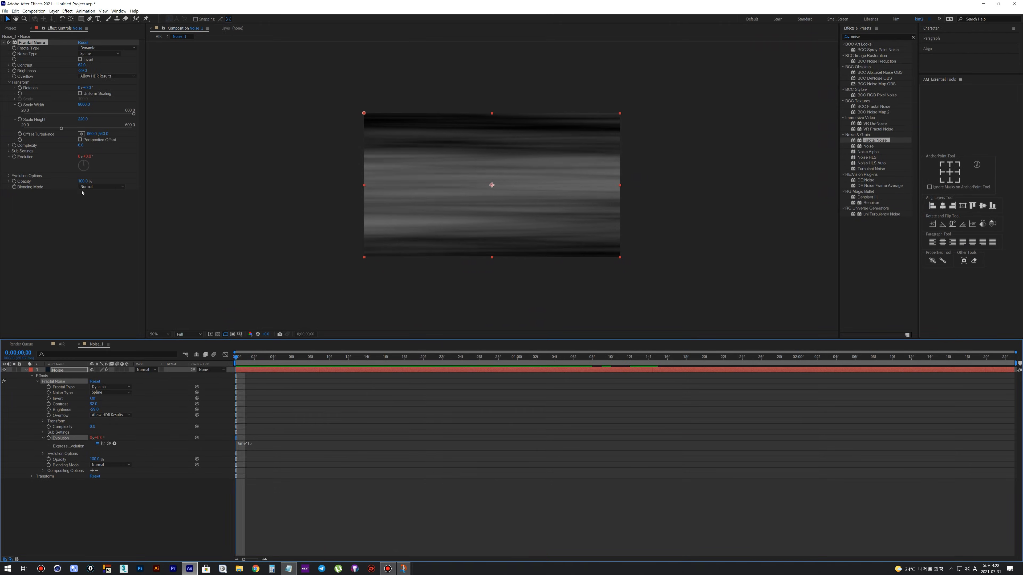
Give Offset Turbulence an expression that returns [X, Y], with X = time*3000 and Y taken from the property's own vertical value
left_click(31, 137)
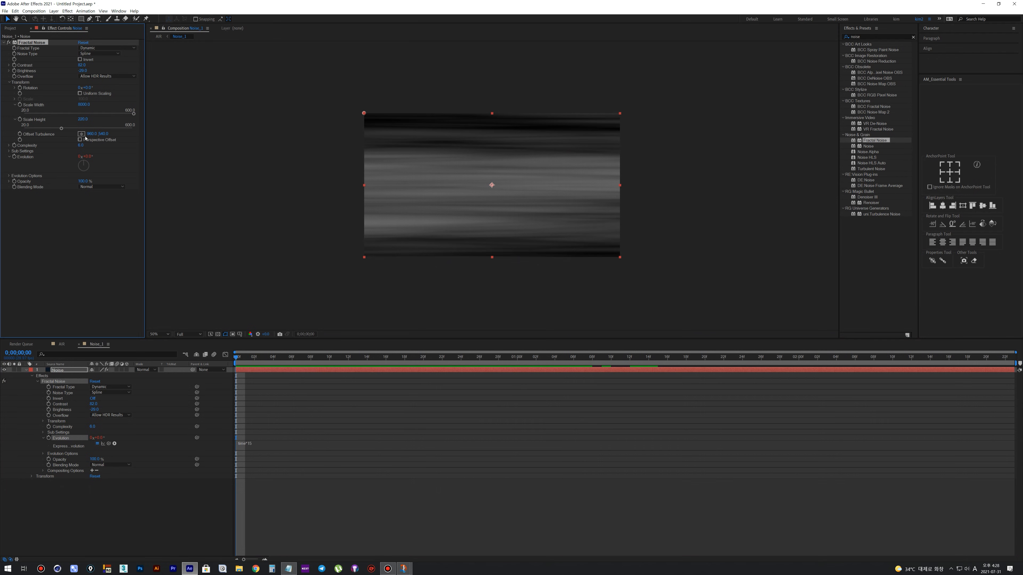
left_click_drag(92, 134, 136, 131)
left_click(19, 133, "alt")
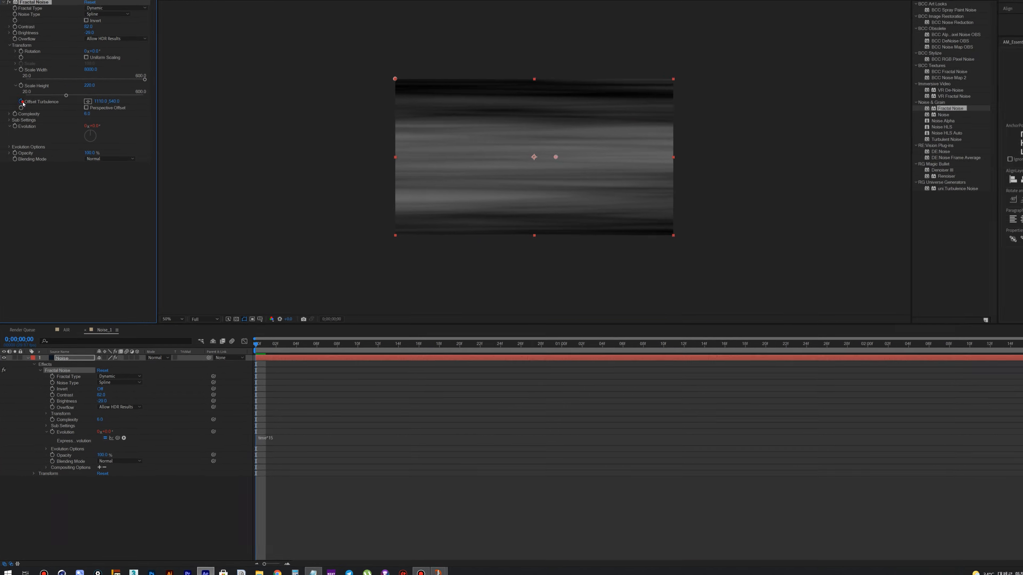
key("ctrl+v")
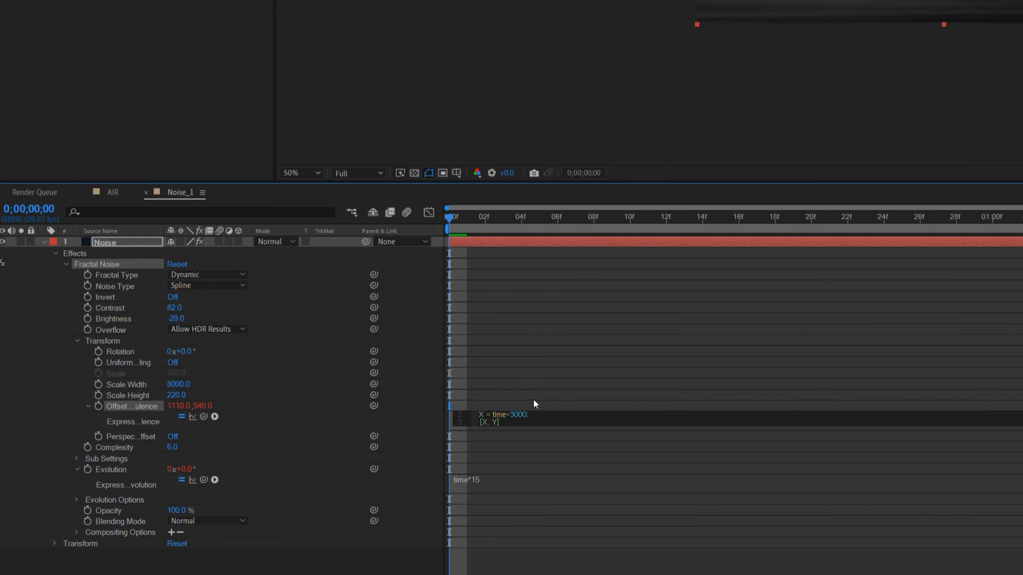
scroll(509, 417, "up", 1)
scroll(508, 413, "down", 1)
left_click(527, 380)
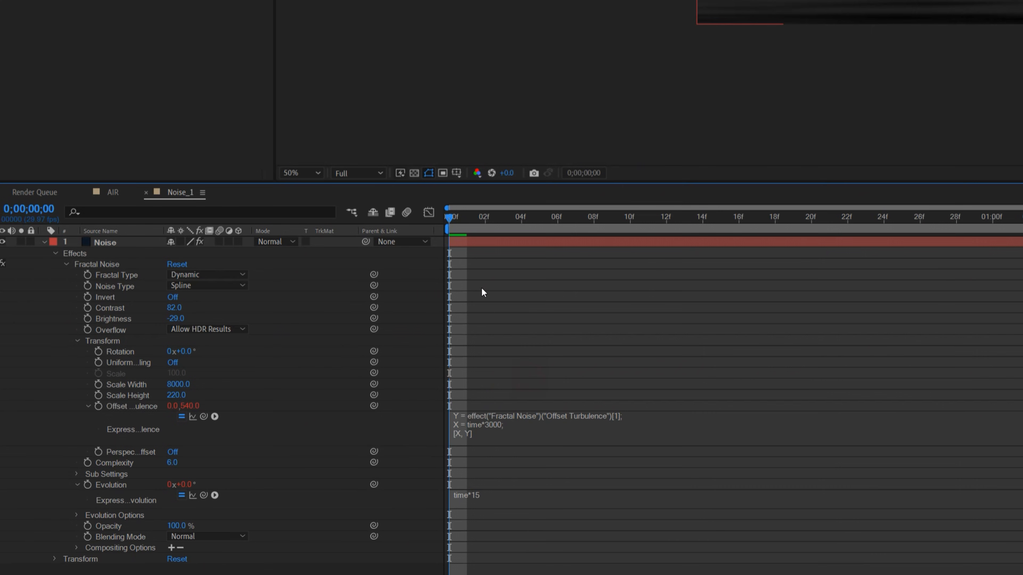
Preview the moving noise streaks, stop playback and collapse the Noise layer's properties
key("space")
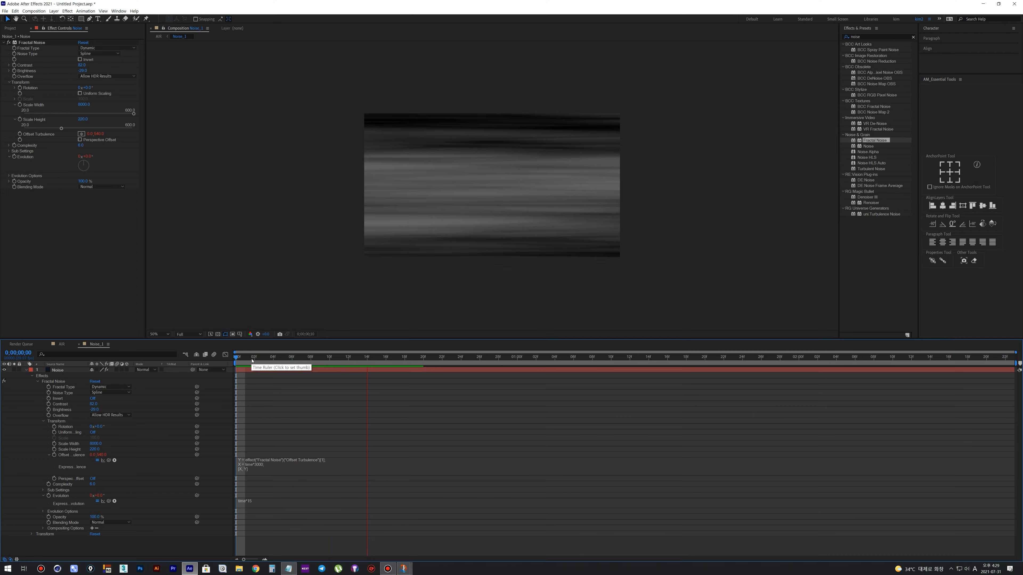
key("space")
left_click(337, 406)
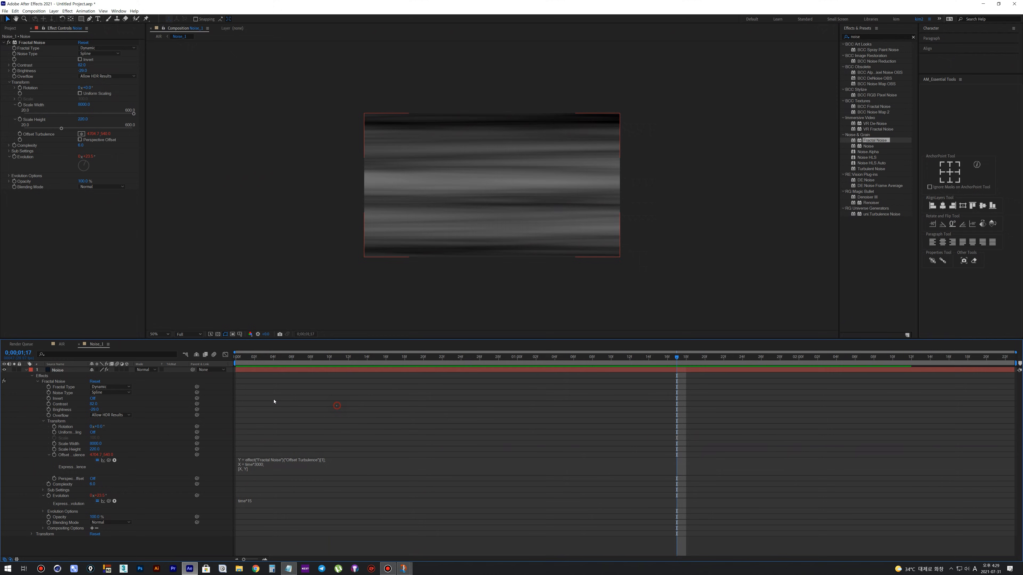
left_click(25, 370)
left_click(39, 395)
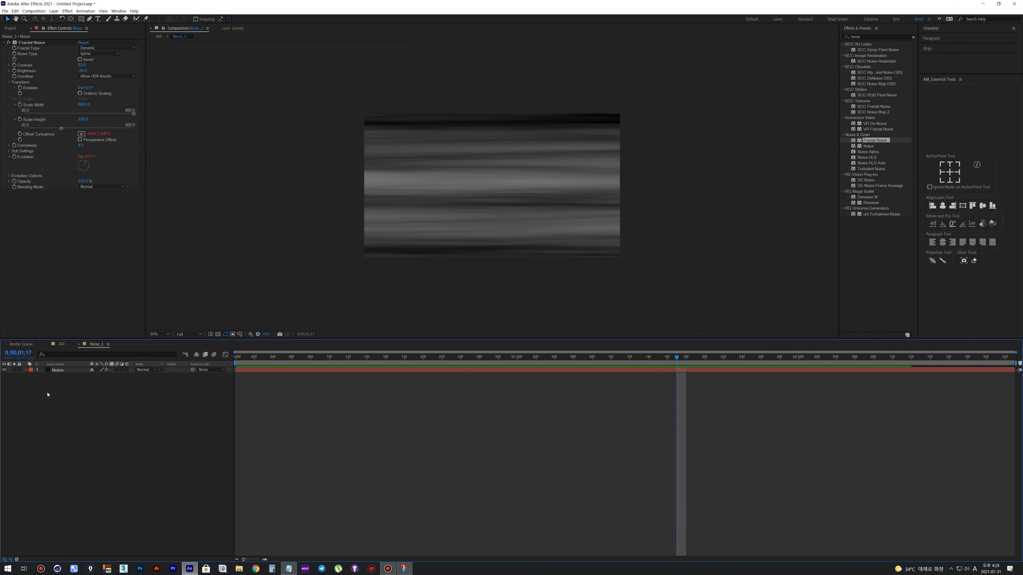
Create a red solid named Mask above the Noise layer in Noise_1
right_click(344, 443)
mouse_move(354, 447)
left_click(436, 462)
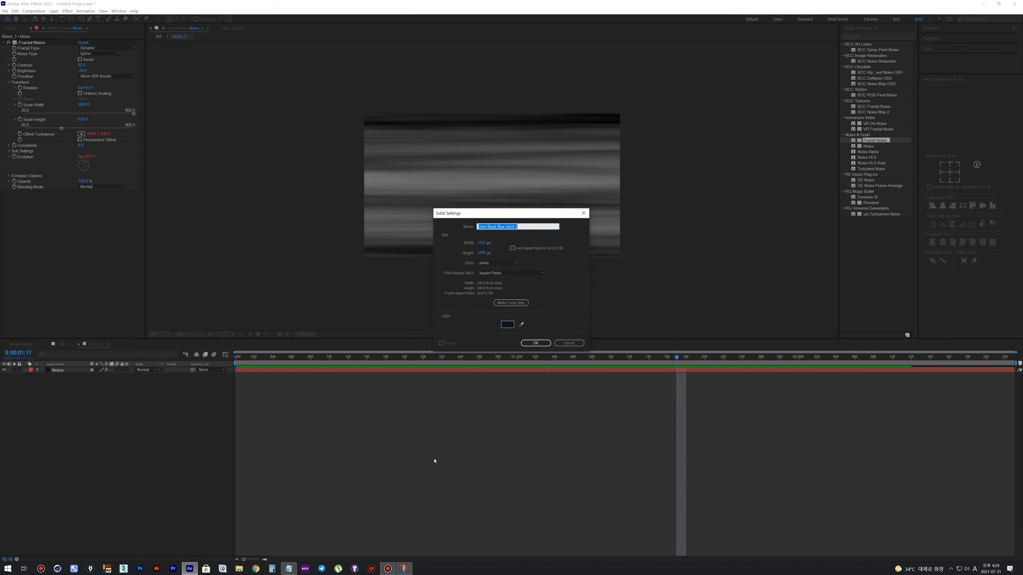
type("Mas")
left_click(507, 324)
left_click(523, 371)
left_click_drag(523, 372, 523, 366)
left_click(505, 381)
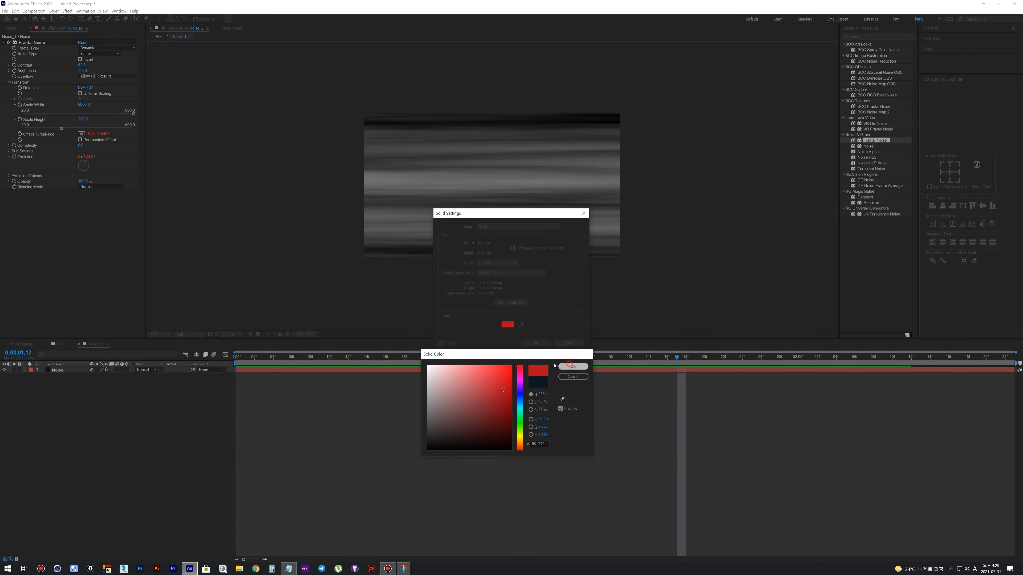
left_click(573, 367)
left_click(536, 343)
Draw a centred rectangular mask on the Mask solid, about half the composition's width and height
key("q")
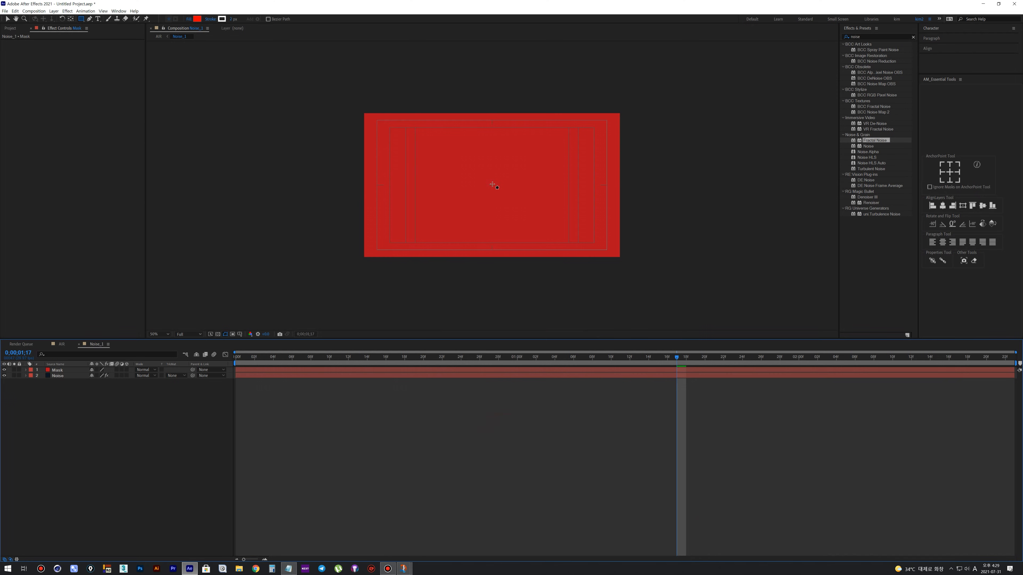
left_click_drag(479, 163, 506, 205)
key("ctrl+z")
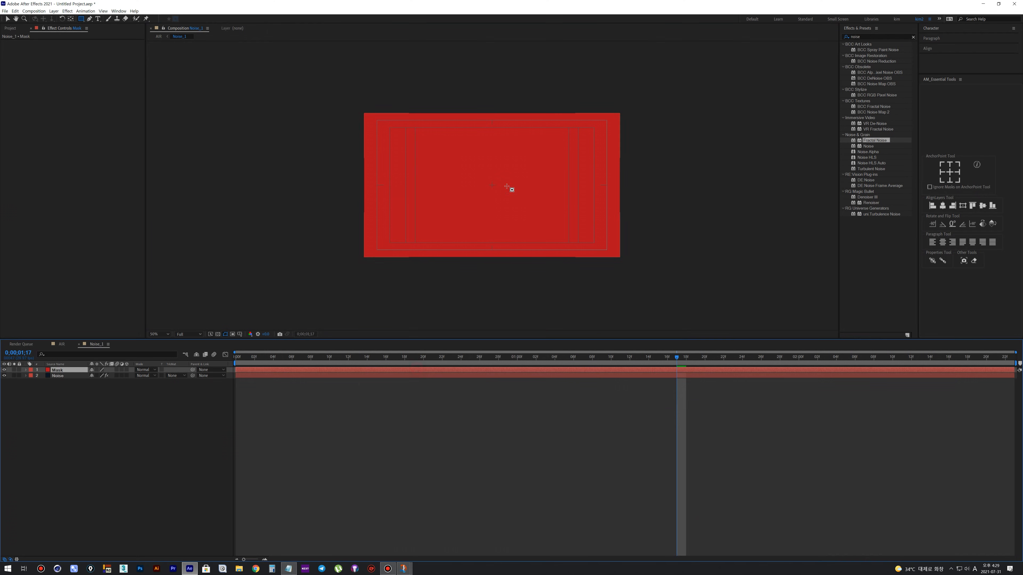
mouse_move(491, 187)
left_mouse_down()
mouse_move(527, 123)
mouse_move(529, 142)
mouse_move(558, 148)
left_mouse_up()
Feather the edges of the Mask layer's rectangular mask to about 300 pixels
left_click(64, 373)
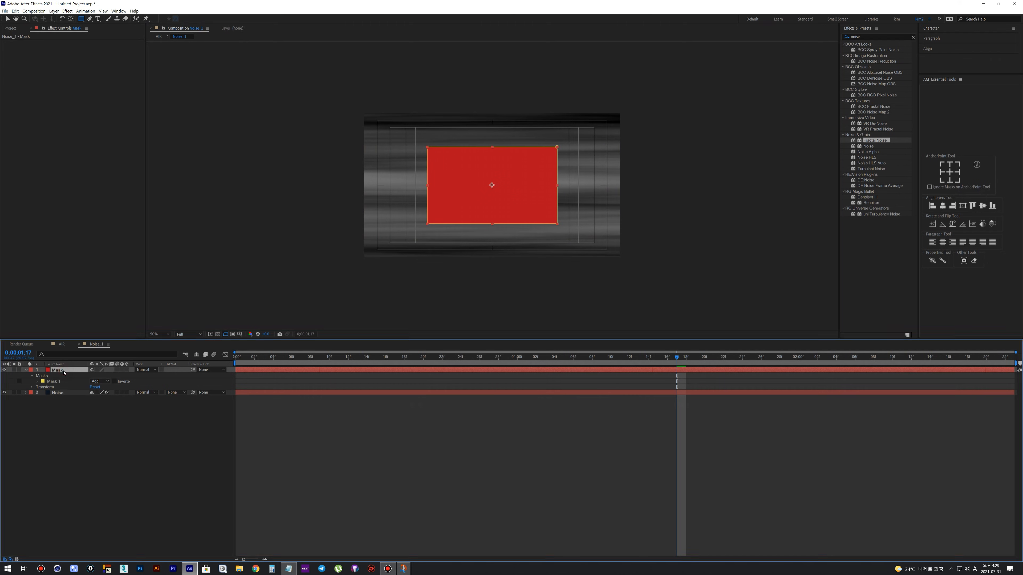
key("f")
left_click(65, 406)
left_click_drag(99, 381, 132, 378)
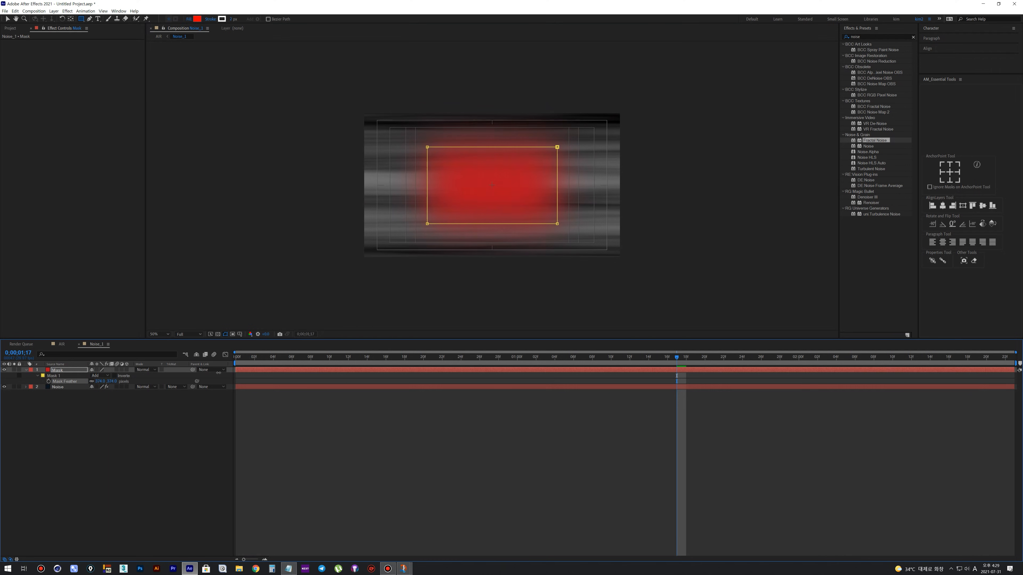
left_click_drag(213, 373, 204, 374)
Set the Noise layer's track matte to Alpha Matte using the Mask layer
left_click(62, 389)
left_click(172, 387)
left_click(177, 397)
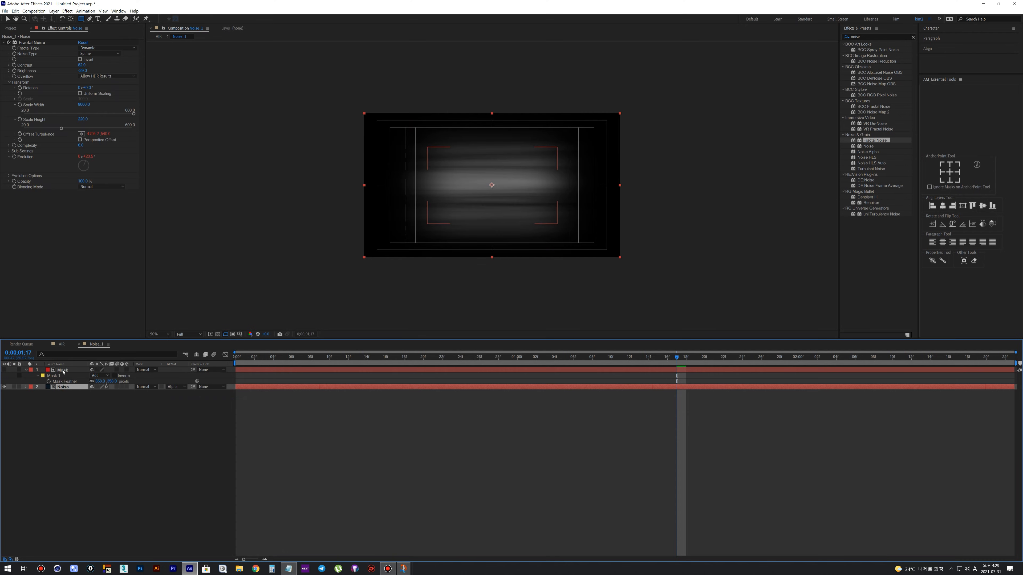
Reshape the Mask layer's rectangle: extend its left edge outward, pull the other three edges inward, and preview the noise
left_click(471, 215)
key("v")
left_click_drag(428, 186, 408, 186)
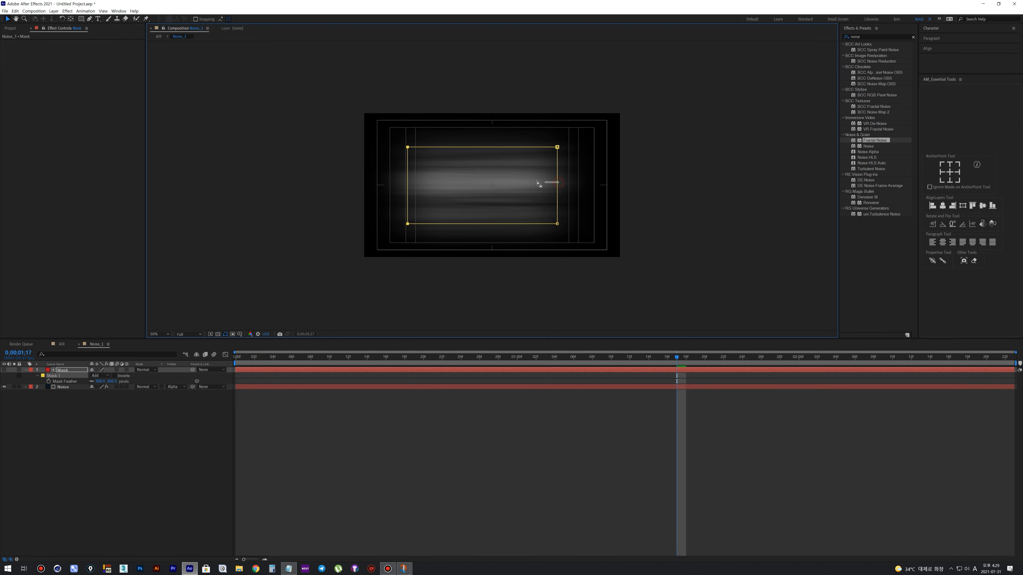
left_click_drag(557, 186, 535, 186)
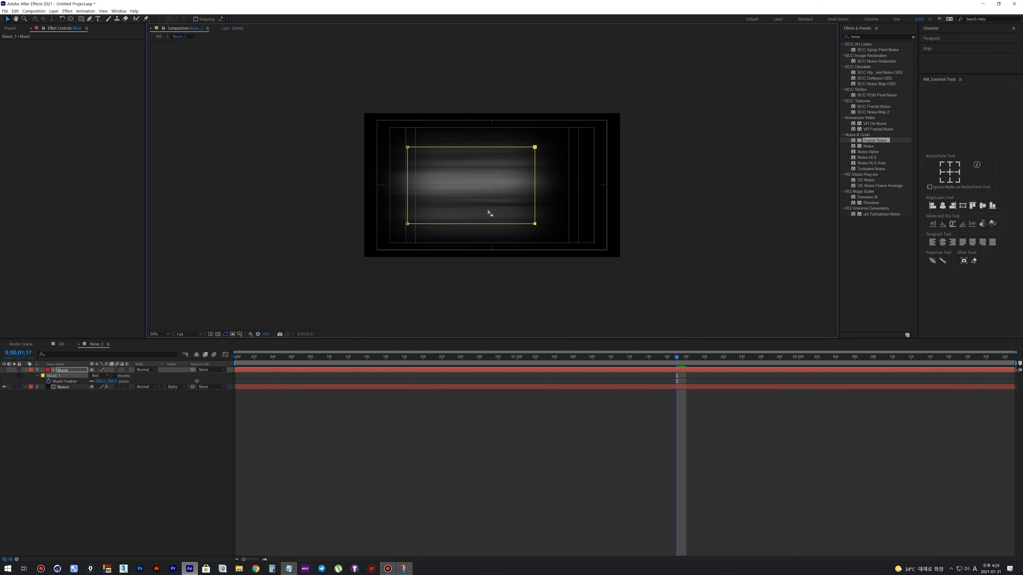
left_click_drag(490, 224, 489, 218)
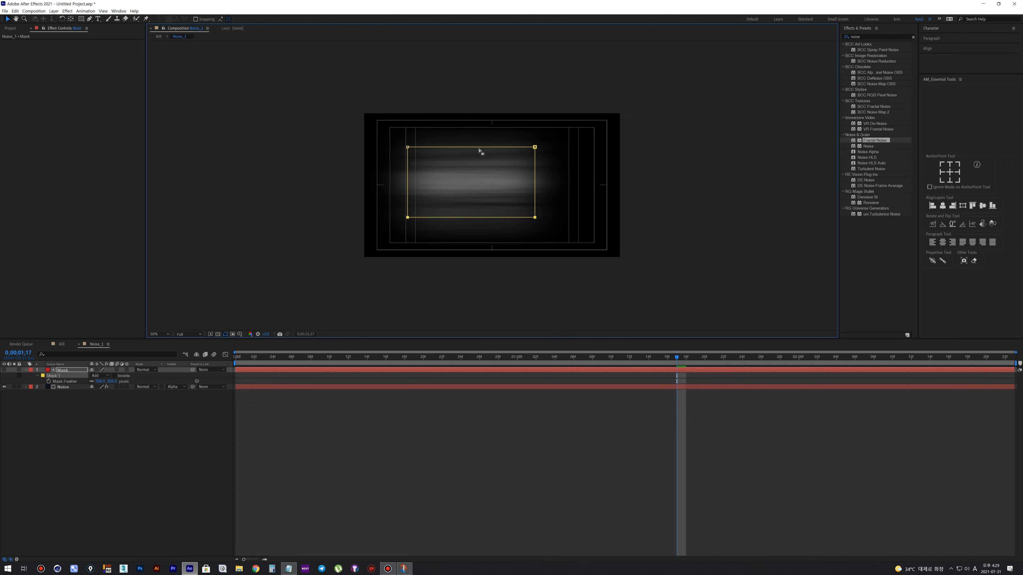
left_click_drag(479, 148, 477, 158)
key("space")
key("space")
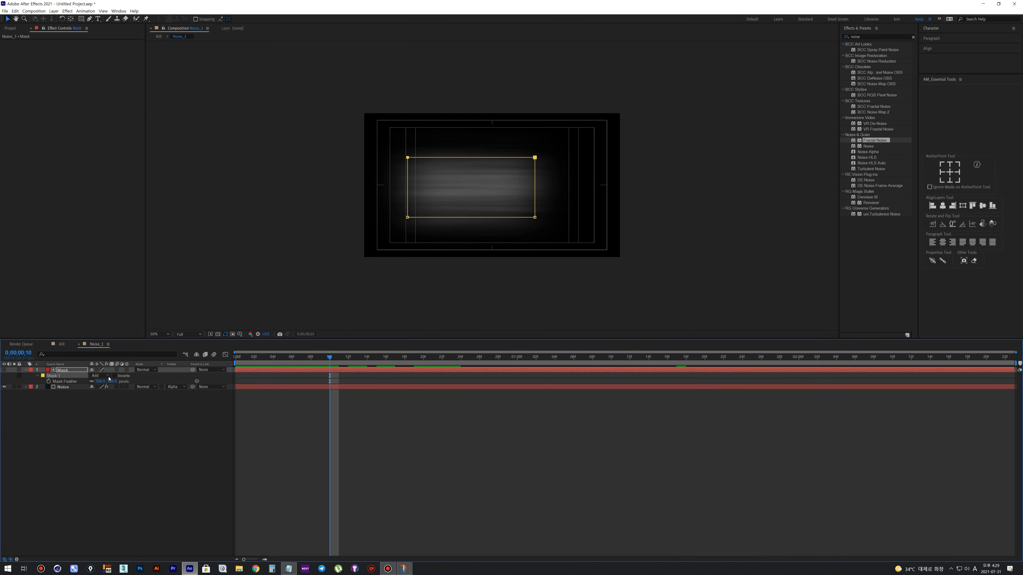
Increase the mask feather to about 470 pixels, raise the mask's top edge slightly and nudge its right edge inward
left_click_drag(99, 382, 121, 379)
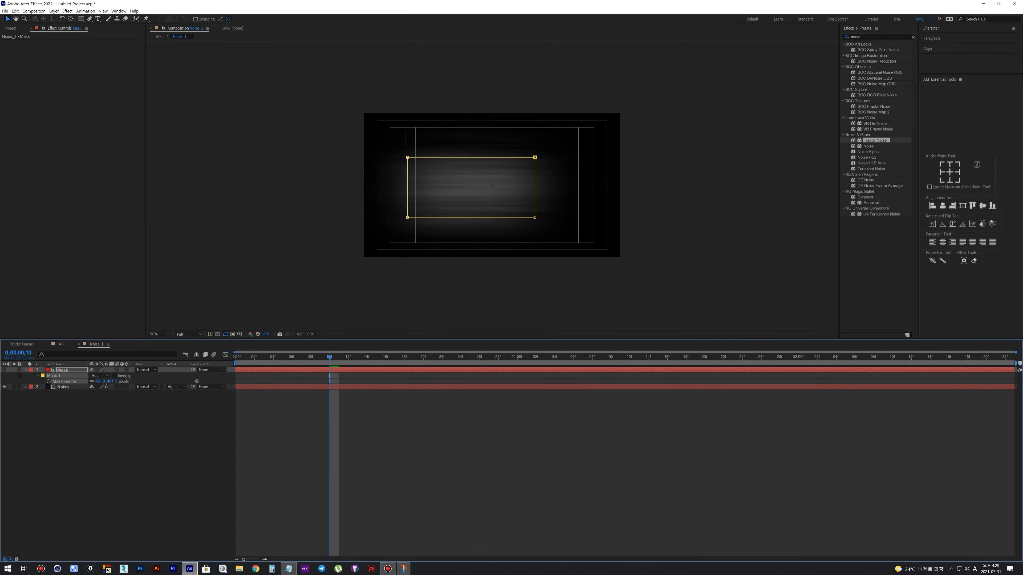
left_click_drag(471, 157, 472, 151)
left_click_drag(534, 187, 532, 186)
left_click(474, 218)
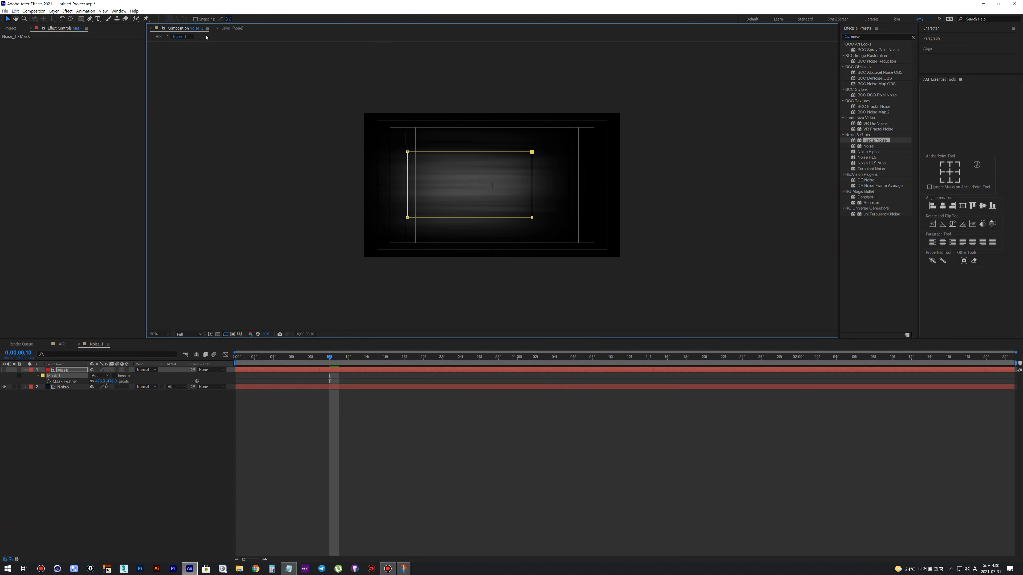
Rotate the Noise_1 layer 90 degrees in the AIR composition
left_click(159, 36)
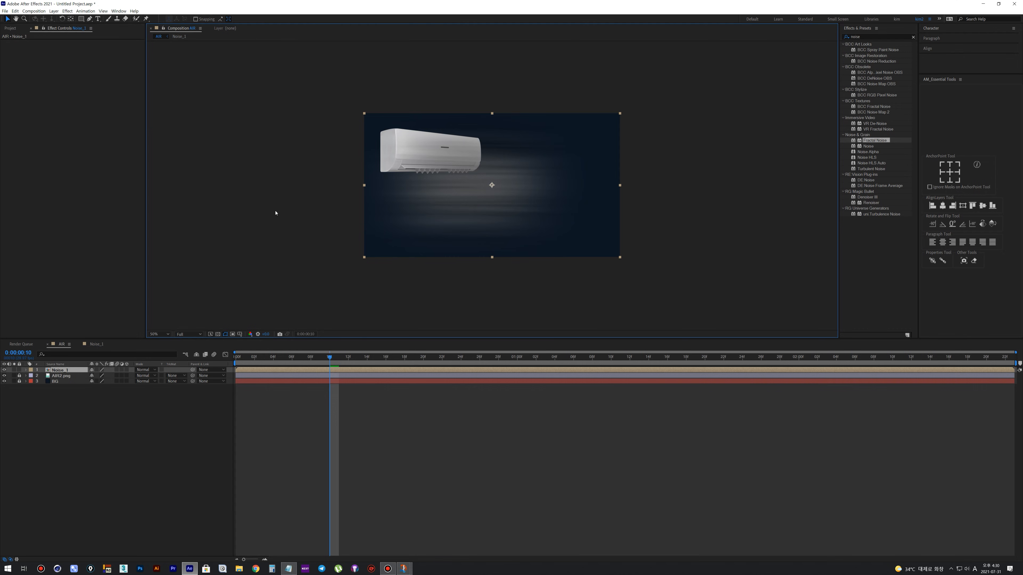
left_click(72, 371)
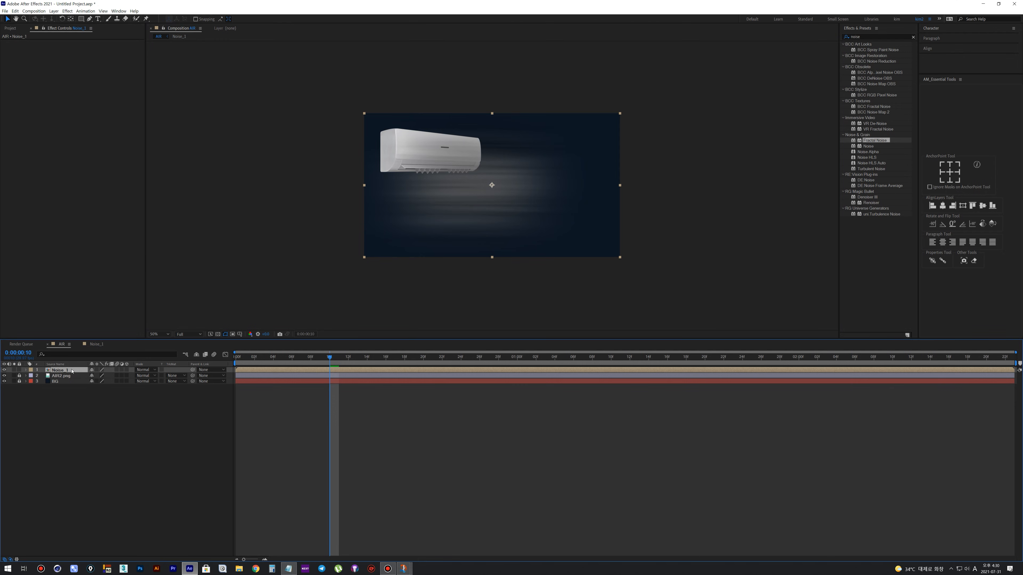
key("r")
left_click(101, 376)
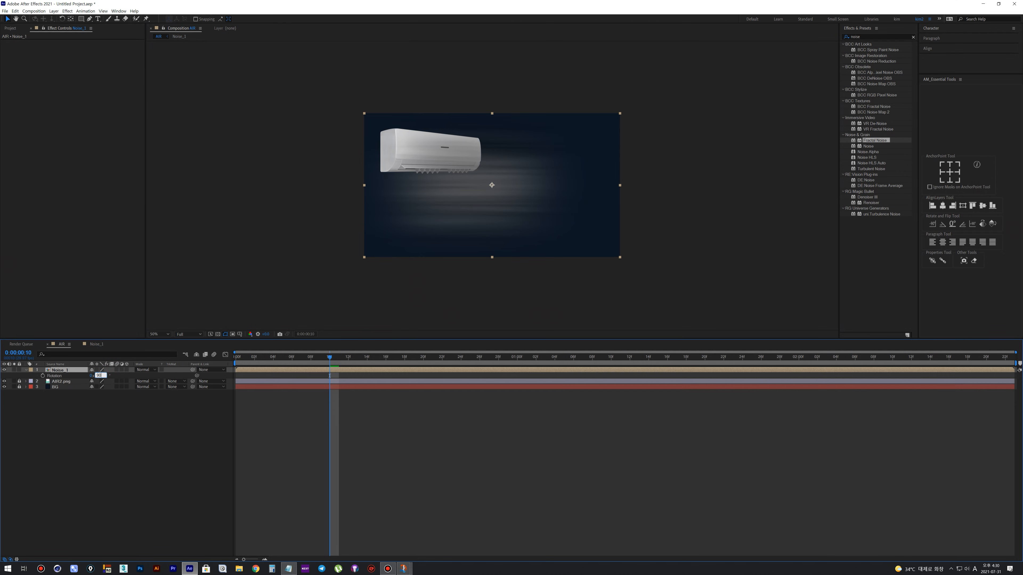
type("90")
key("Return")
Position and scale down the Noise_1 layer so its vertical streaks fall directly beneath the air conditioner's outlet
left_click_drag(488, 174, 463, 210)
scroll(462, 190, "down", 2)
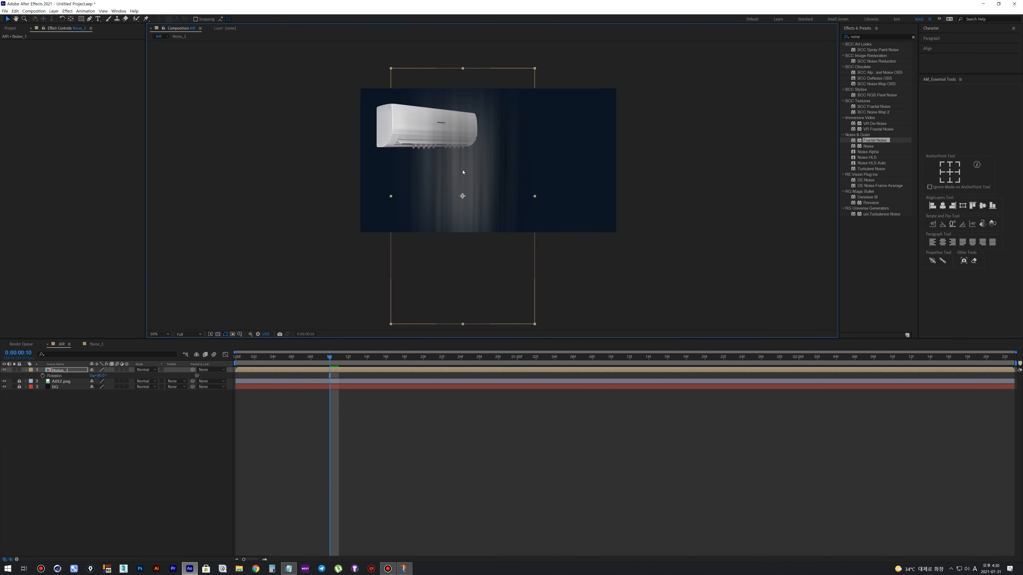
left_click_drag(462, 172, 442, 194)
scroll(445, 194, "down", 2)
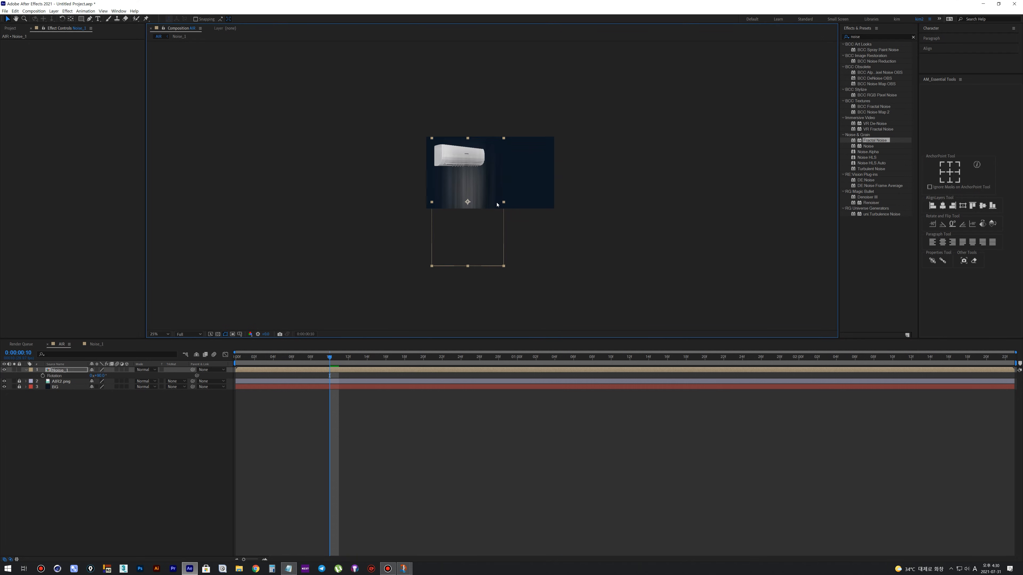
left_click_drag(504, 204, 464, 196)
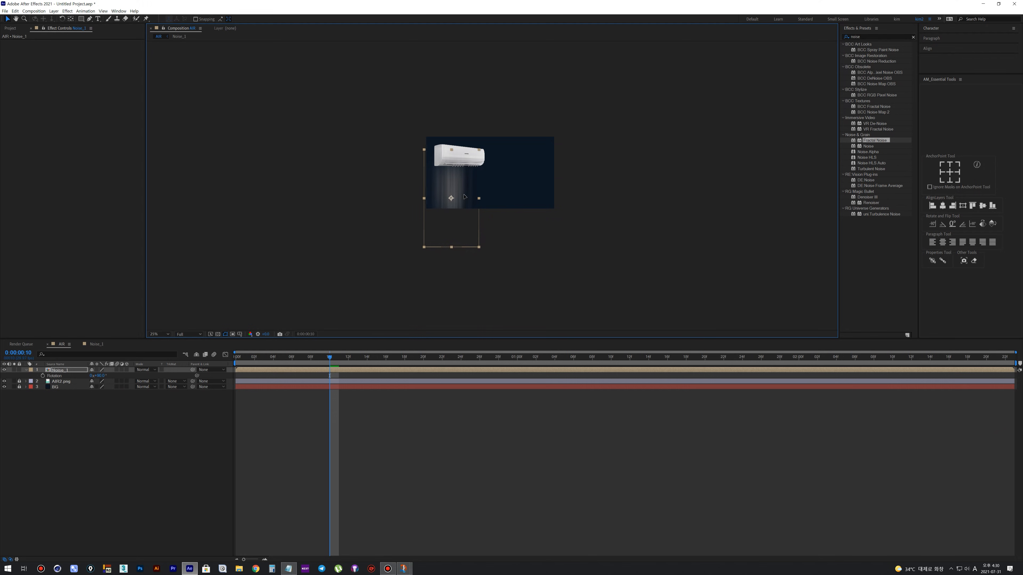
left_click_drag(479, 199, 470, 192)
key("period")
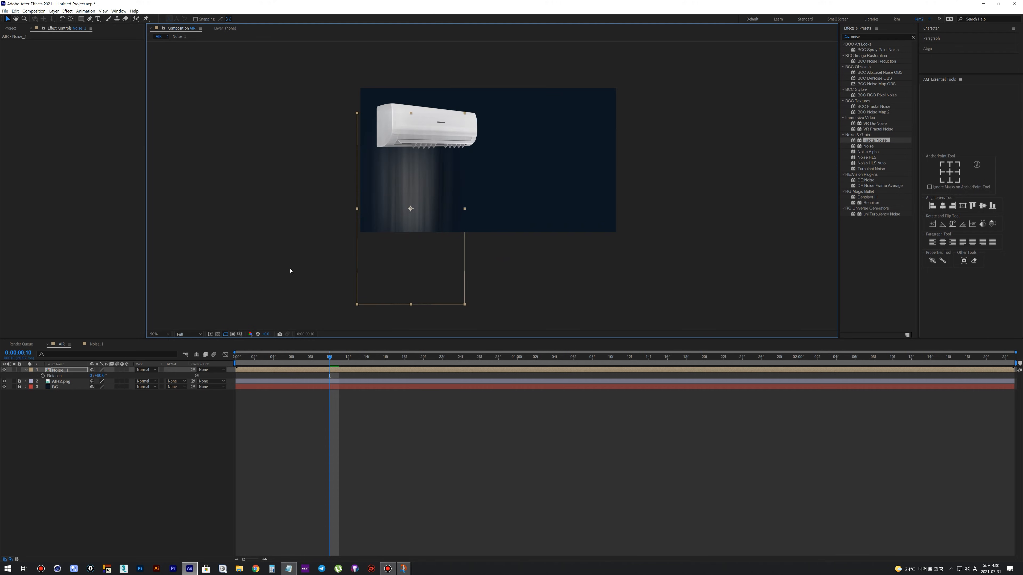
left_click_drag(427, 199, 429, 200)
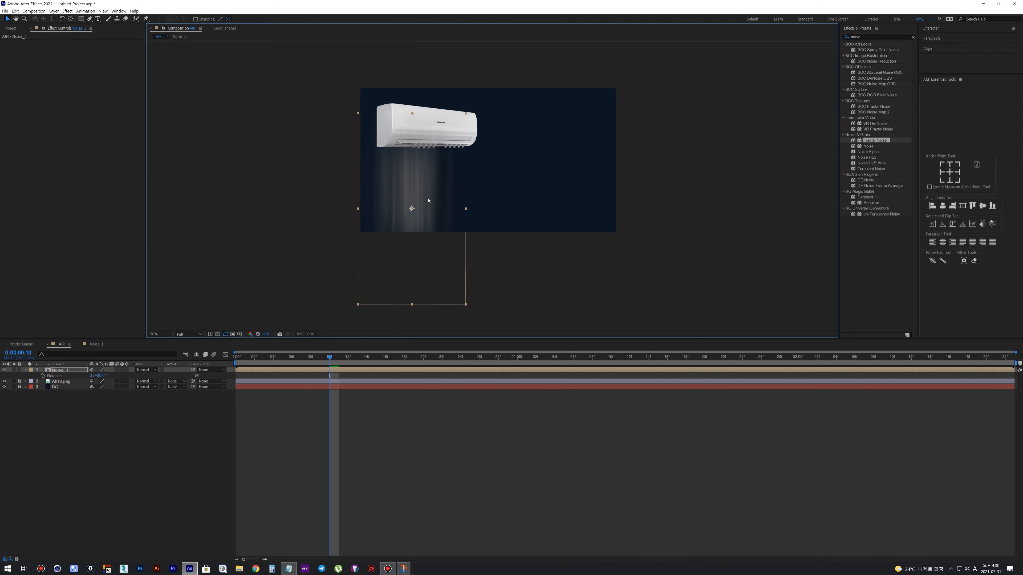
left_click_drag(466, 210, 470, 212)
Apply the Bezier Warp distortion effect to the Noise_1 layer
right_click(71, 372)
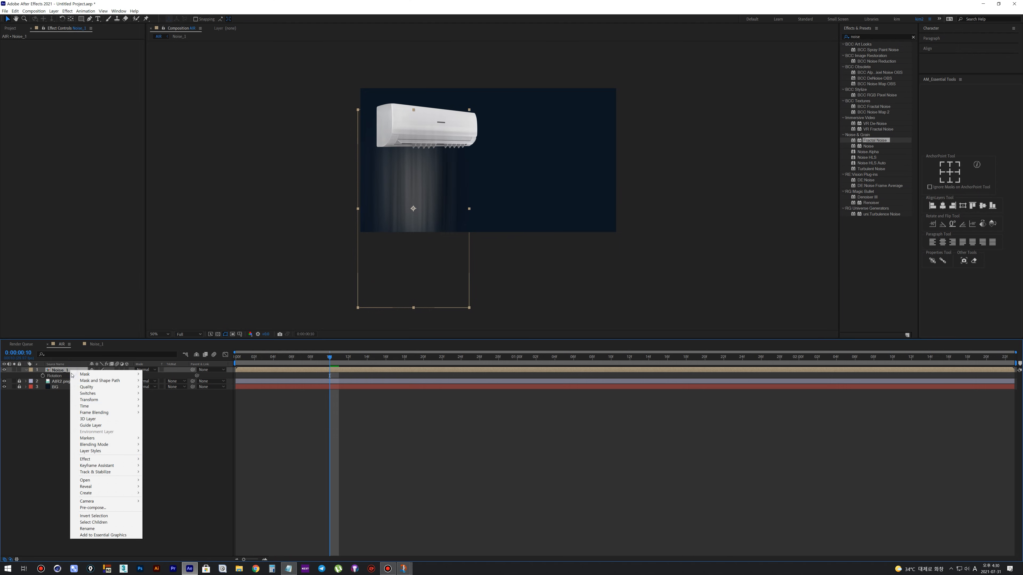
mouse_move(97, 459)
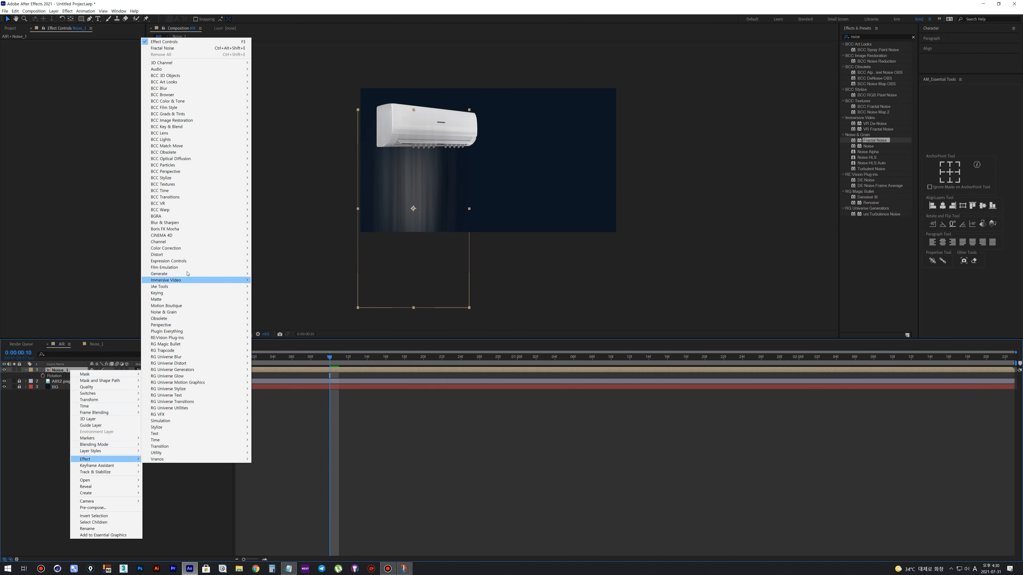
mouse_move(188, 255)
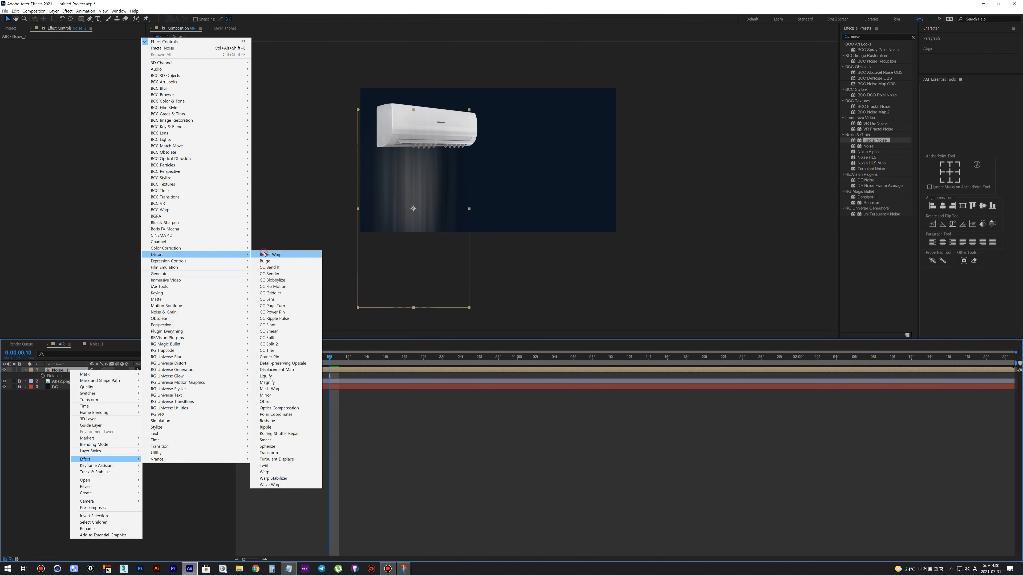
left_click(264, 254)
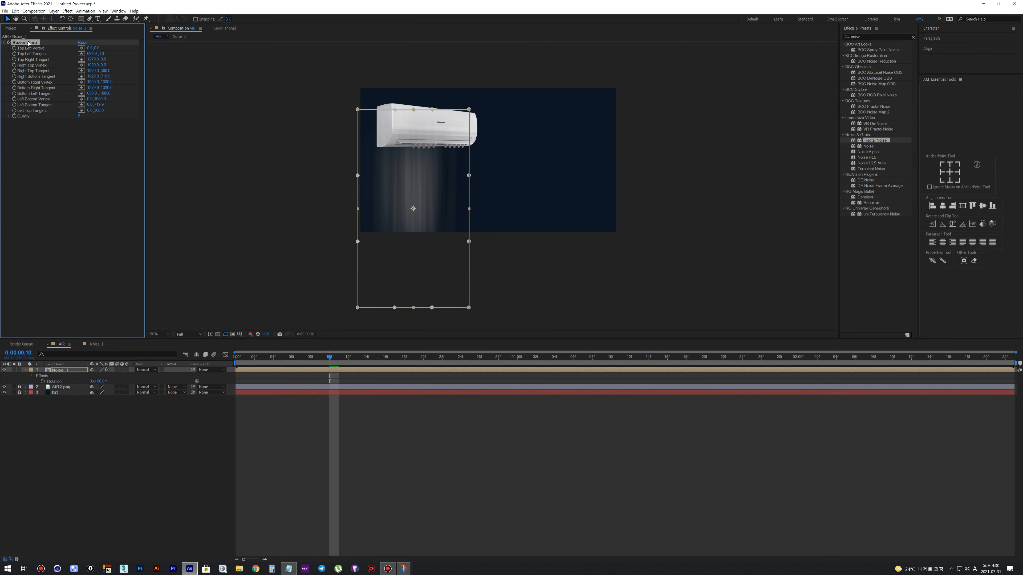
Fit the upper corners of the Bezier Warp to the ends of the air conditioner's outlet and adjust an upper tangent
left_click_drag(357, 109, 421, 148)
left_click_drag(468, 110, 465, 145)
left_click_drag(433, 109, 401, 150)
Pull the warp's lower right corner and tangents outward so the airflow curves to the right, and preview the flow
scroll(459, 173, "down", 2)
left_click_drag(465, 241, 566, 177)
left_click_drag(464, 207, 523, 181)
left_click_drag(445, 240, 554, 185)
left_click_drag(428, 243, 504, 188)
key("F2")
key("period")
key("space")
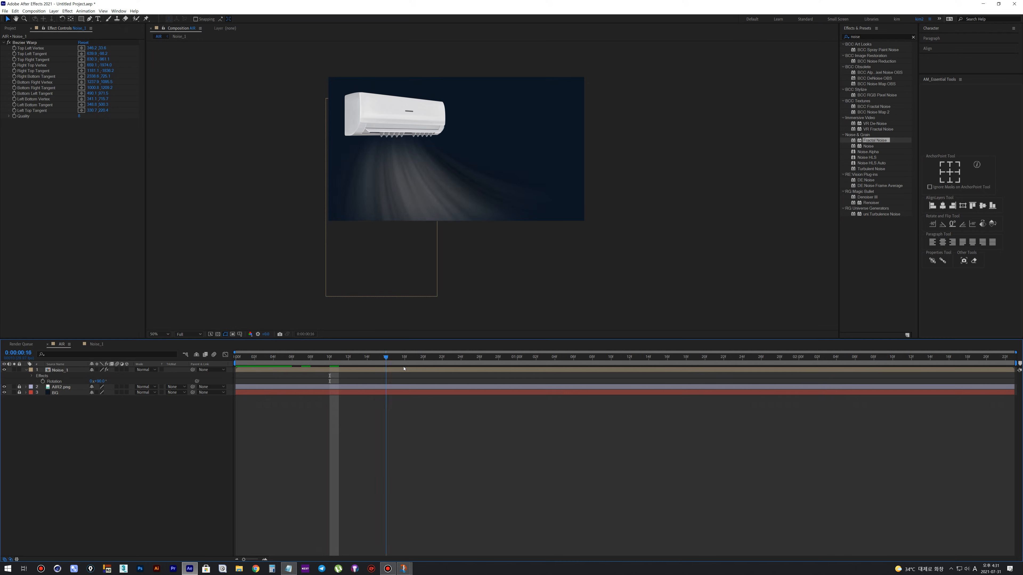
Raise the two Bezier Warp tangents along the airflow's left edge to refine its curve
left_click(352, 209)
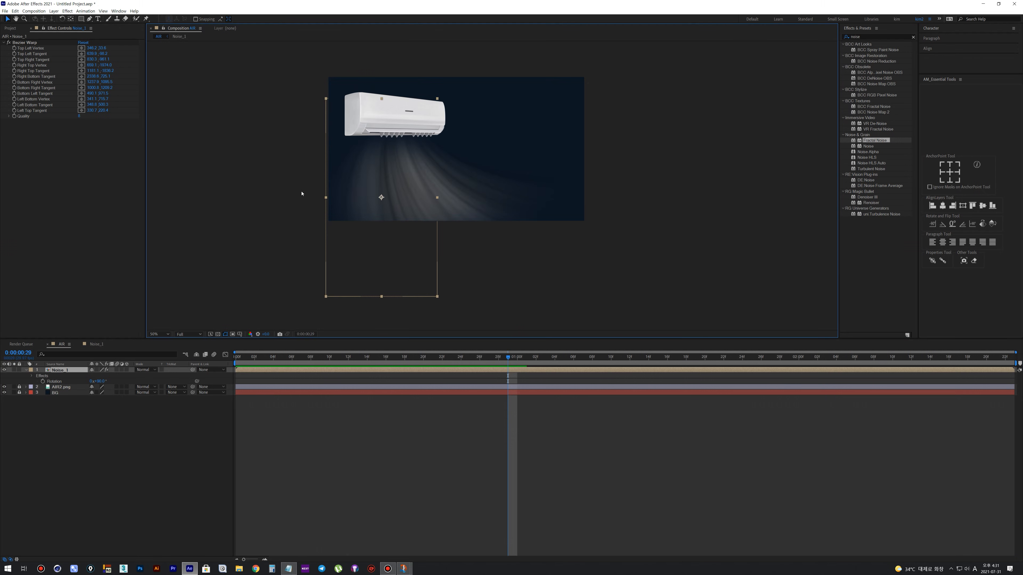
left_click(25, 42)
left_click_drag(338, 149, 339, 145)
left_click_drag(313, 203, 312, 191)
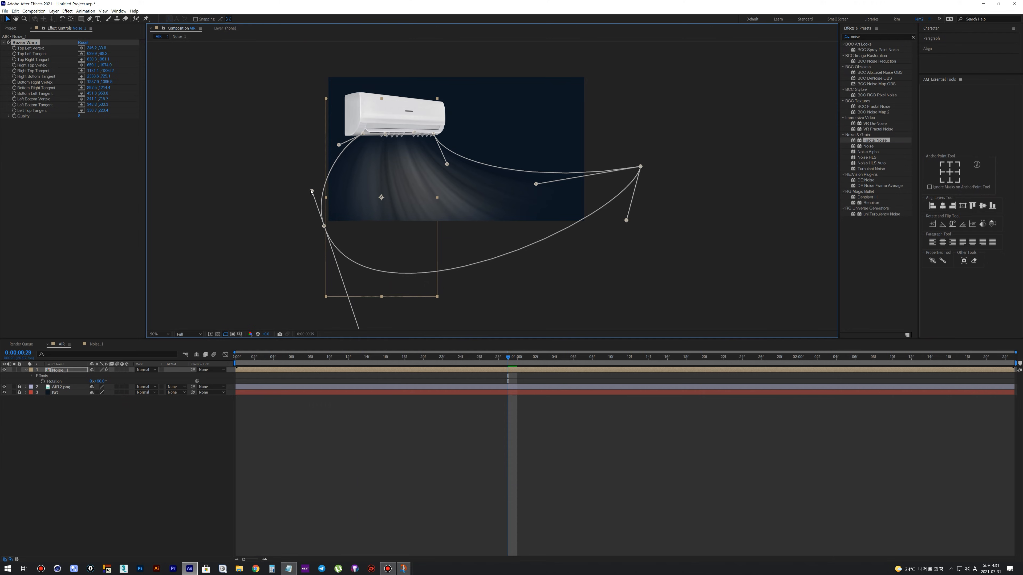
Shorten the mask in Noise_1 by moving its right edge further inward, and return to the AIR composition
double_click(80, 371)
left_click_drag(532, 190, 508, 190)
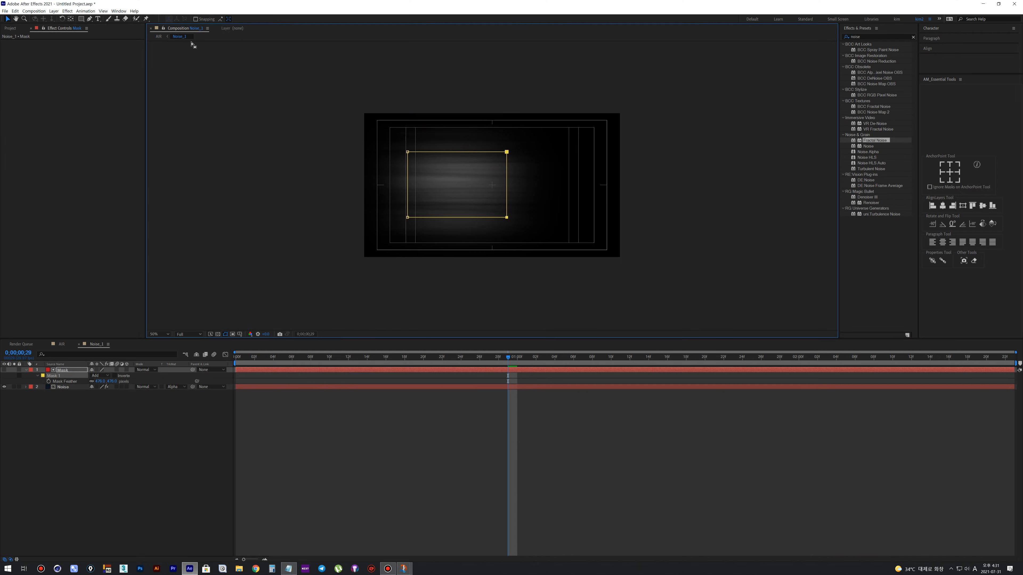
left_click(159, 37)
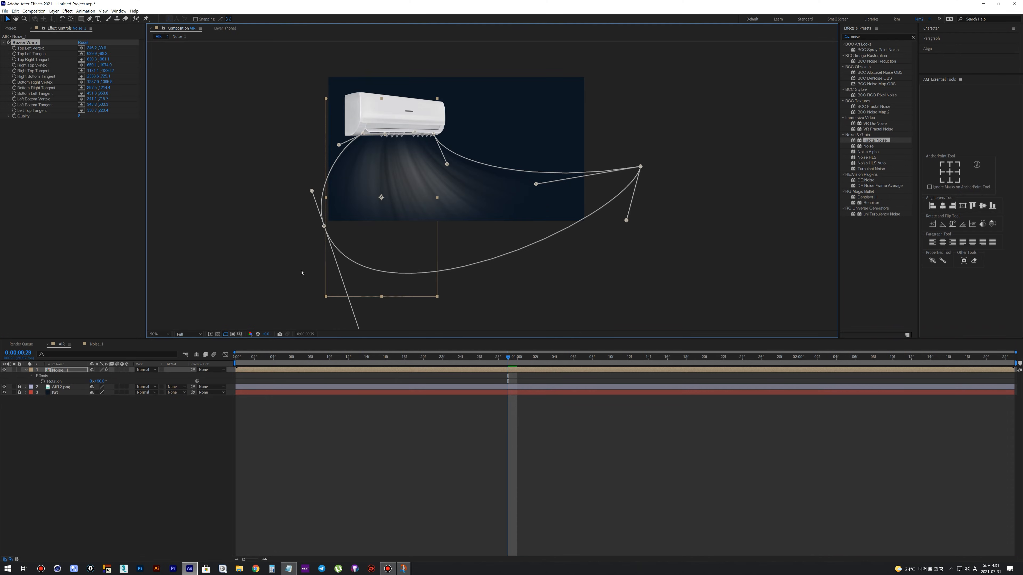
Set the Noise_1 layer's blending mode to Screen and preview the airflow from the first frame
left_click(278, 206)
left_click(142, 370)
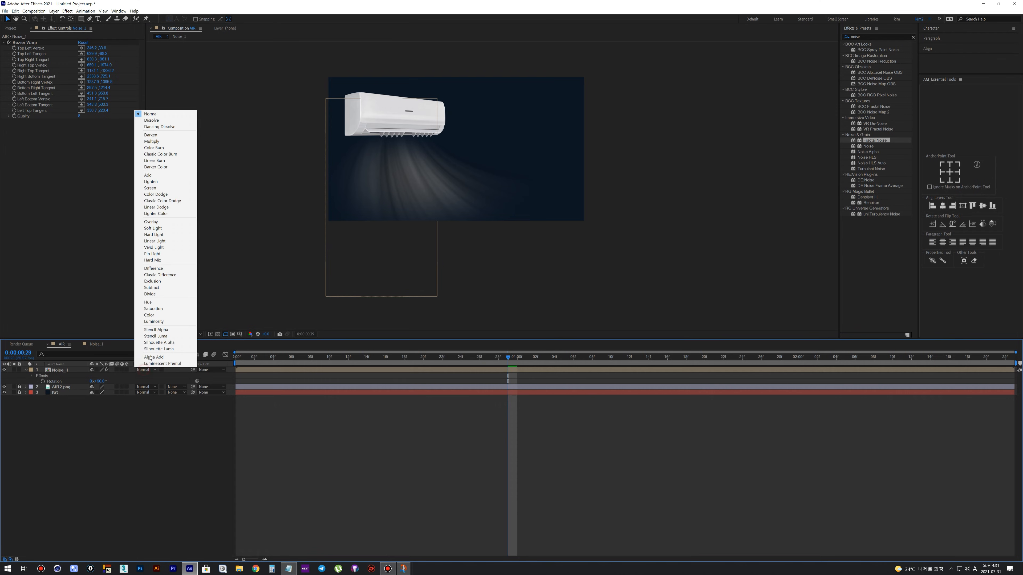
left_click(163, 188)
left_click(240, 357)
key("space")
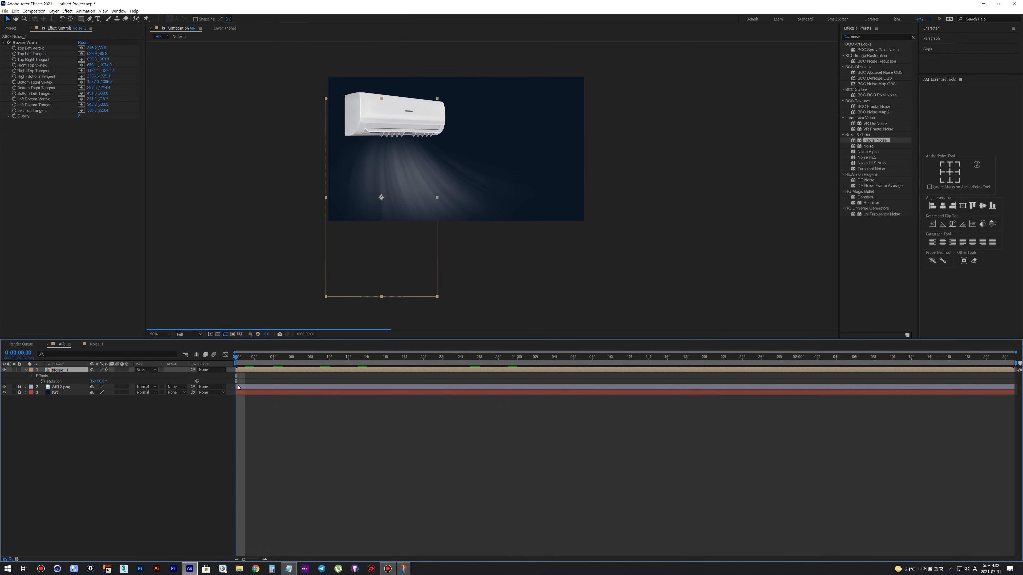
key("space")
Apply the Tint color correction effect to the Noise_1 layer
right_click(252, 370)
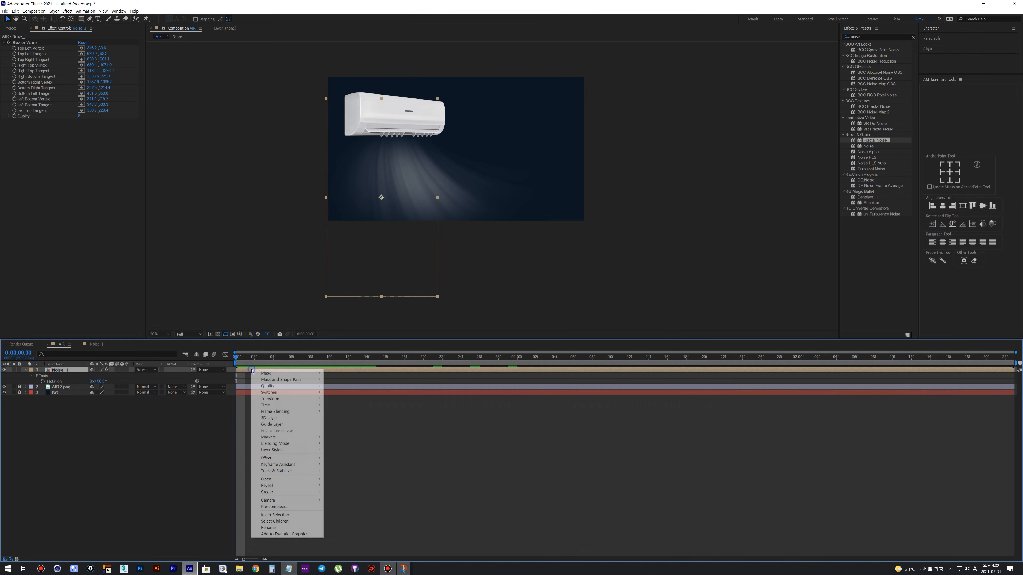
mouse_move(278, 458)
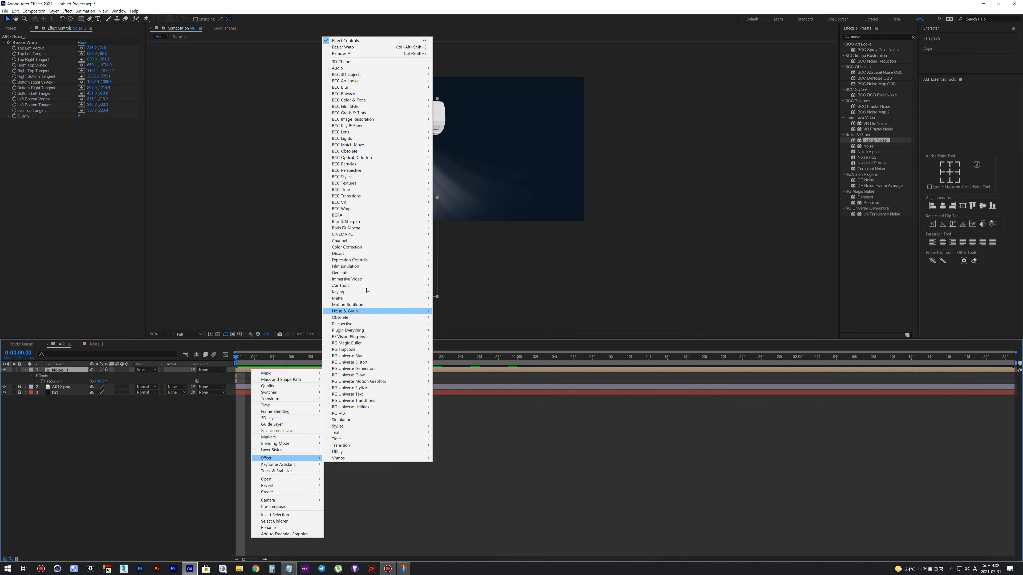
mouse_move(364, 247)
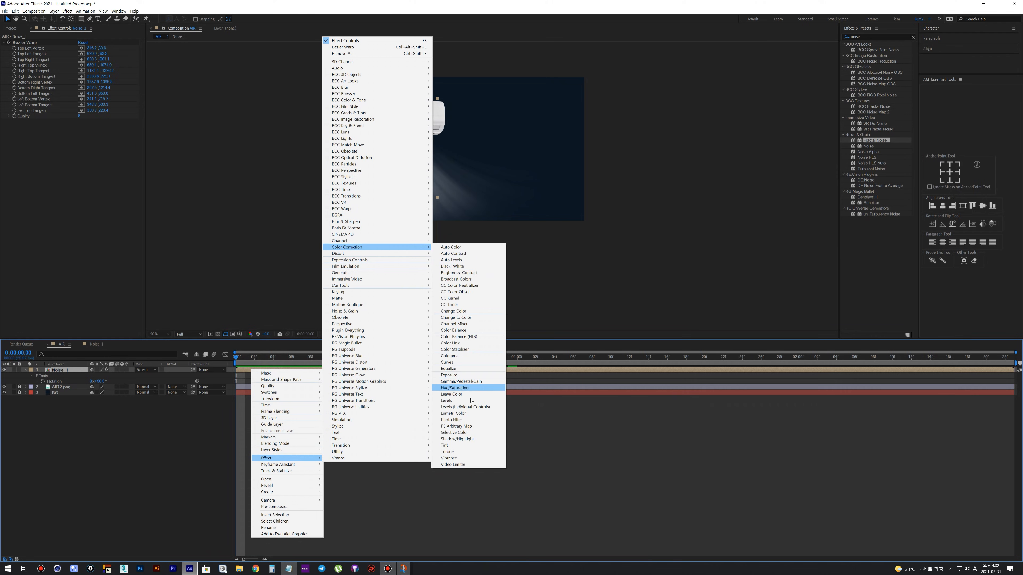
left_click(463, 445)
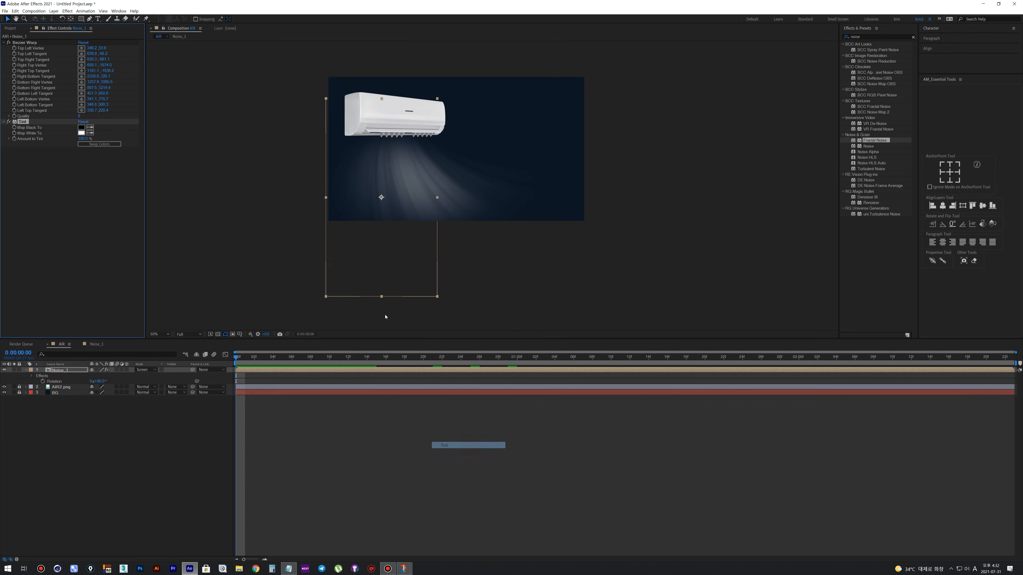
Set the Tint effect's Map White To color to a saturated sky blue and preview the colored airflow
left_click(80, 133)
left_click(522, 405)
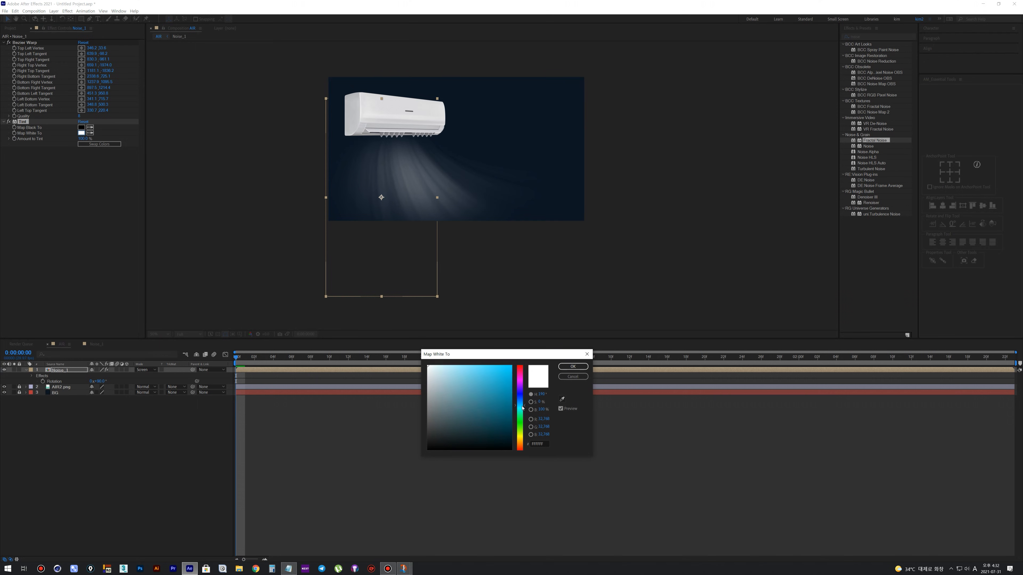
left_click(497, 391)
left_click_drag(513, 381, 511, 366)
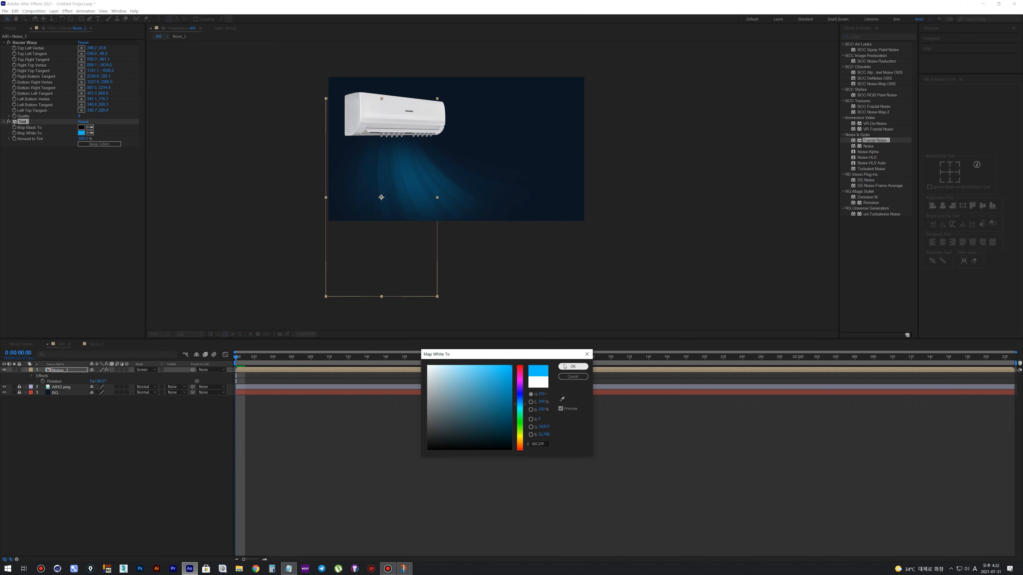
left_click_drag(522, 404, 523, 405)
left_click(572, 366)
key("space")
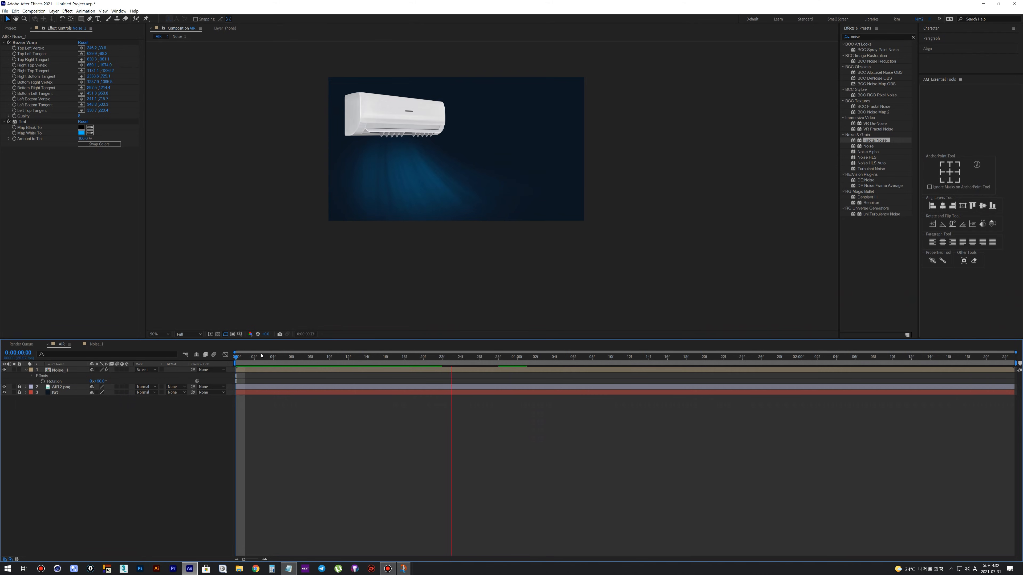
left_click(147, 419)
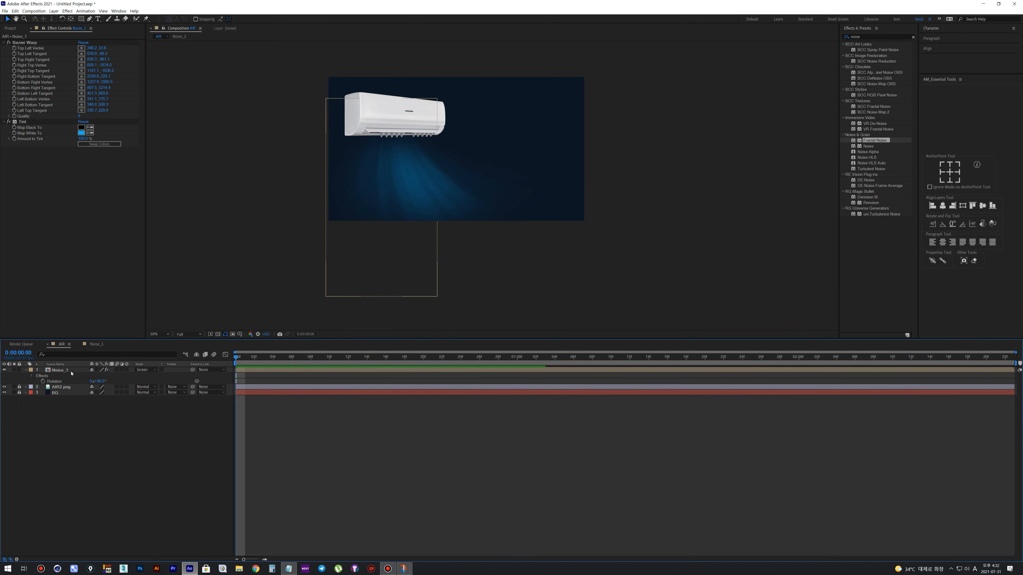
Duplicate the Noise_1 layer in the AIR composition
left_click(60, 370)
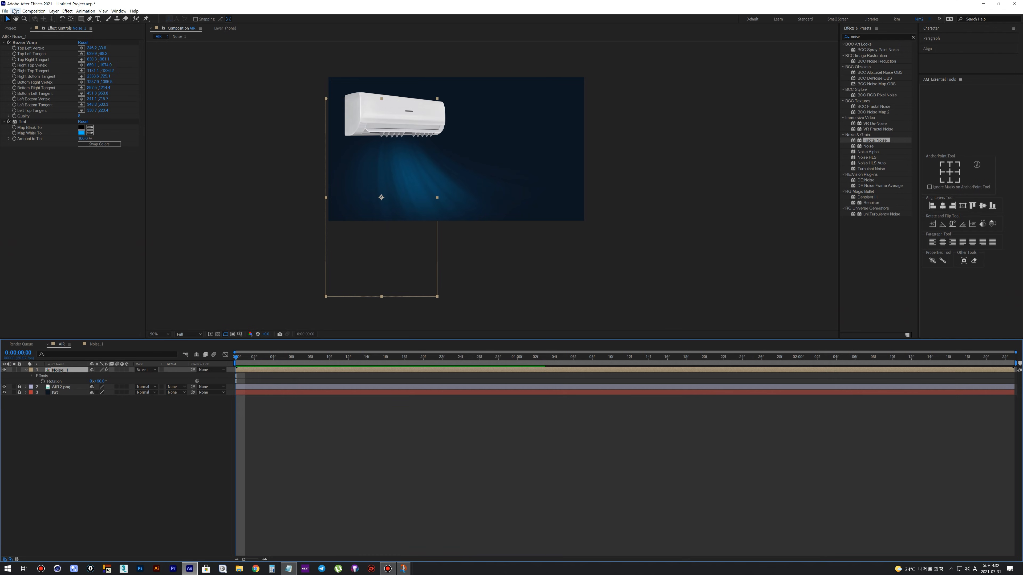
left_click(15, 11)
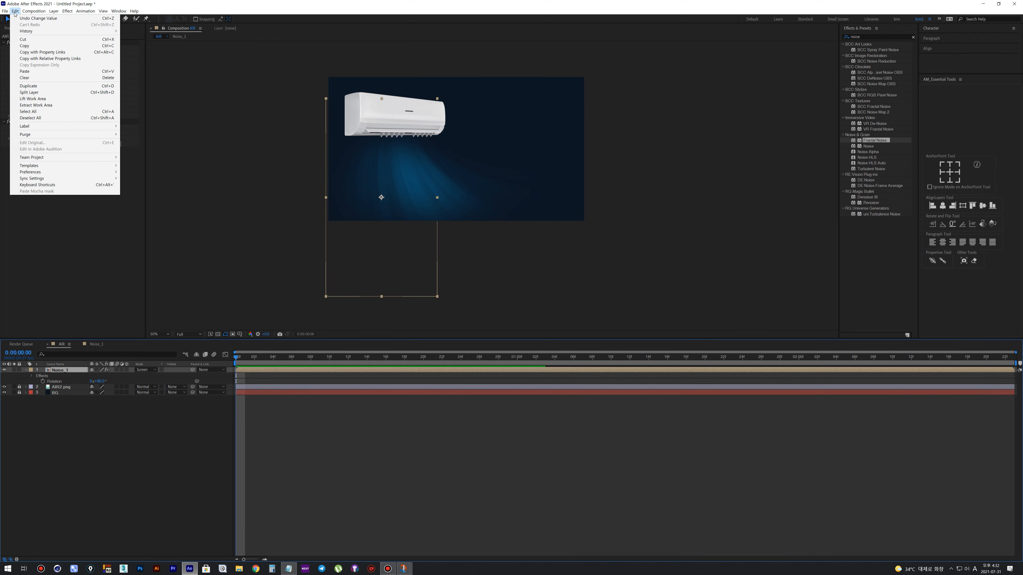
left_click(36, 88)
left_click(66, 413)
Duplicate the Noise_1 source composition as Noise_2 and replace the upper Noise_1 layer's source with it
left_click(63, 371)
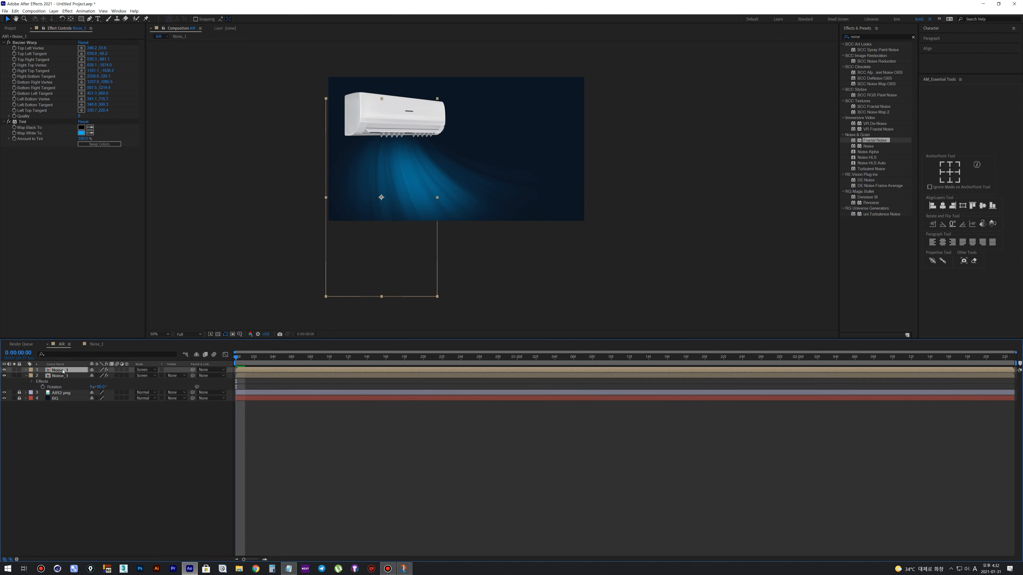
right_click(63, 371)
mouse_move(98, 486)
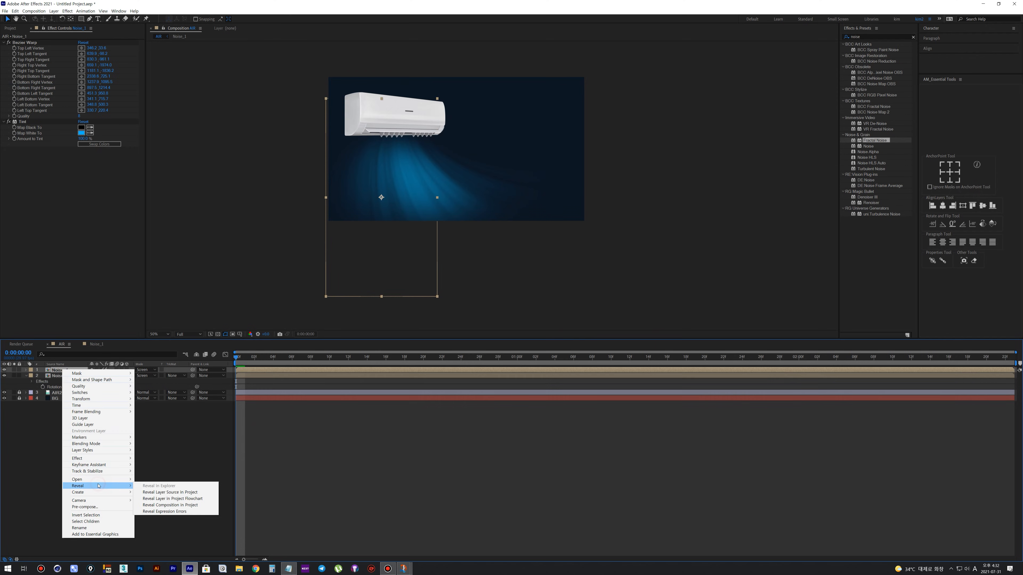
left_click(163, 492)
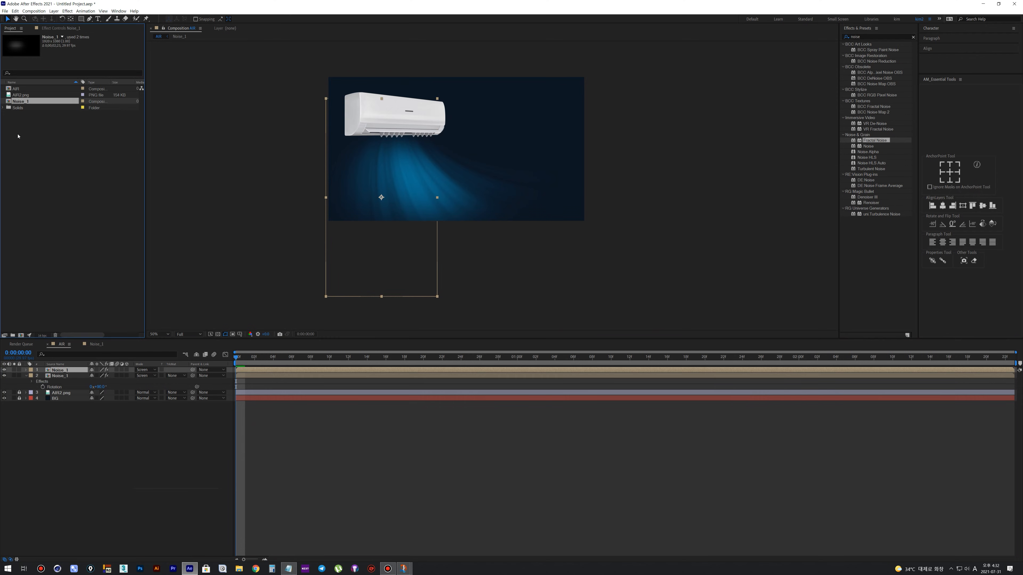
left_click(19, 104)
left_click(14, 11)
left_click(39, 86)
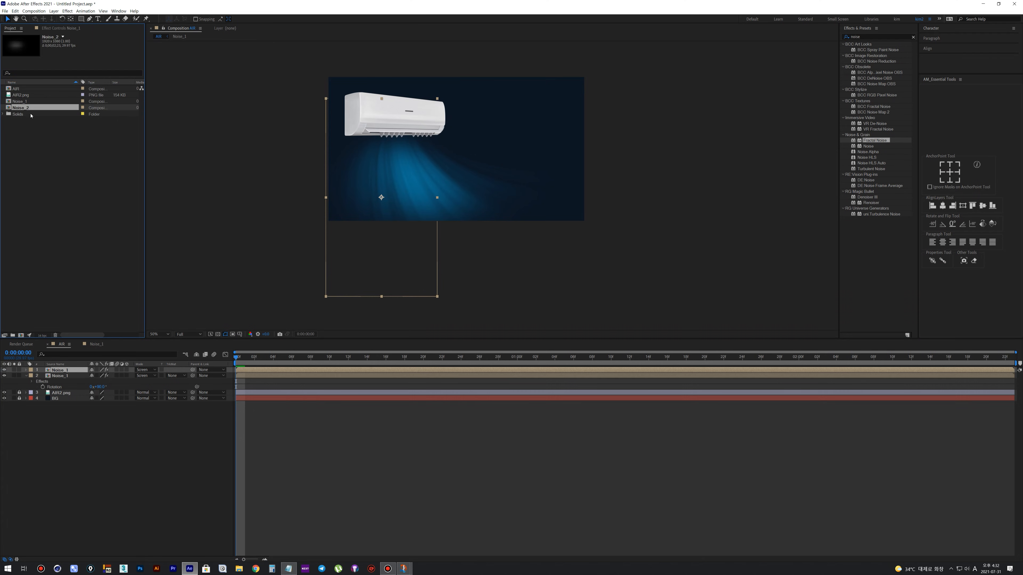
left_click_drag(22, 108, 64, 371)
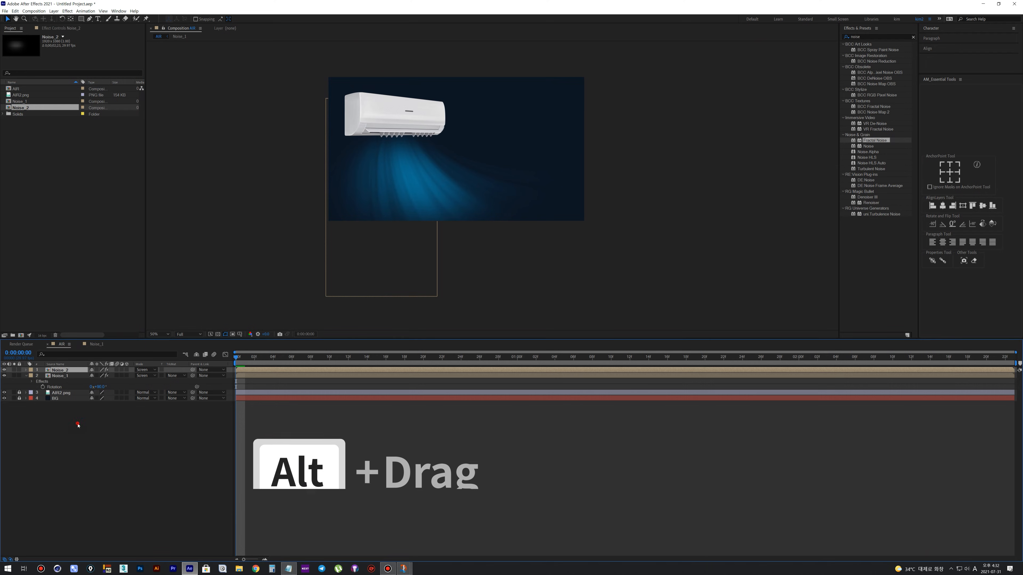
left_click(69, 370)
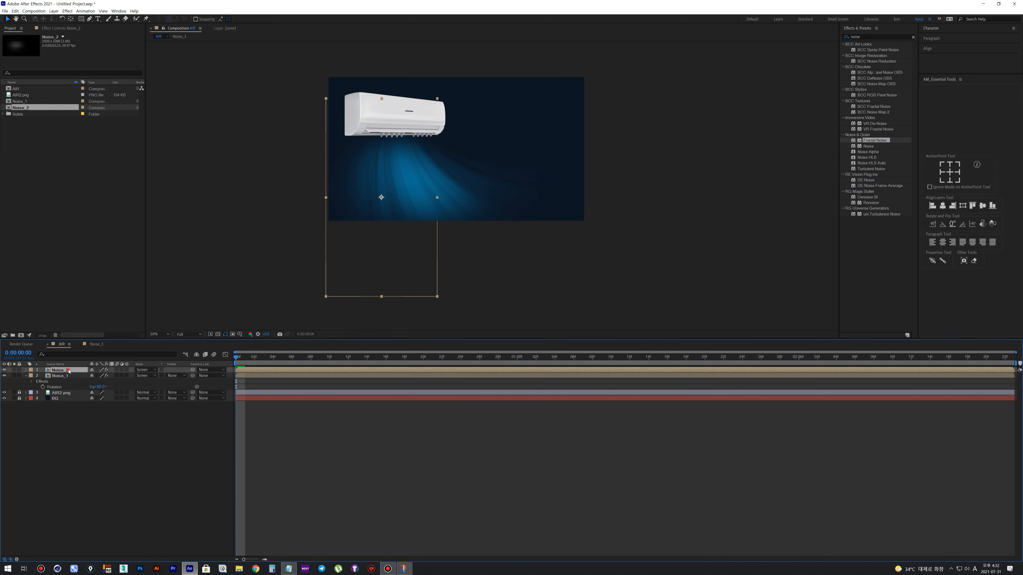
In the Noise_2 composition, set the Noise layer's Fractal Noise contrast to 130 and brightness to -51
double_click(69, 371)
left_click(276, 370)
left_click(69, 387)
left_click(61, 28)
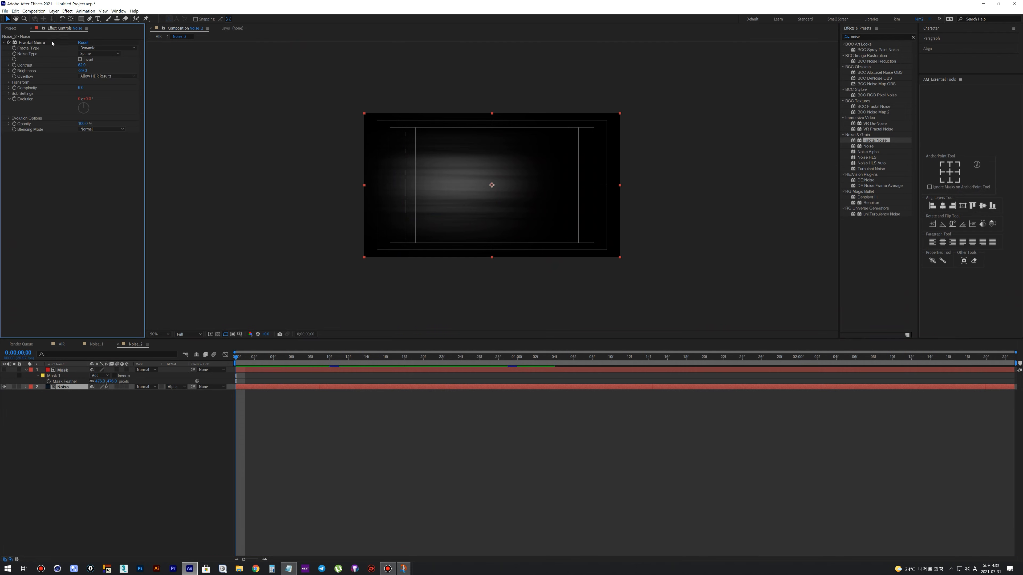
left_click(28, 43)
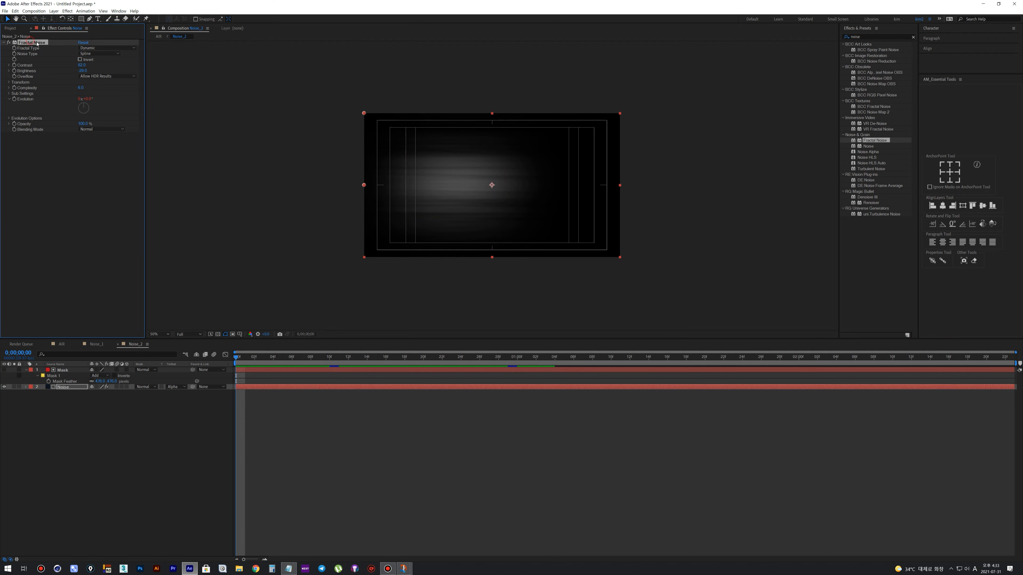
left_click(82, 65)
type("130")
key("Return")
left_click(82, 71)
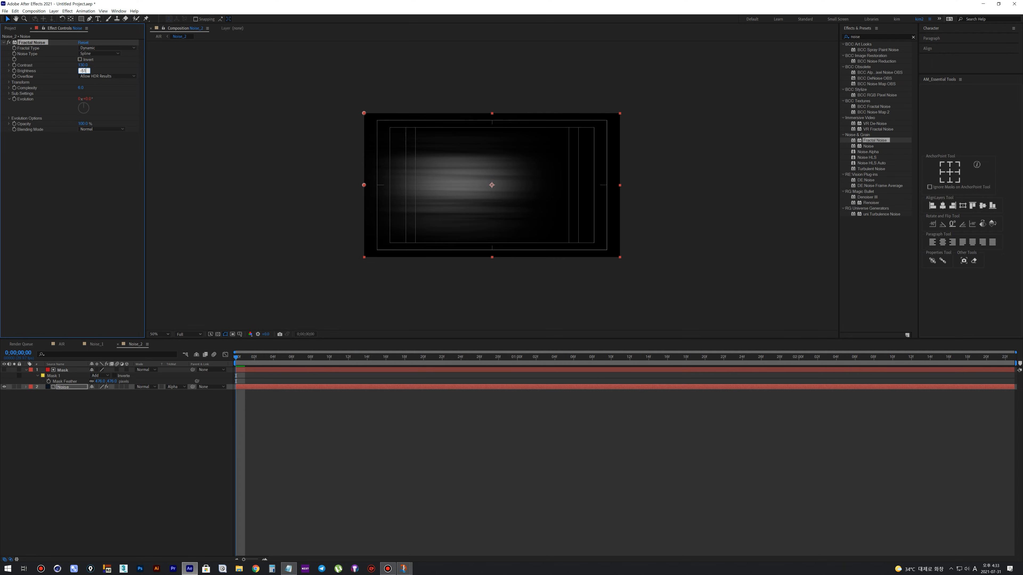
type("-51")
key("Return")
Change the Fractal Noise Evolution expression in Noise_2 to time*25 and scrub through the streaks
left_click(9, 82)
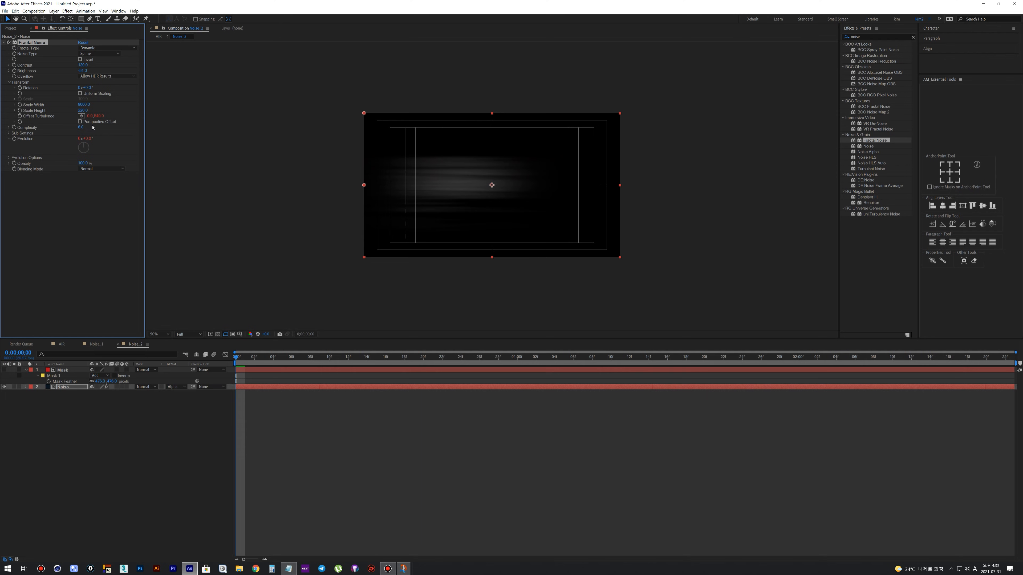
left_click(62, 389)
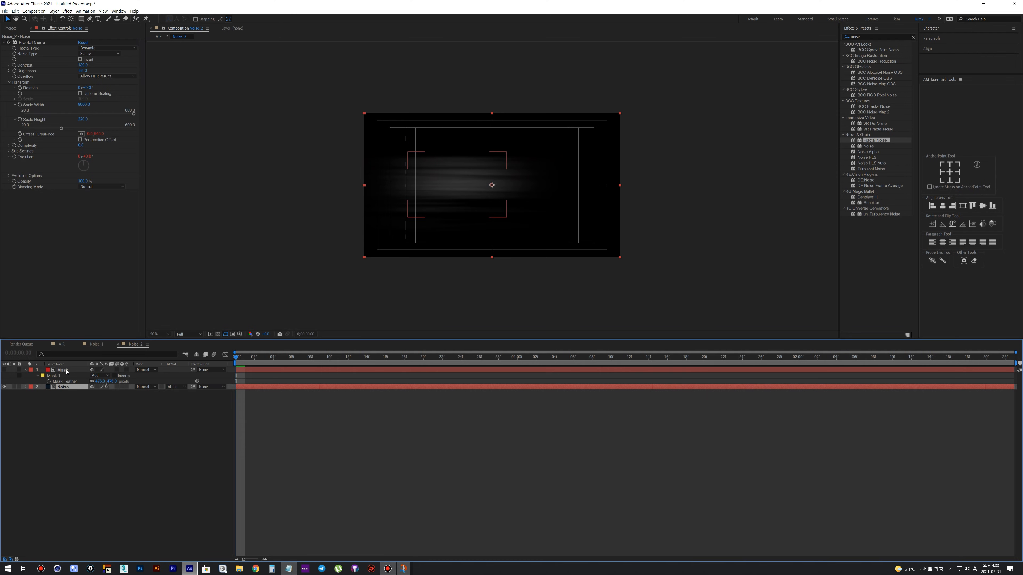
key("e")
key("e")
left_click(258, 466)
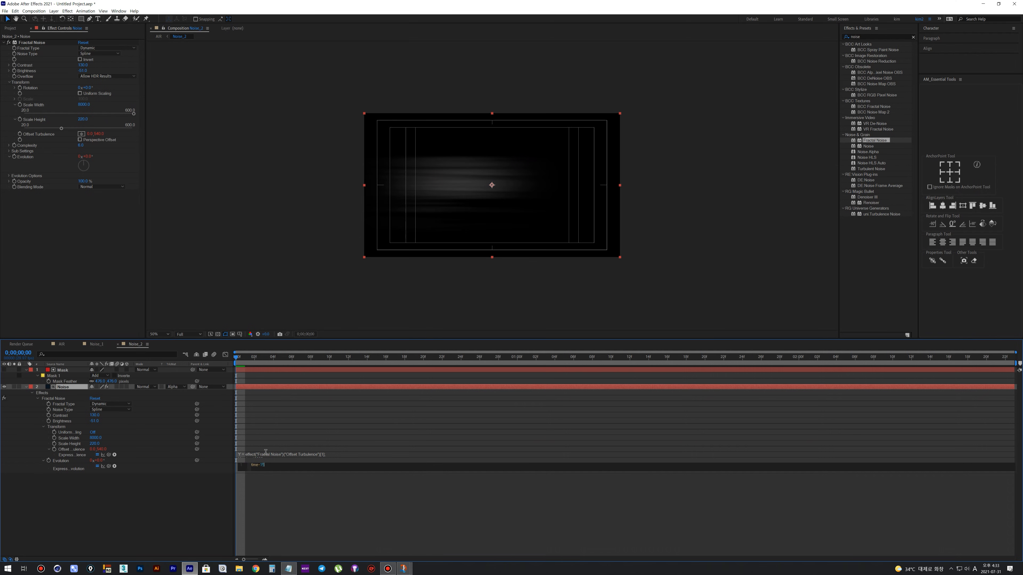
type("25")
key("KP_Enter")
left_click_drag(337, 358, 424, 357)
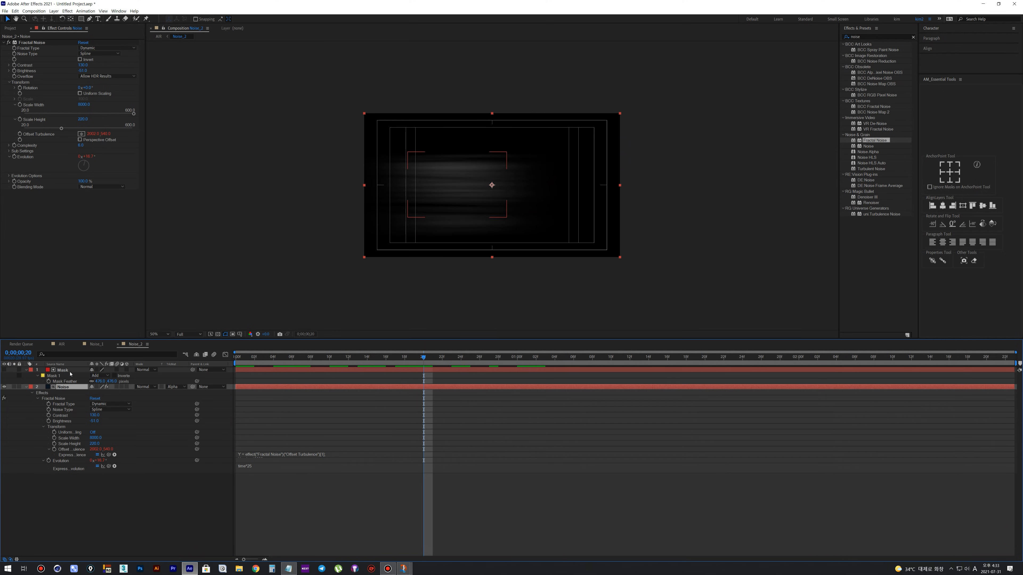
Move the lower edge of the Noise_2 mask slightly upward and preview the streaks from the start
left_click(62, 370)
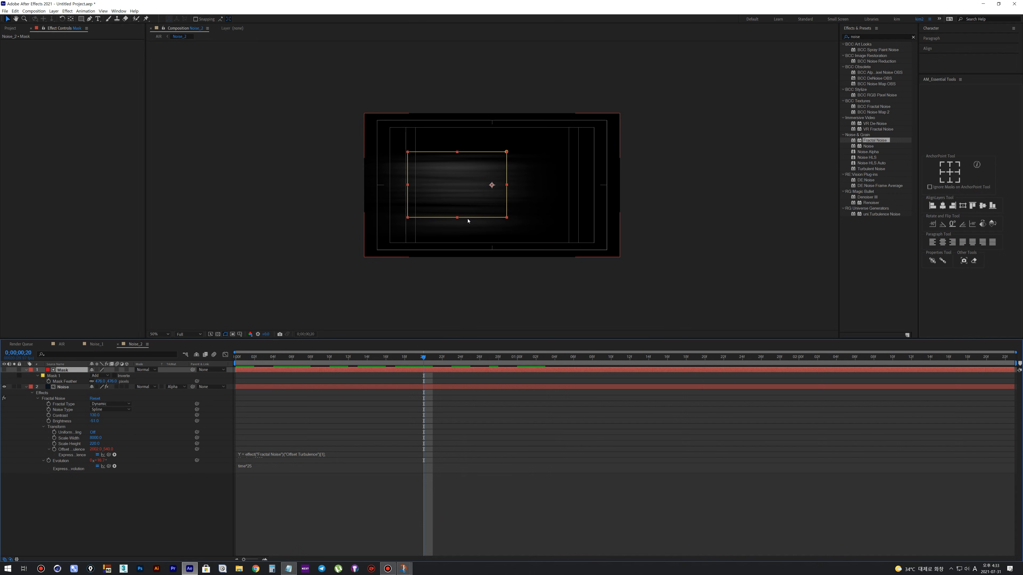
left_click_drag(466, 218, 469, 211)
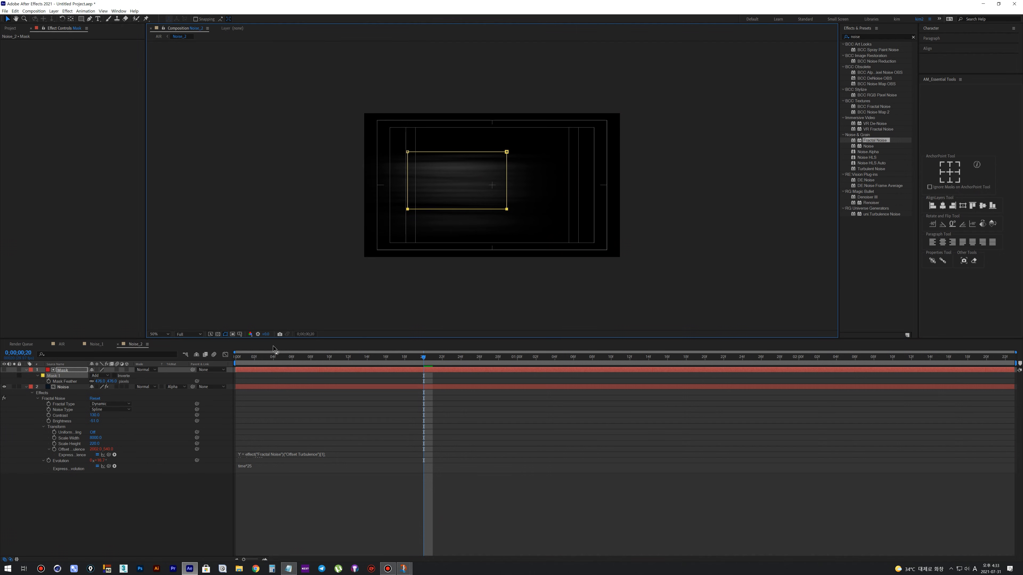
left_click(244, 361)
key("space")
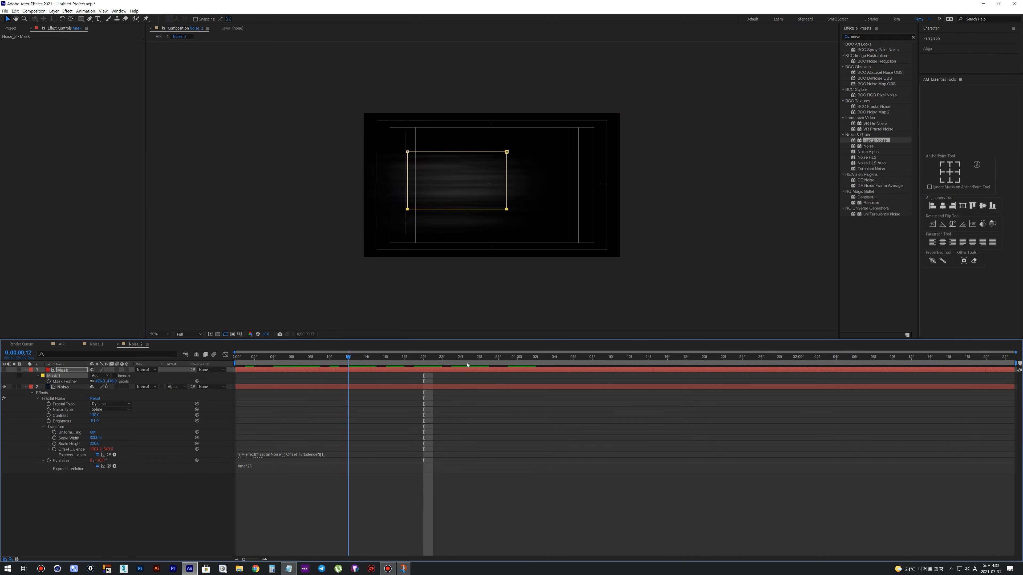
key("space")
Set the Fractal Noise transform rotation on the Noise layer to 180°
left_click(74, 387)
left_click_drag(88, 87, 108, 93)
left_click(91, 88)
type("160")
key("Return")
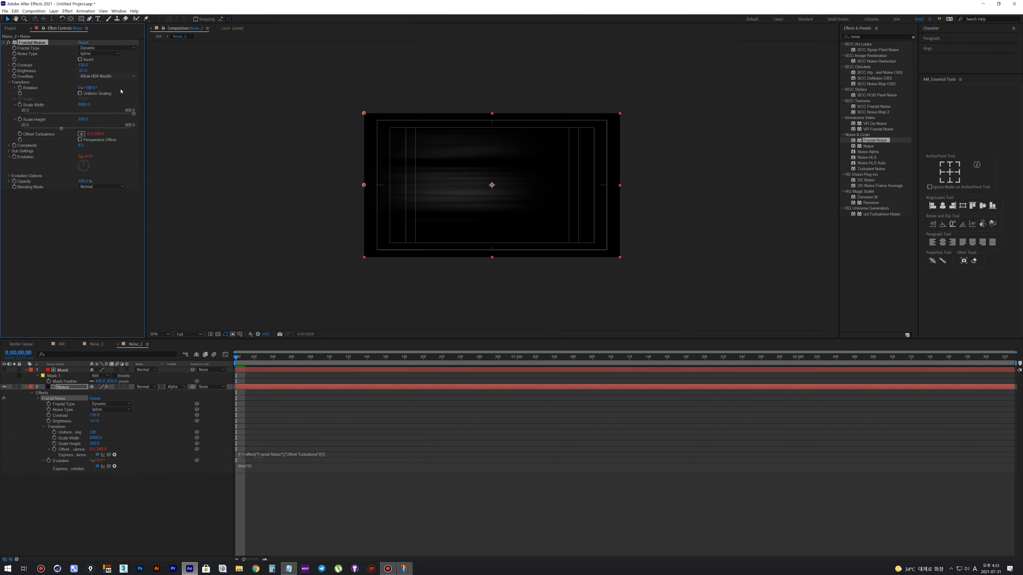
Move the upper edge of the Noise_2 mask slightly downward and return to the AIR composition
left_click(80, 370)
left_click_drag(451, 153, 452, 161)
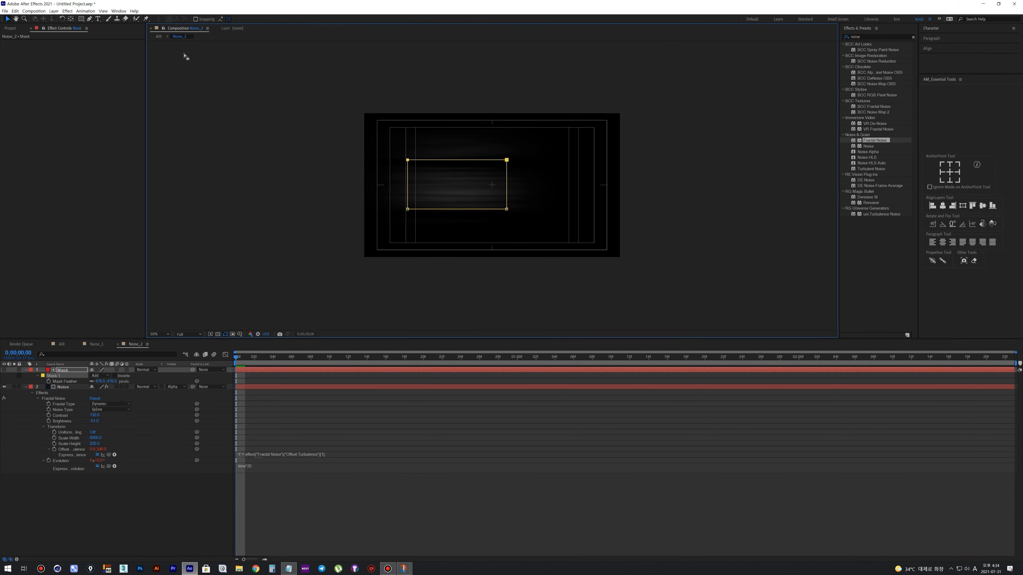
left_click(160, 37)
Set the Noise_2 layer's Tint Map White To color to a very pale blue
left_click(71, 371)
left_click(81, 133)
left_click(451, 365)
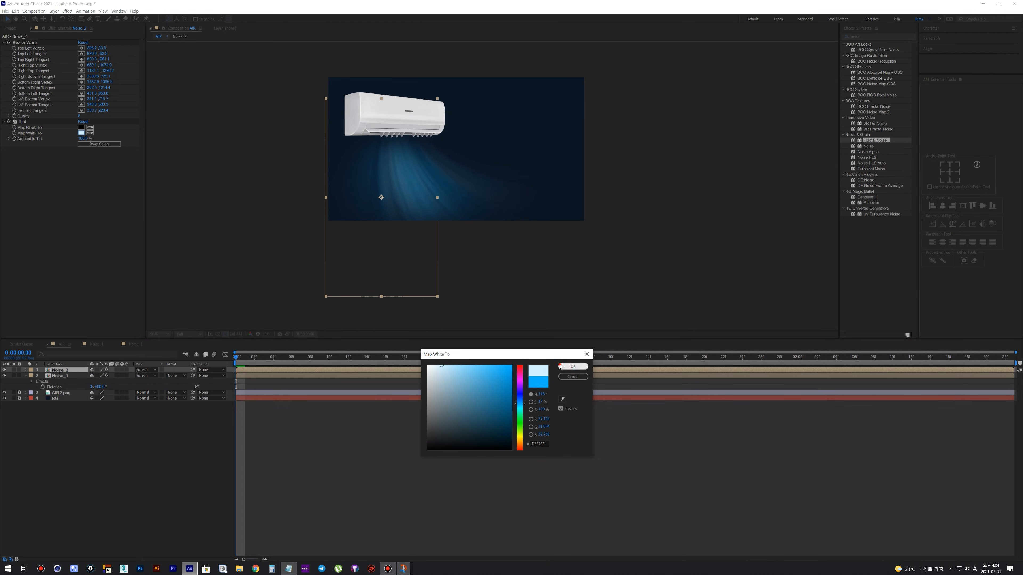
left_click(572, 366)
Preview the combined airflow in AIR and compare the two noise layers by toggling their visibility
left_click_drag(241, 360, 292, 356)
key("space")
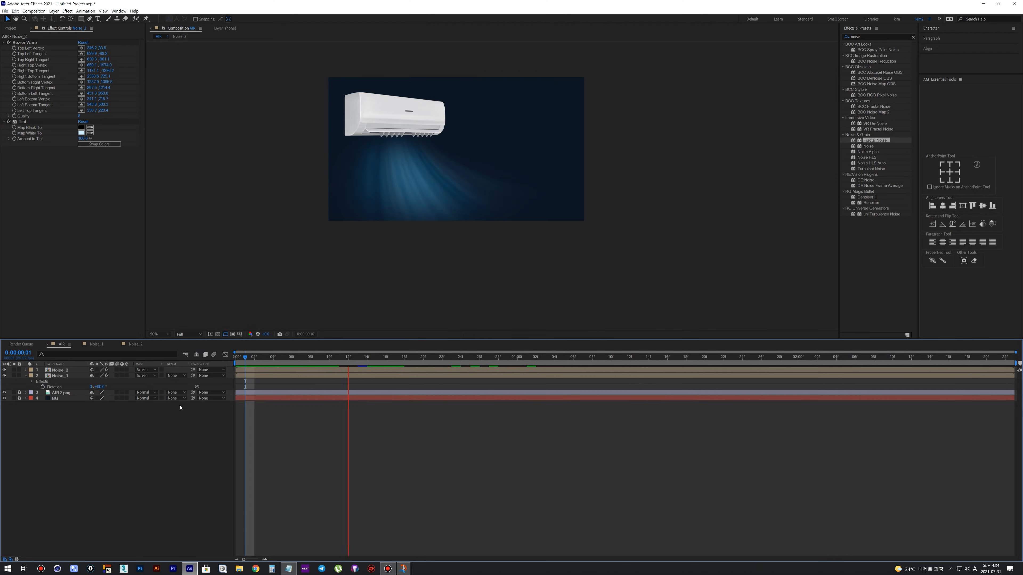
key("space")
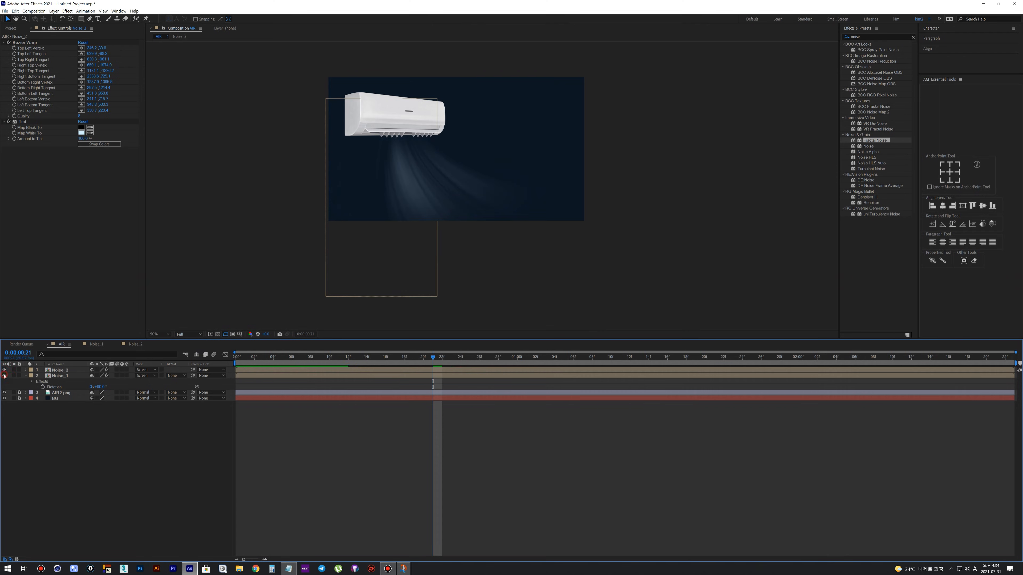
left_click(4, 370)
left_click(4, 370)
left_click(61, 371)
left_click_drag(289, 356, 204, 379)
key("space")
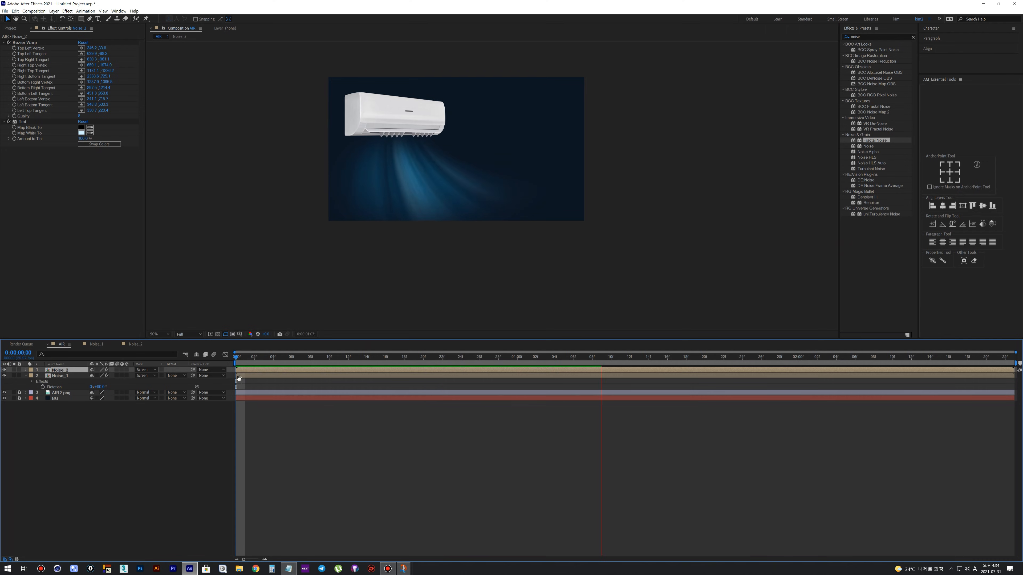
key("space")
left_click(96, 466)
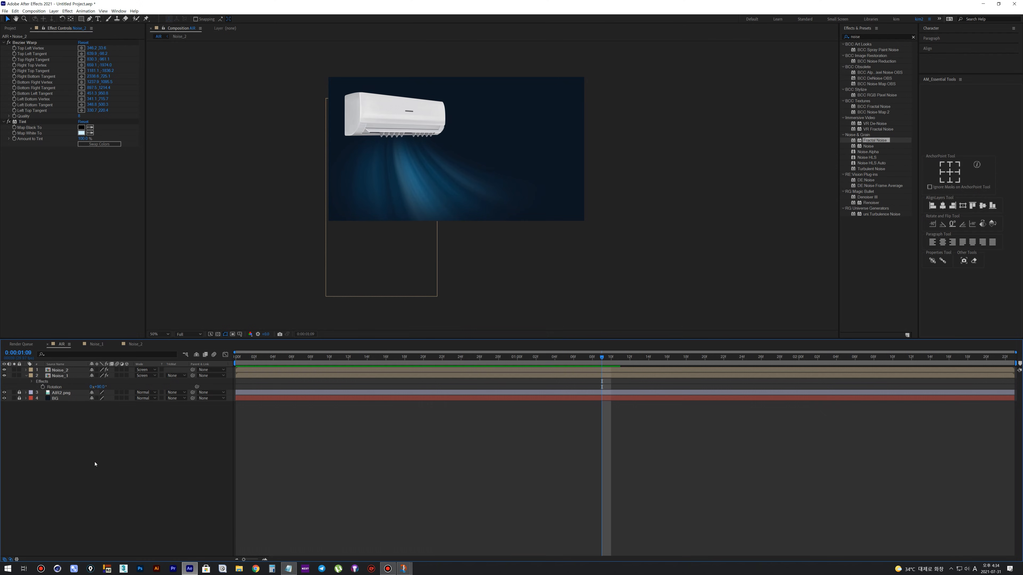
Apply the Directional Blur effect to the Noise layer inside the Noise_2 composition
double_click(60, 370)
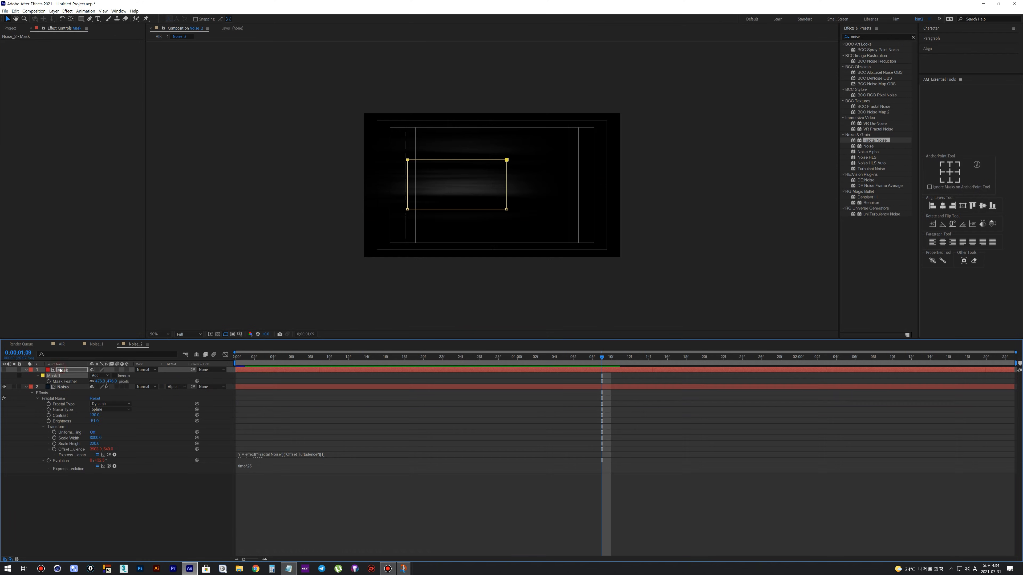
right_click(62, 387)
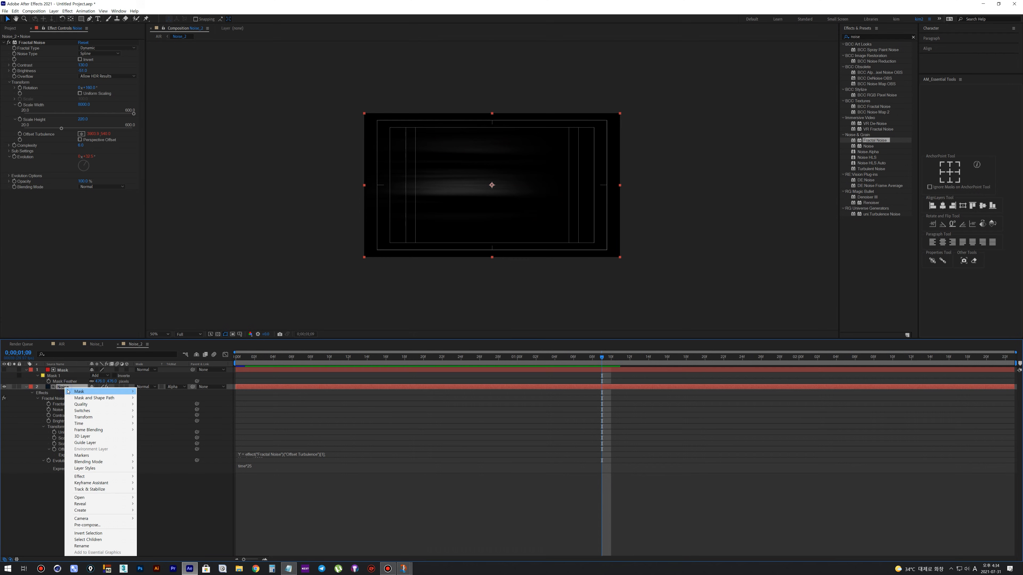
mouse_move(81, 477)
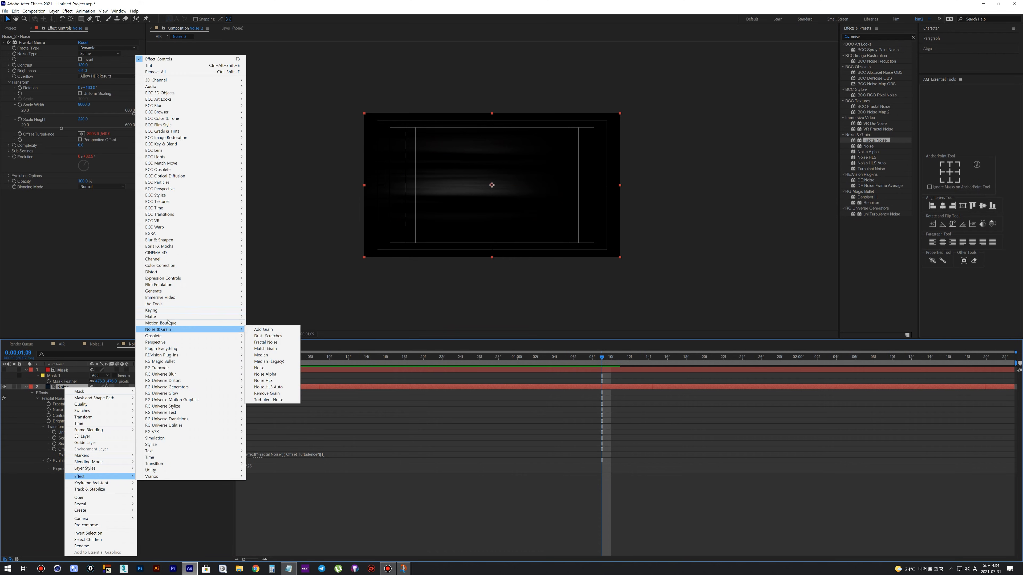
mouse_move(172, 241)
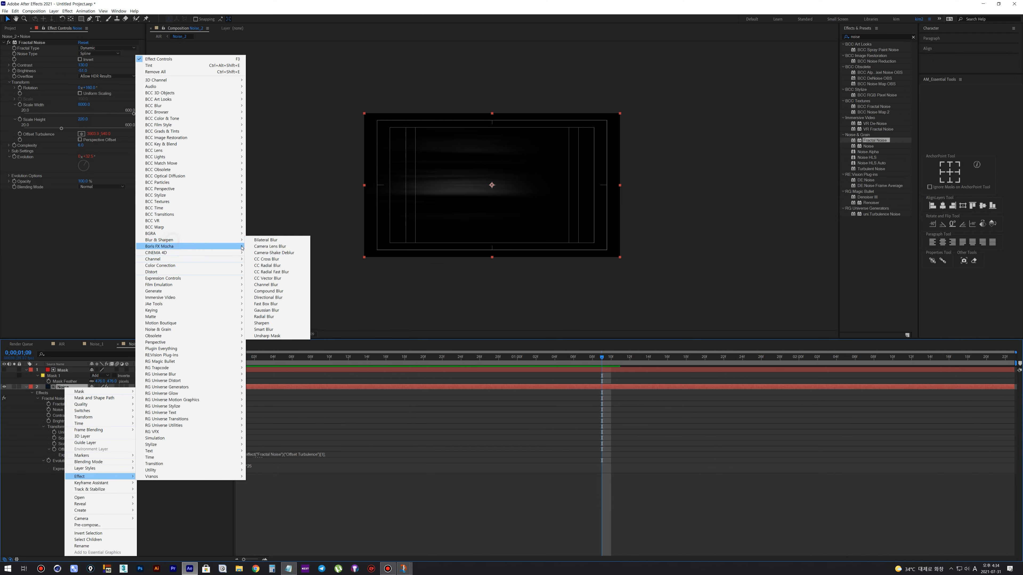
left_click(268, 297)
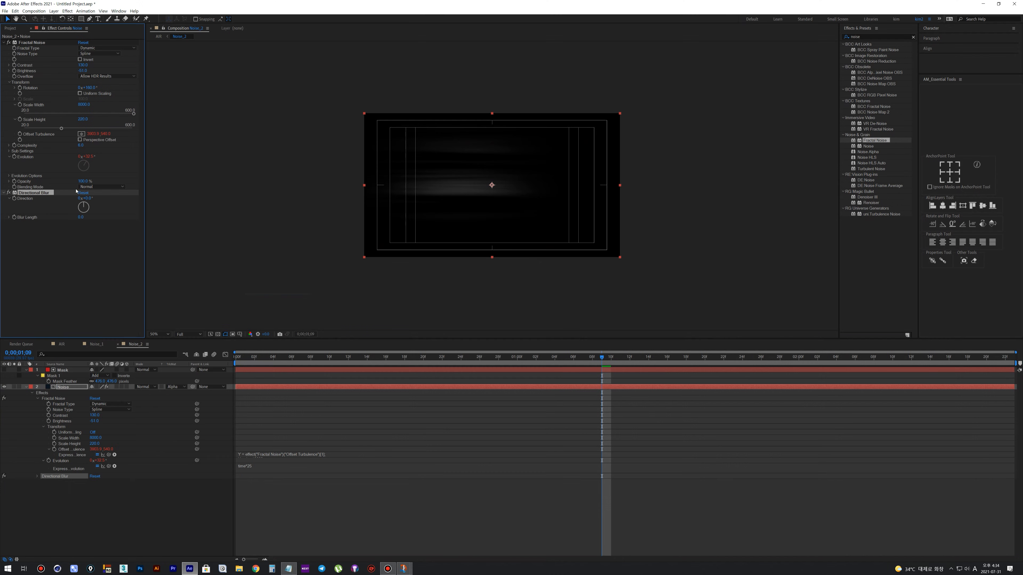
Set the Directional Blur direction to 90° with a large blur length, and check the softened airflow in the AIR composition
left_click(86, 198)
key("Return")
scroll(410, 174, "up", 1)
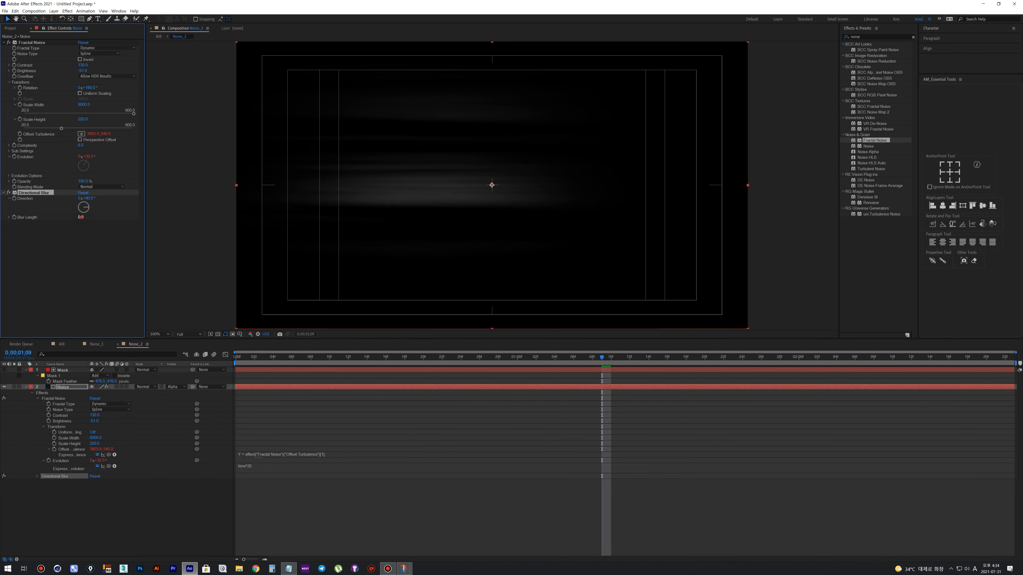
key("period")
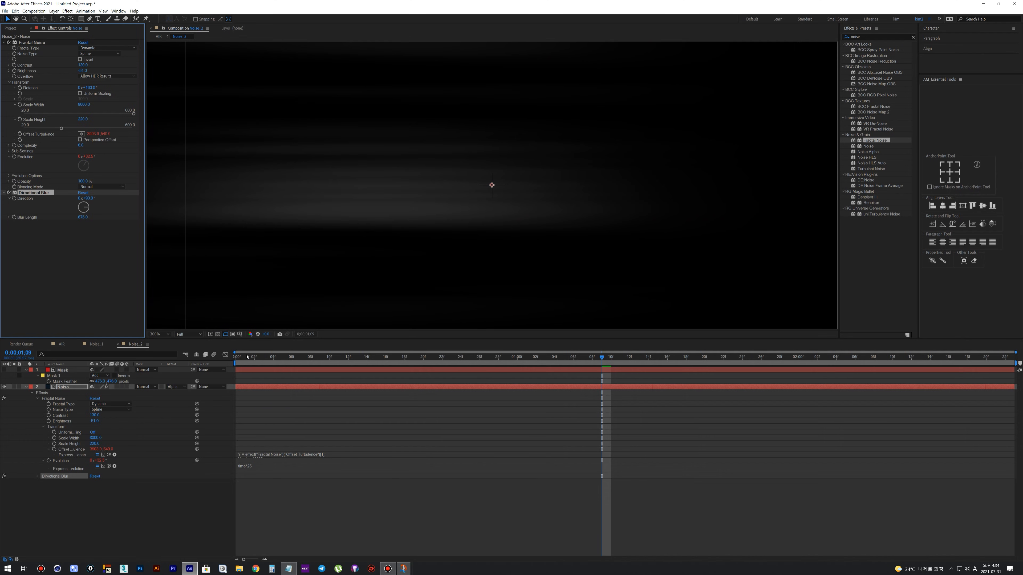
left_click_drag(266, 364, 331, 386)
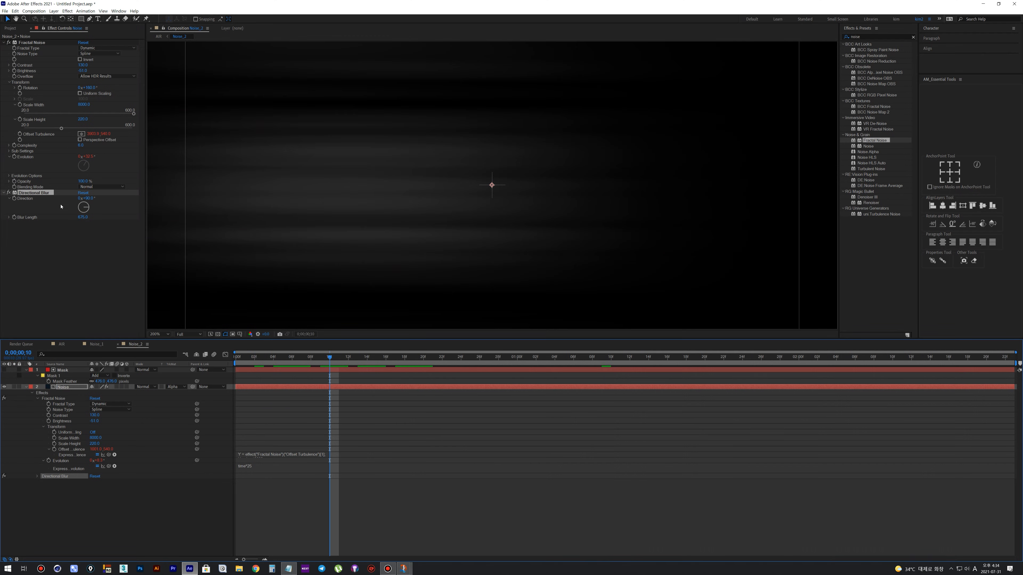
left_click(158, 37)
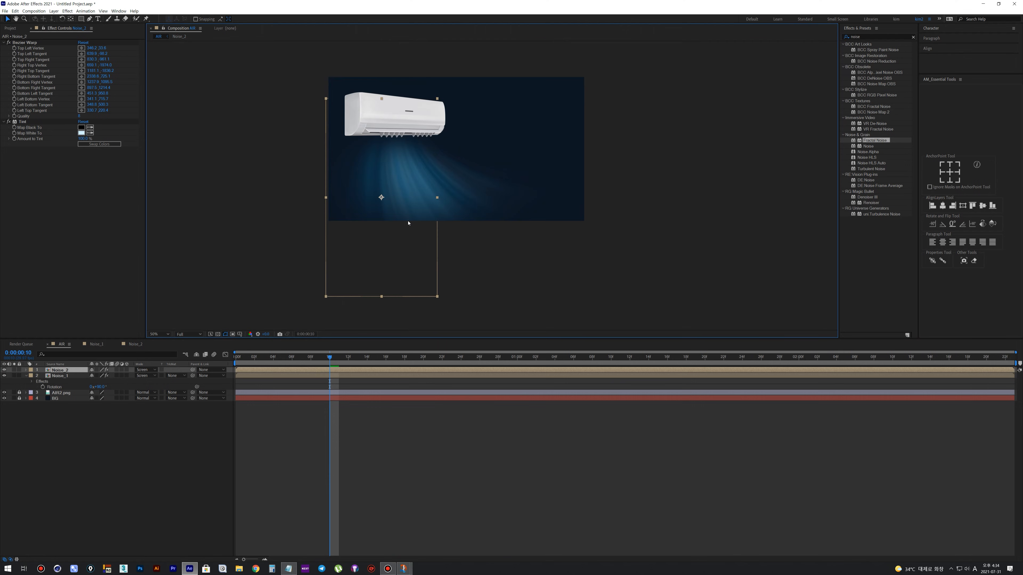
left_click_drag(251, 364, 377, 367)
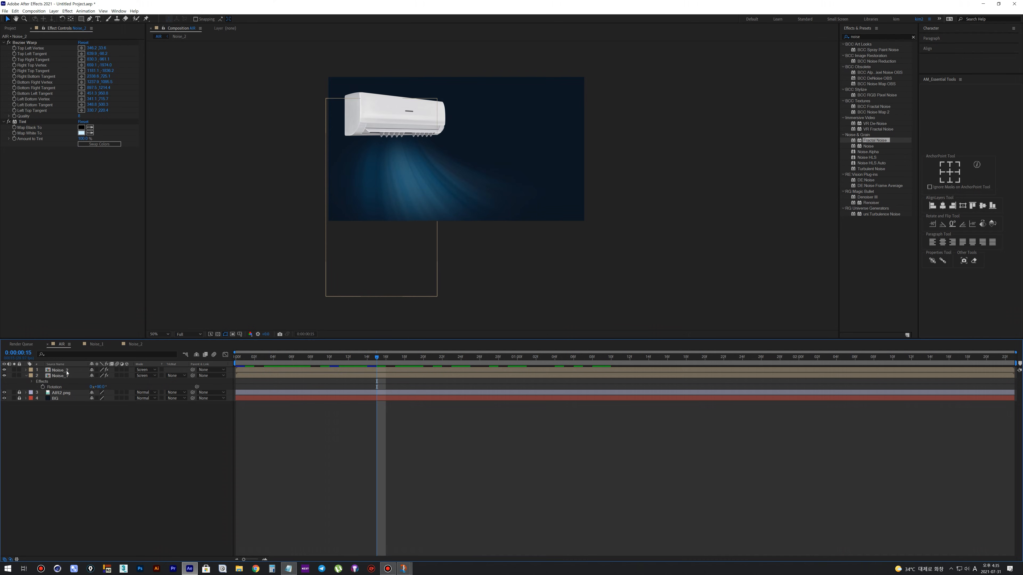
Duplicate the Noise_2 layer in the AIR composition
left_click(15, 11)
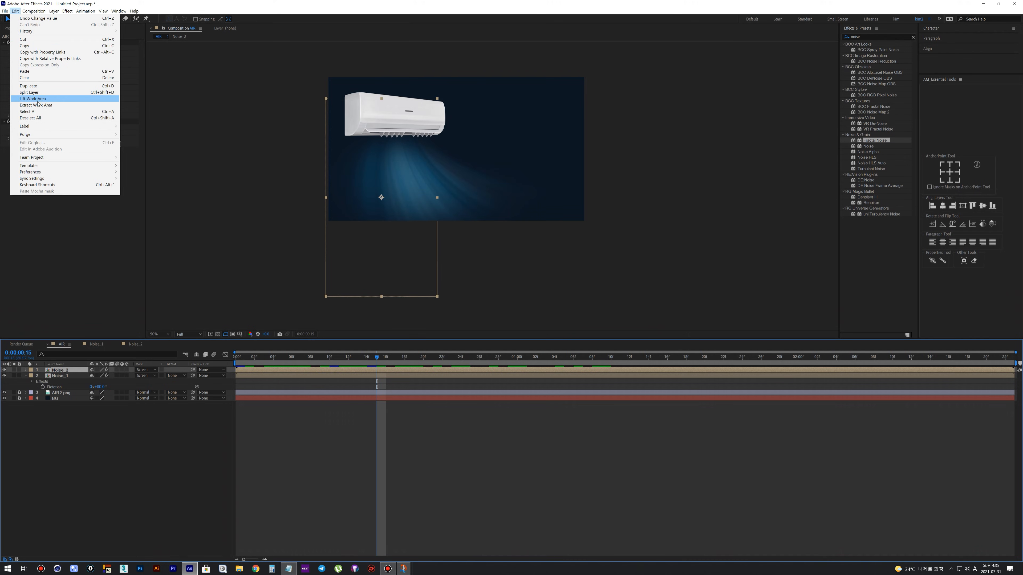
mouse_move(38, 129)
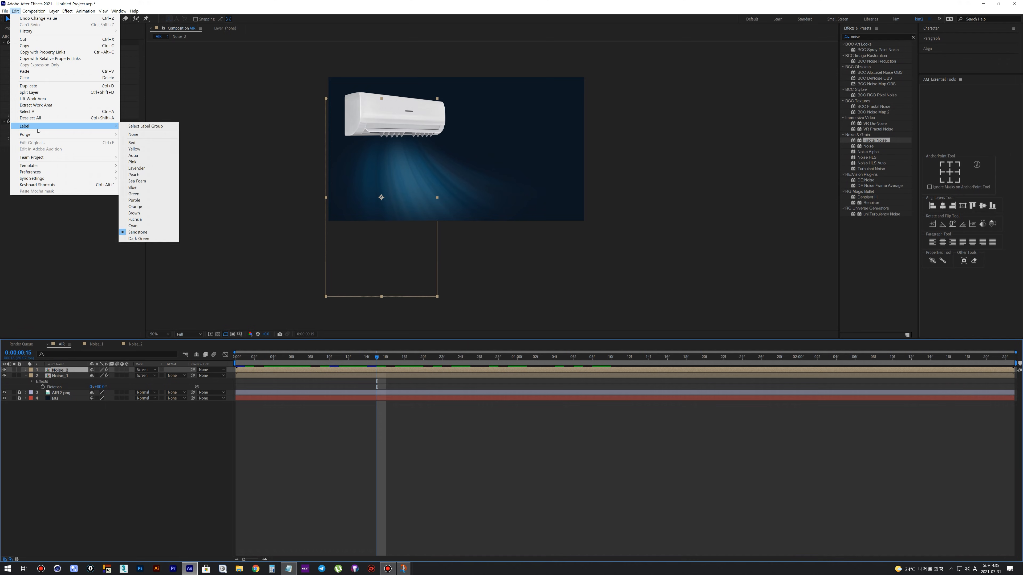
left_click(30, 86)
Duplicate the Noise_2 composition in the project and replace the source of AIR's top layer with the copy
right_click(66, 374)
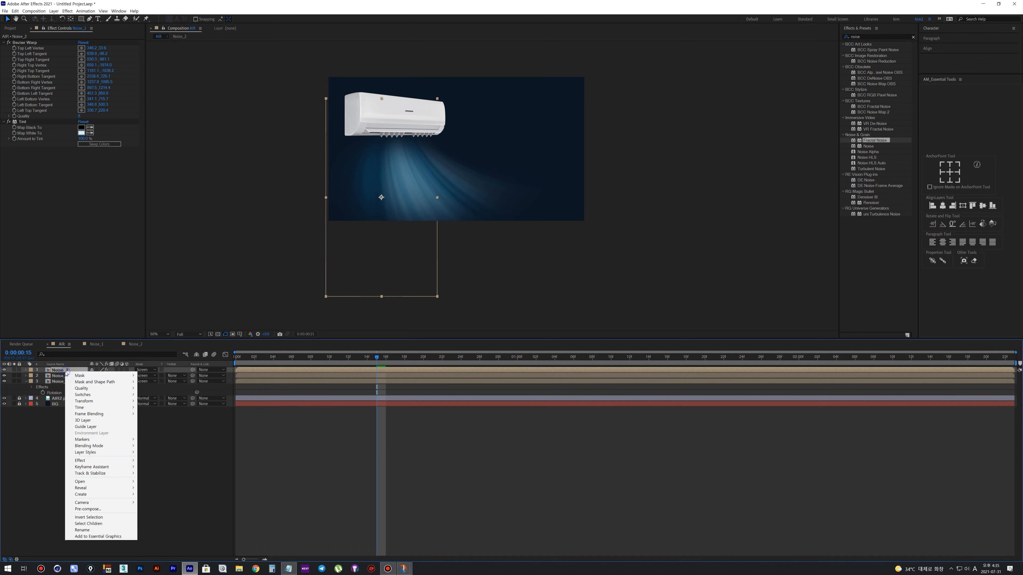
mouse_move(95, 461)
mouse_move(97, 488)
left_click(160, 496)
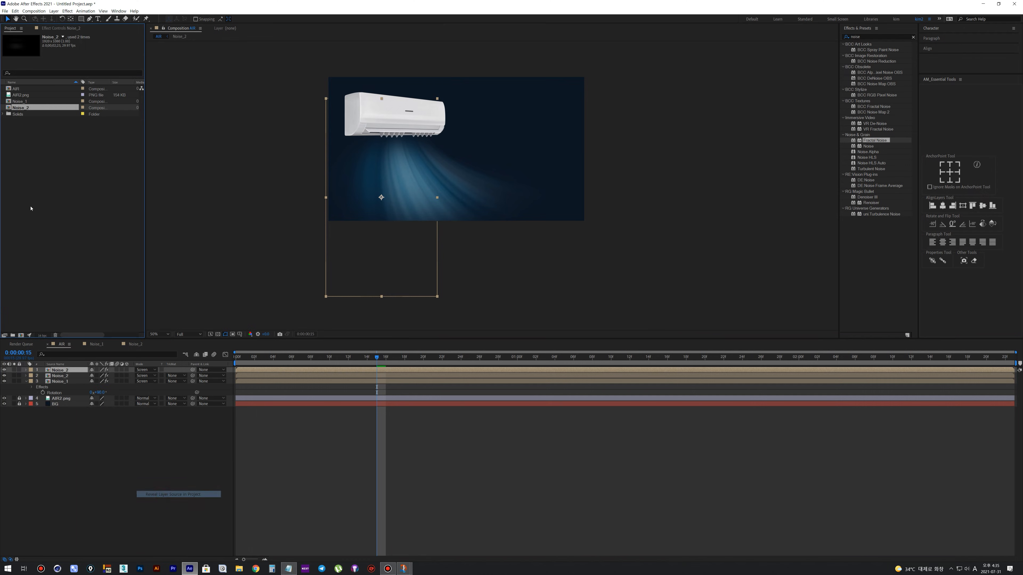
left_click(15, 11)
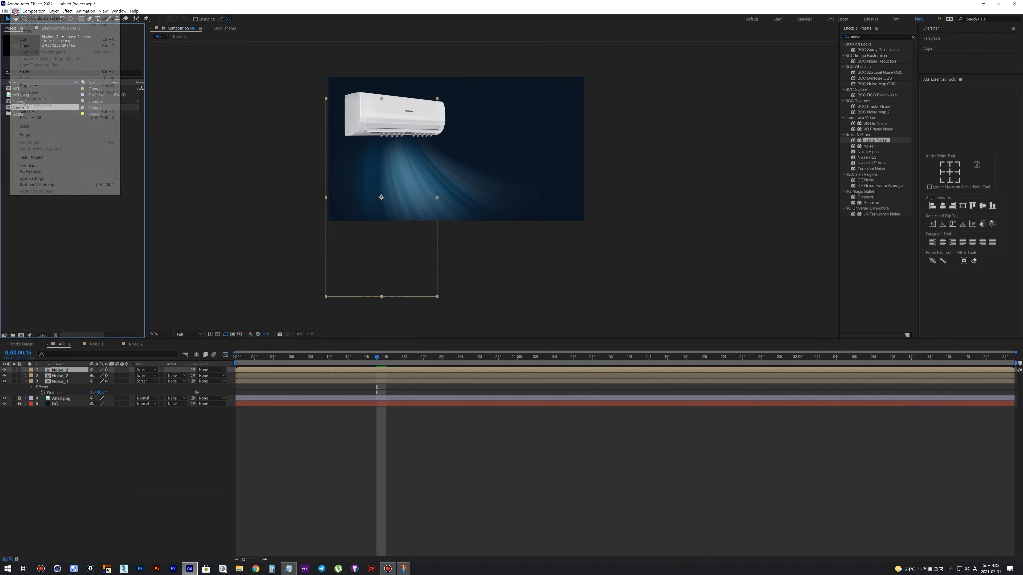
left_click(25, 85)
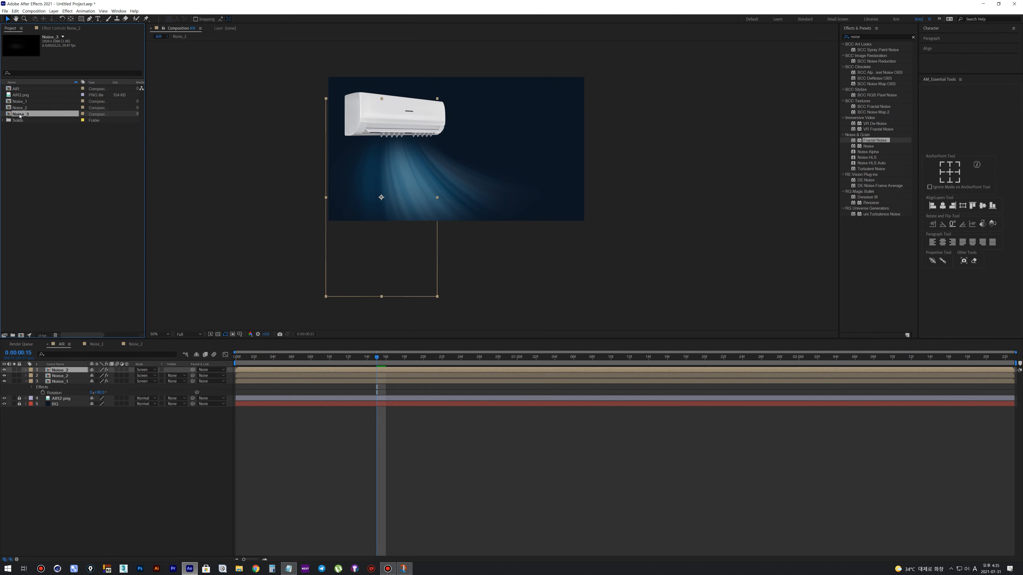
left_click_drag(21, 115, 60, 373, "alt")
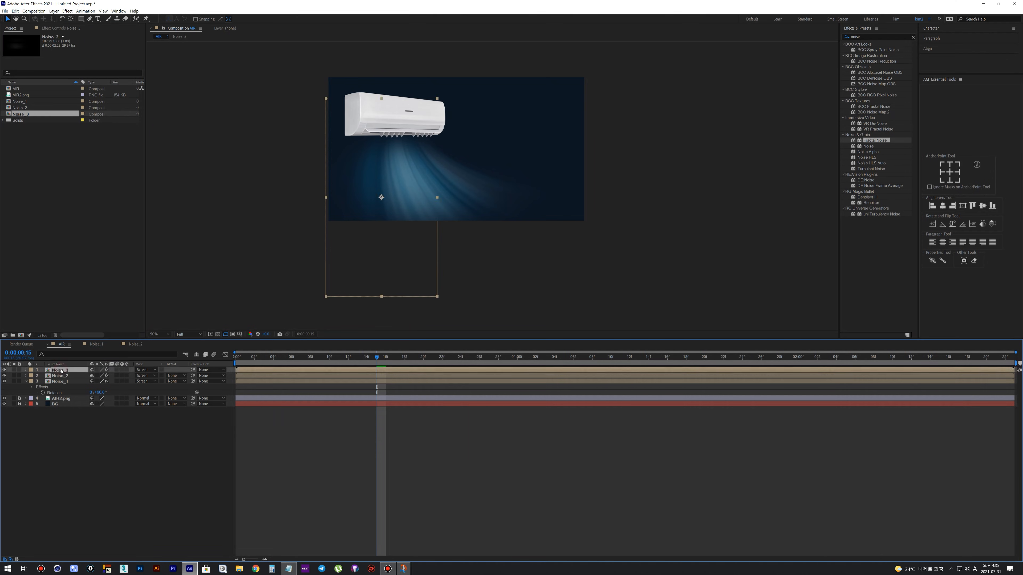
Remove the Directional Blur effect from the Noise layer inside the Noise_3 composition
double_click(62, 371)
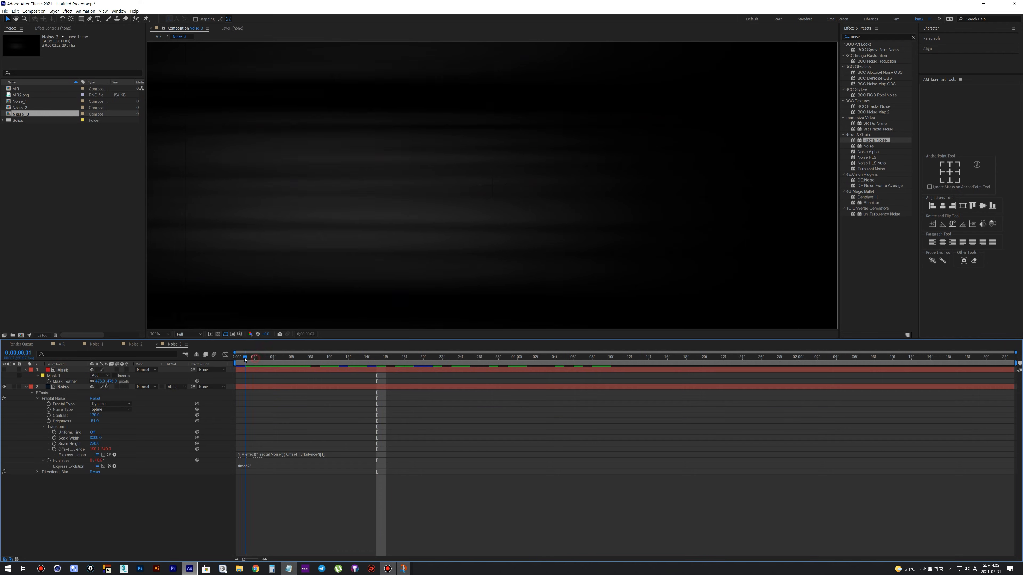
left_click(63, 387)
left_click(63, 370)
left_click(64, 387)
left_click(49, 29)
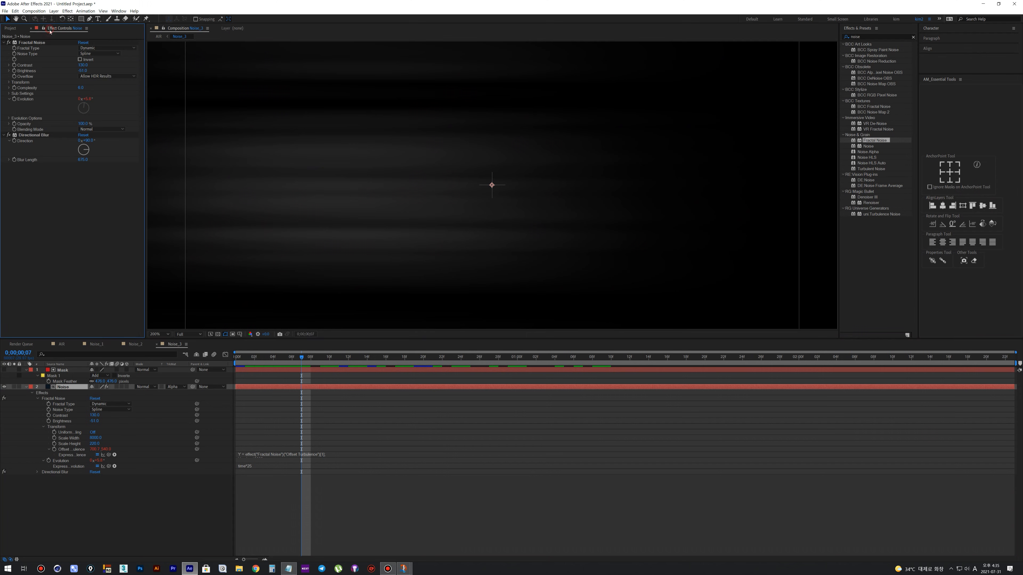
right_click(26, 137)
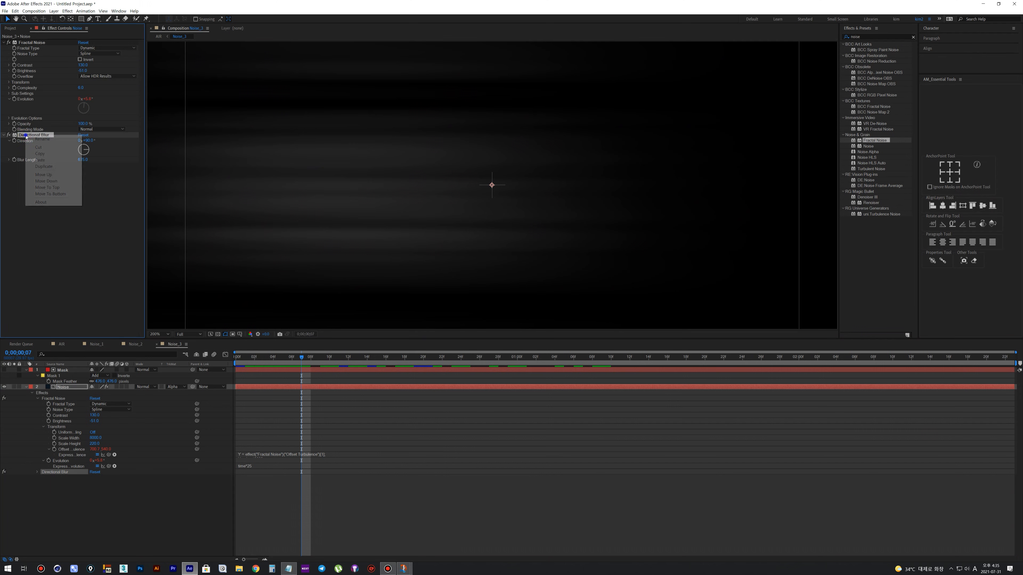
left_click(38, 148)
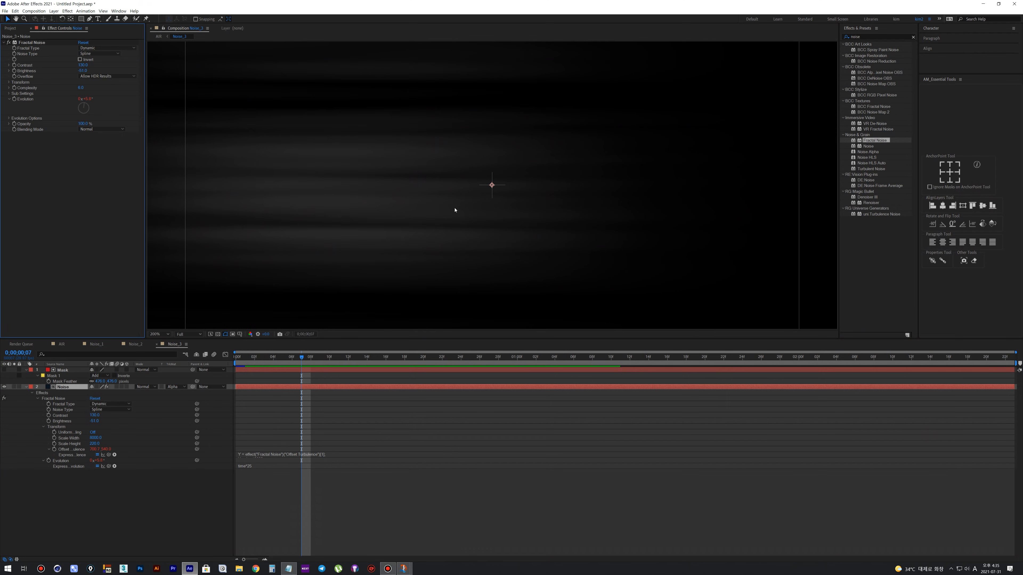
Change the Noise layer's Fractal Noise to the Turbulent Smooth fractal type and the Soft Linear noise type
scroll(441, 210, "down", 2)
left_click(30, 44)
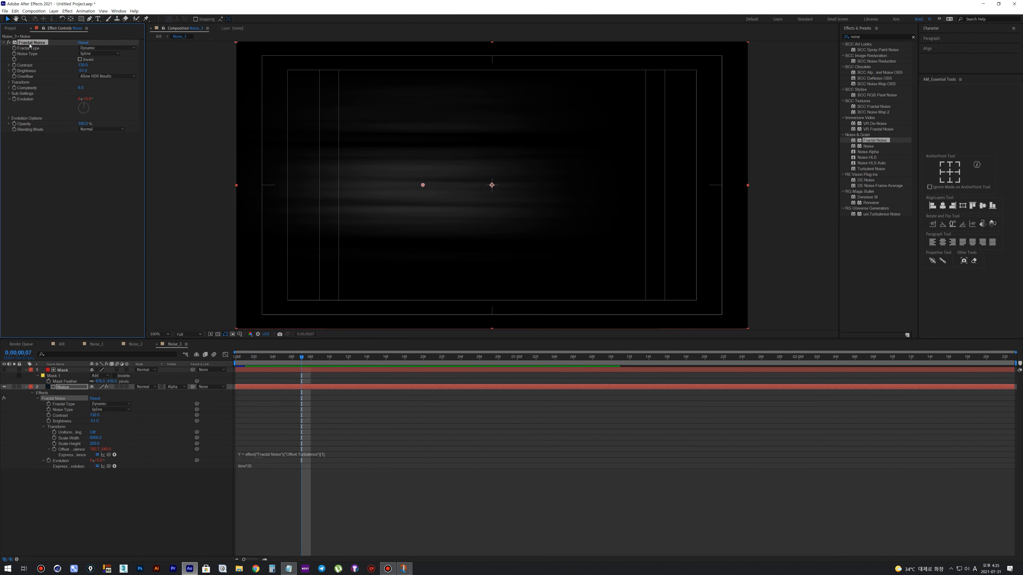
left_click(85, 49)
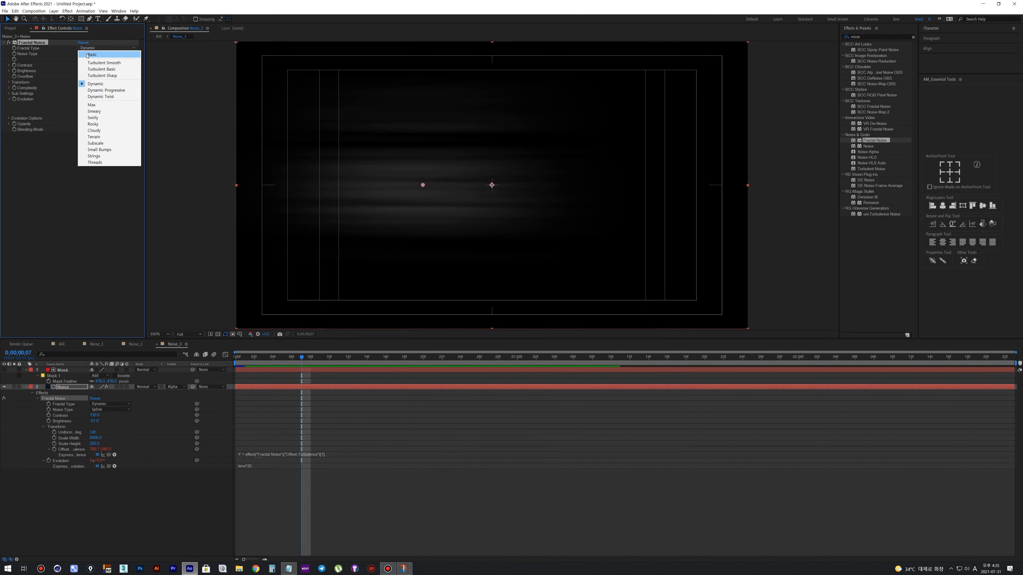
left_click(89, 61)
left_click(89, 56)
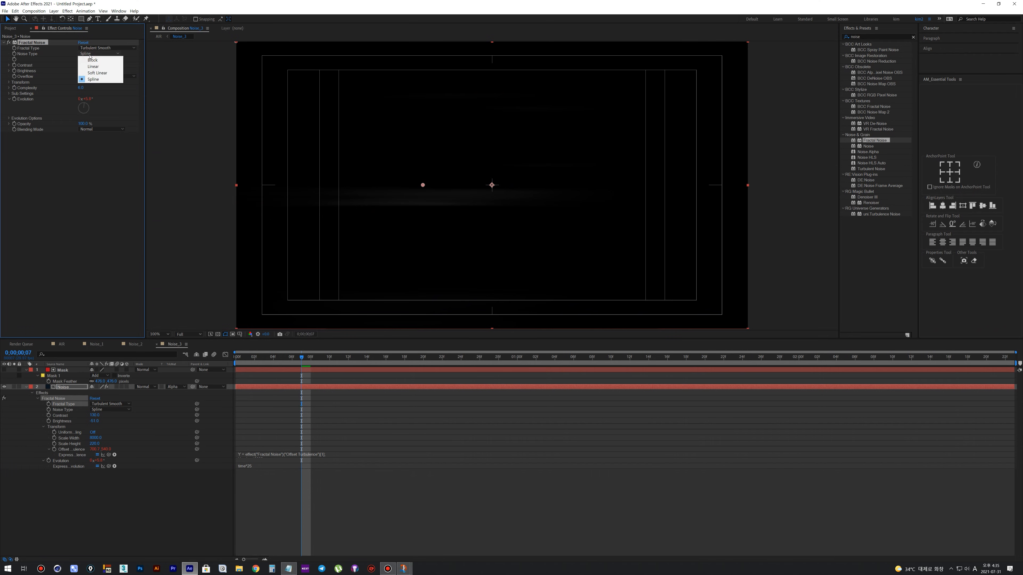
left_click(93, 73)
Set the Fractal Noise contrast to 256 and brightness to -154
left_click(83, 65)
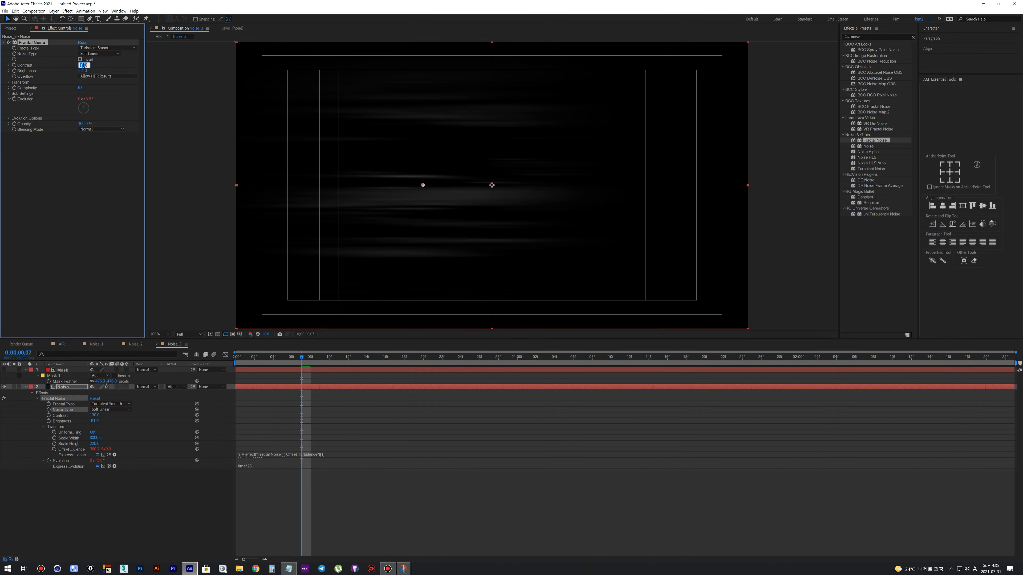
type("256")
key("Return")
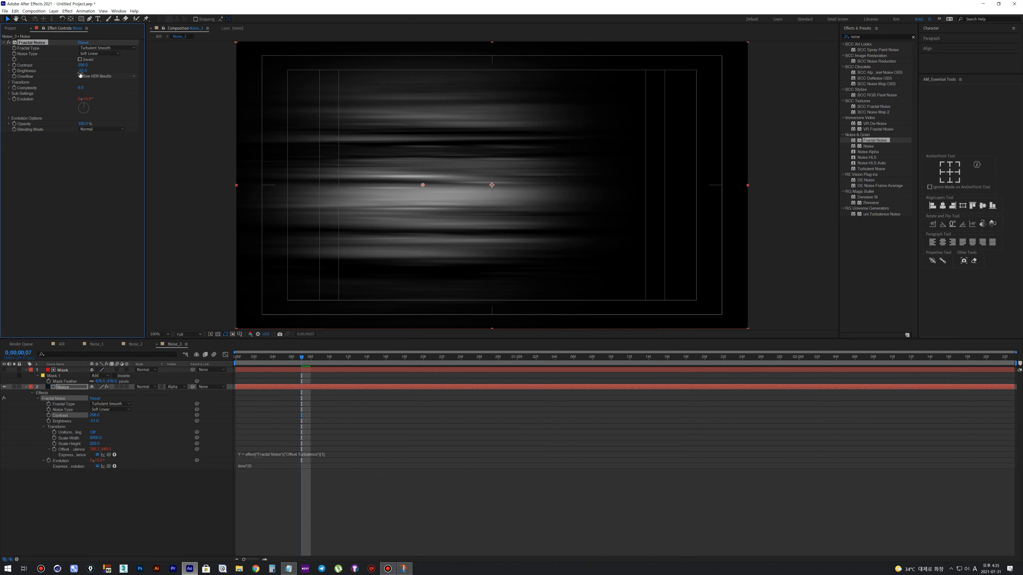
left_click(82, 71)
type("-154")
key("Return")
Set the Fractal Noise scale width to 10000 and scale height to 33 for long, thin streaks
left_click(9, 82)
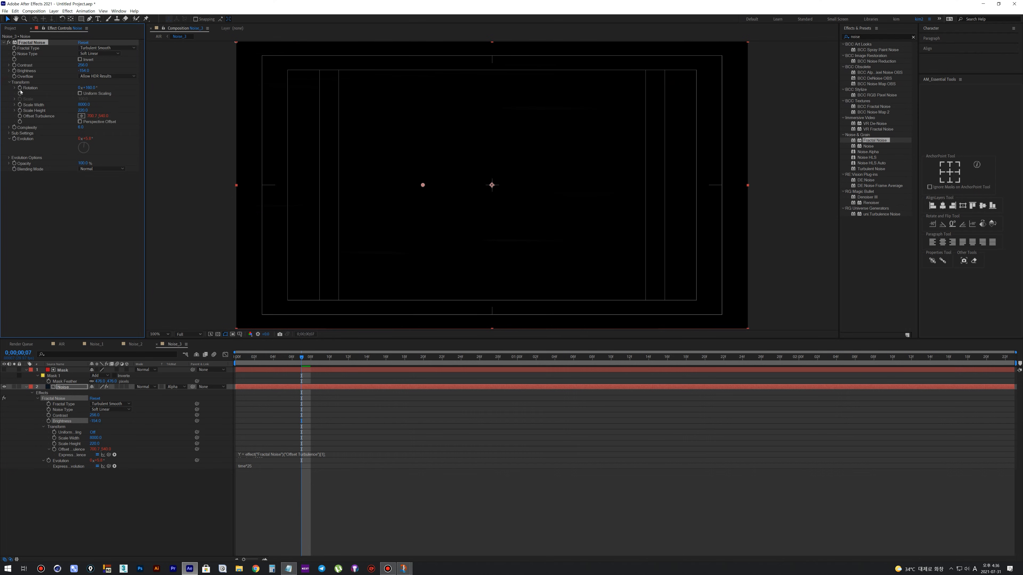
left_click_drag(84, 104, 213, 113)
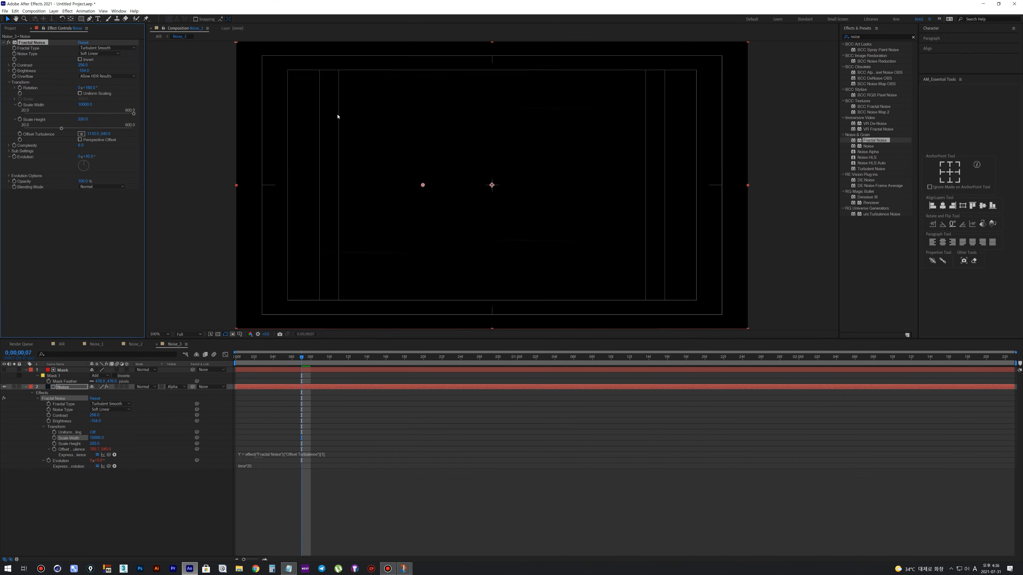
left_click(83, 120)
key("Return")
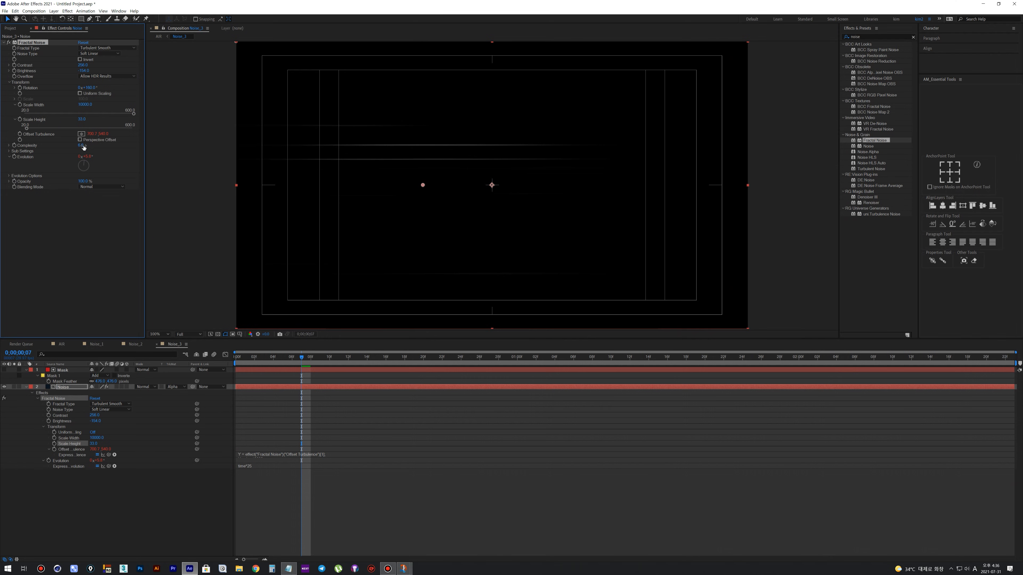
Set the Fractal Noise complexity to 15 and rotation to 0°, and scrub the opening frames to check the streaks
left_click_drag(81, 146, 99, 148)
left_click(81, 146)
type("15")
key("Return")
left_click_drag(97, 88, 103, 88)
left_click(92, 87)
type("0")
key("Return")
left_click(256, 357)
left_click_drag(240, 359, 283, 411)
Make the Mask layer's rectangular mask in Noise_3 taller by moving its upper edge up and its lower edge down
left_click(74, 370)
scroll(424, 279, "down", 1)
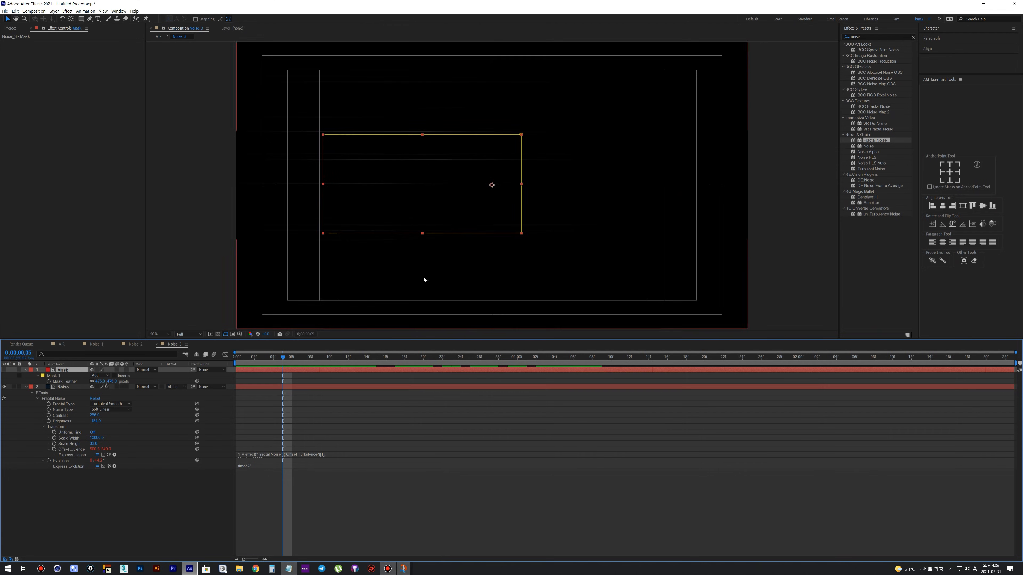
left_click_drag(451, 161, 453, 151)
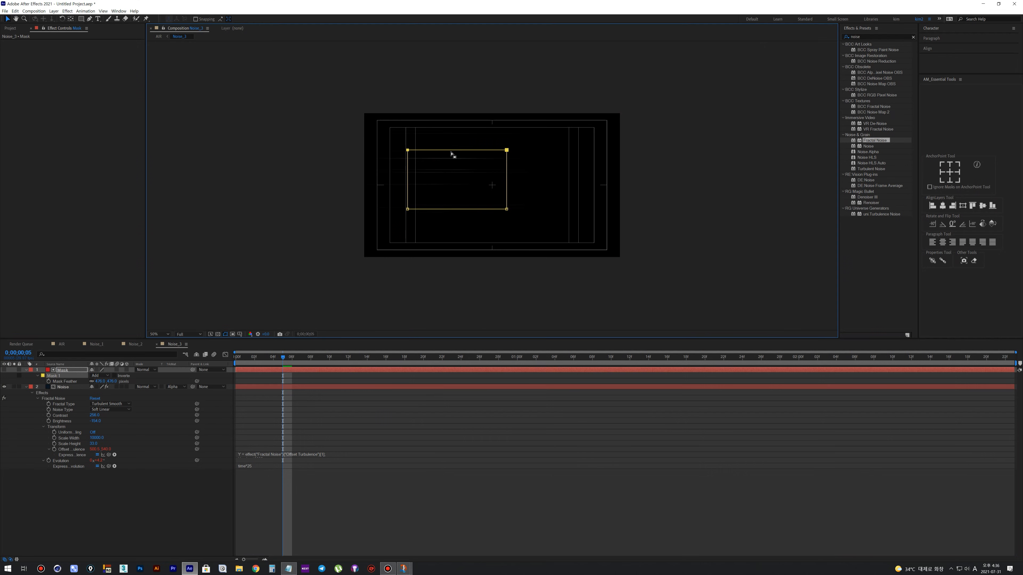
left_click_drag(453, 224, 452, 226)
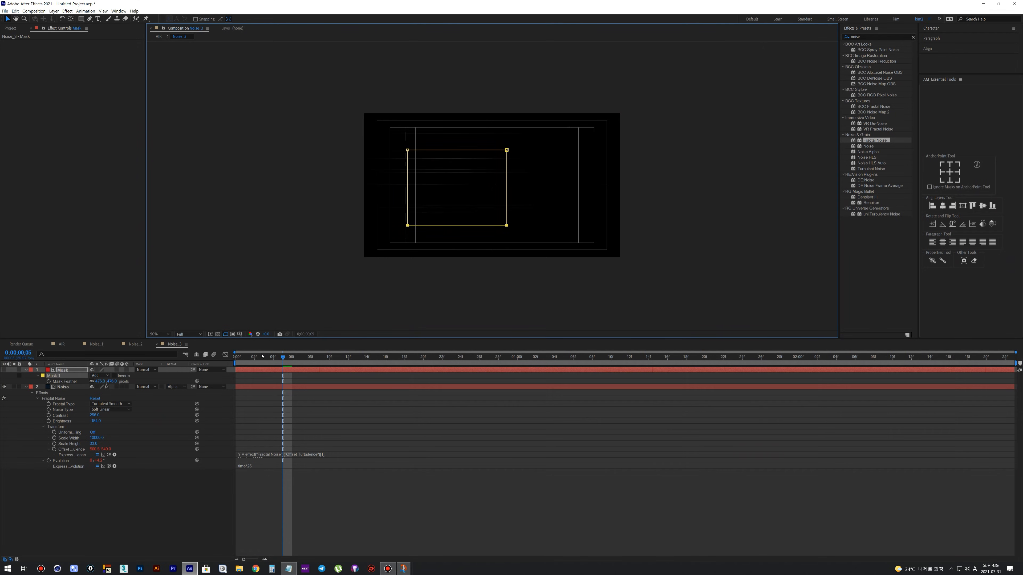
Preview the thin streaks in Noise_3 and the combined airflow in the AIR composition
key("space")
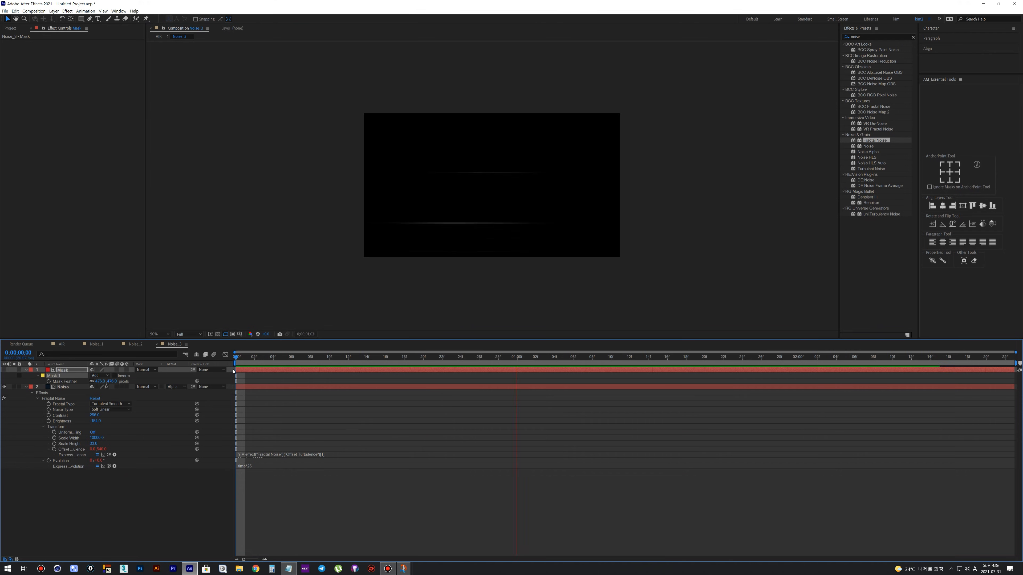
key("space")
left_click(159, 36)
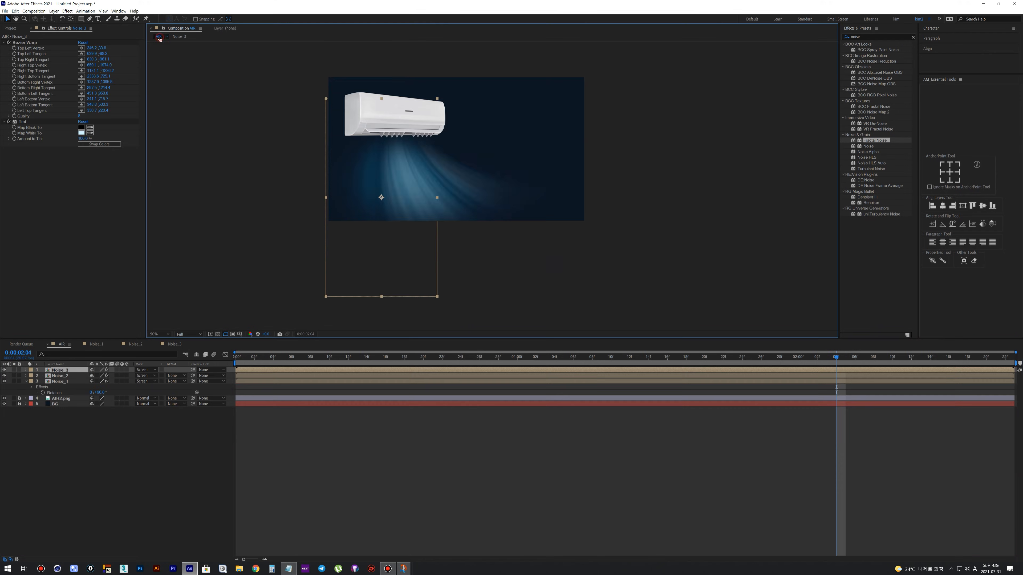
key("space")
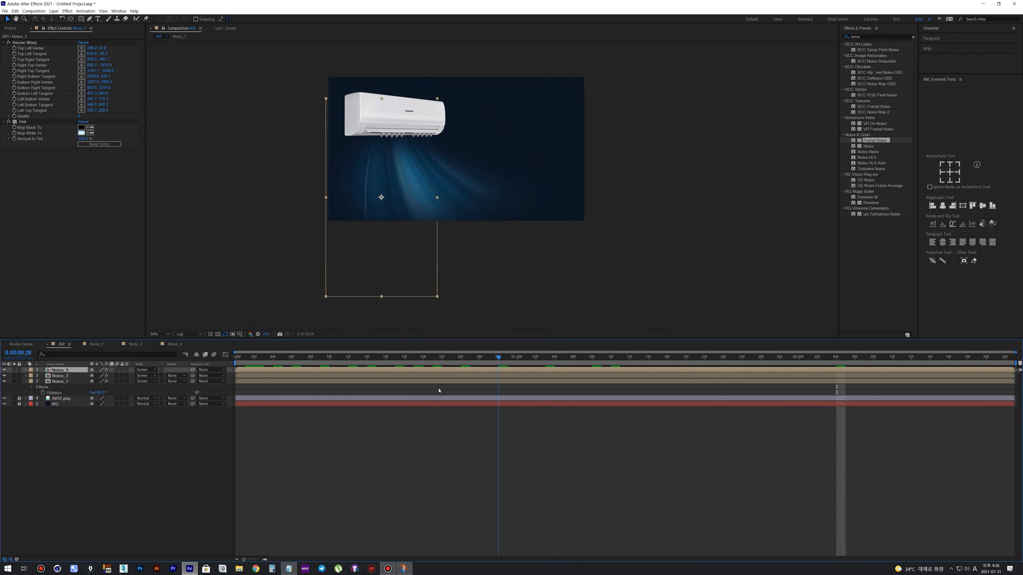
key("space")
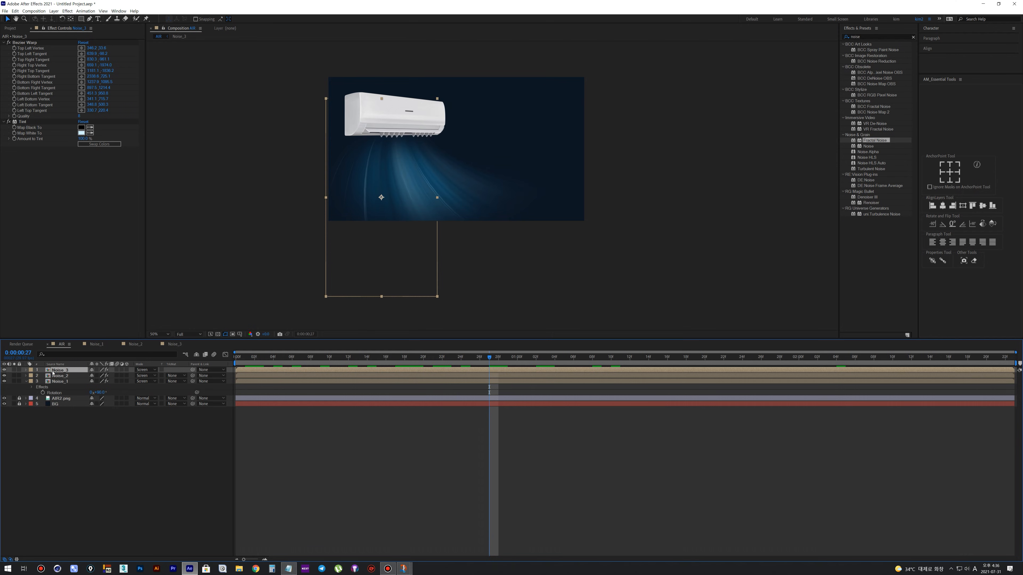
Apply Fast Box Blur to the Noise layer in Noise_3 with a small blur radius and Repeat Edge Pixels enabled
double_click(56, 370)
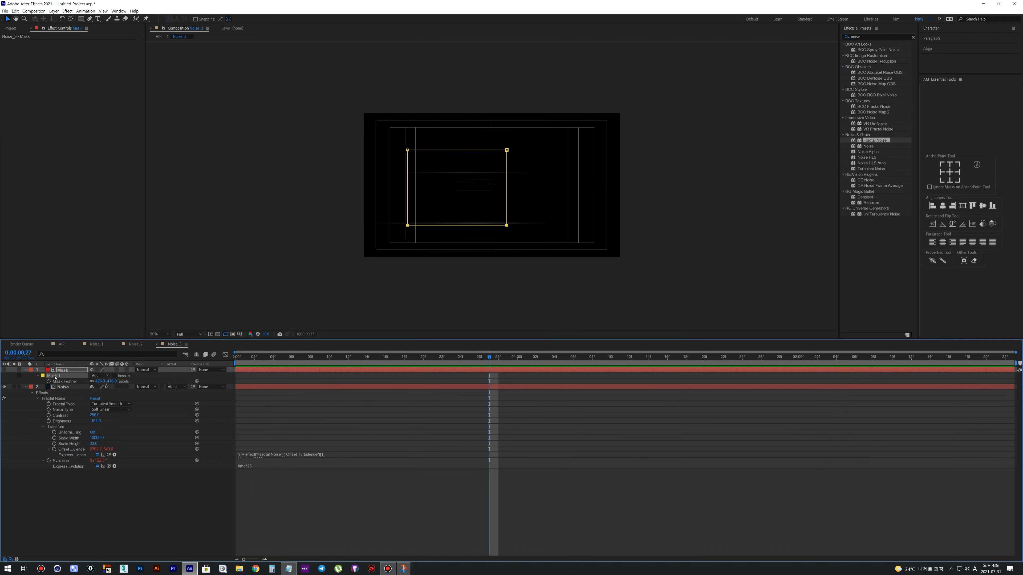
left_click(61, 387)
right_click(60, 388)
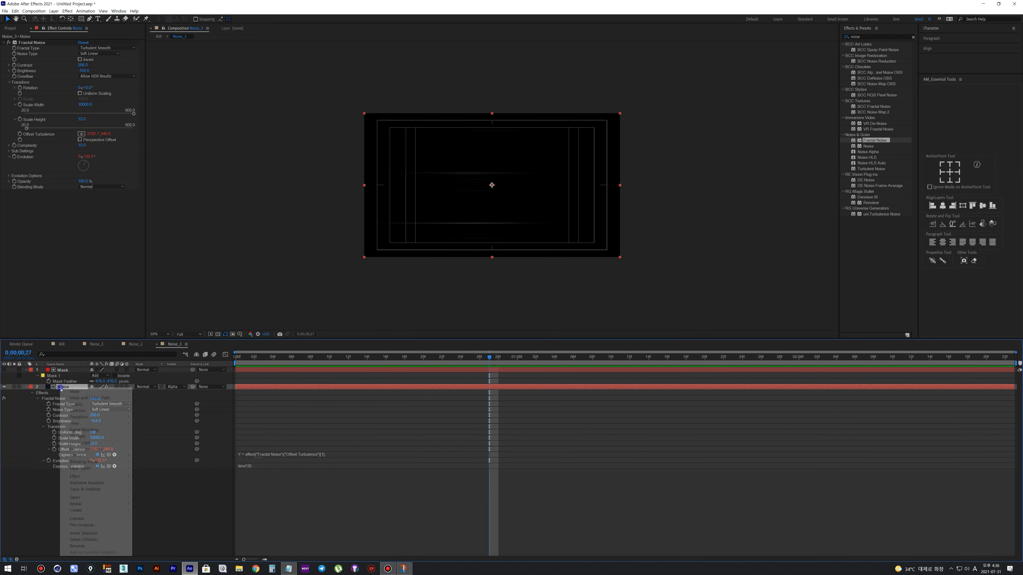
left_click(92, 478)
left_click(180, 241)
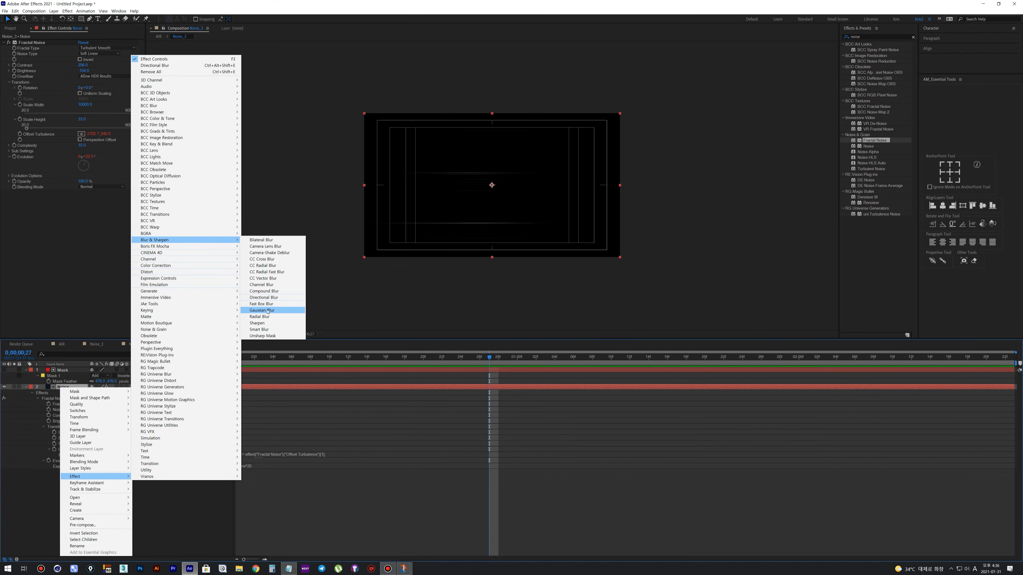
left_click(261, 304)
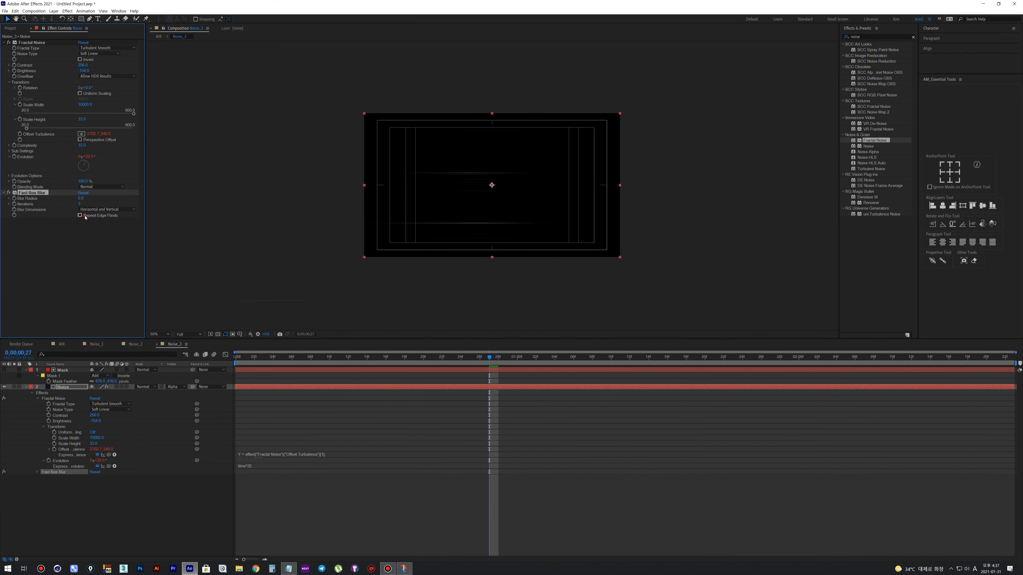
left_click(80, 198)
key("Return")
Add CC Vector Blur to the Noise layer with an amount of 17, and scrub the timeline to check it
right_click(71, 388)
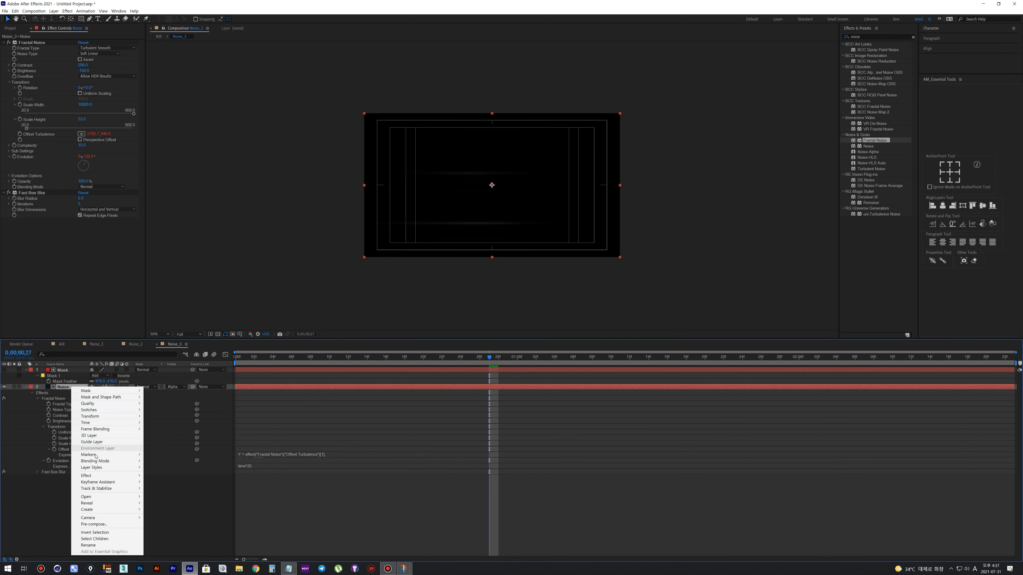
mouse_move(96, 476)
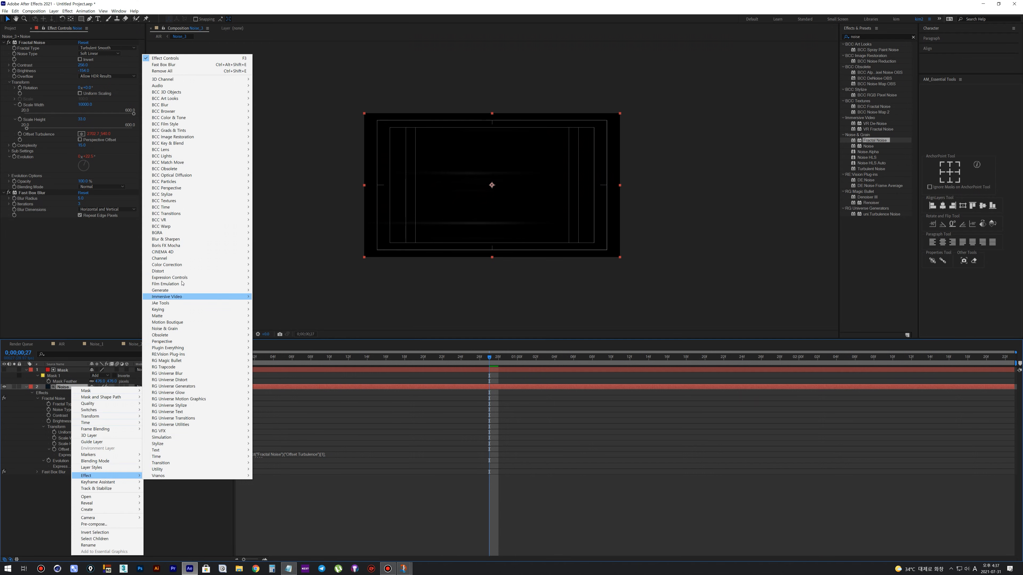
left_click(275, 277)
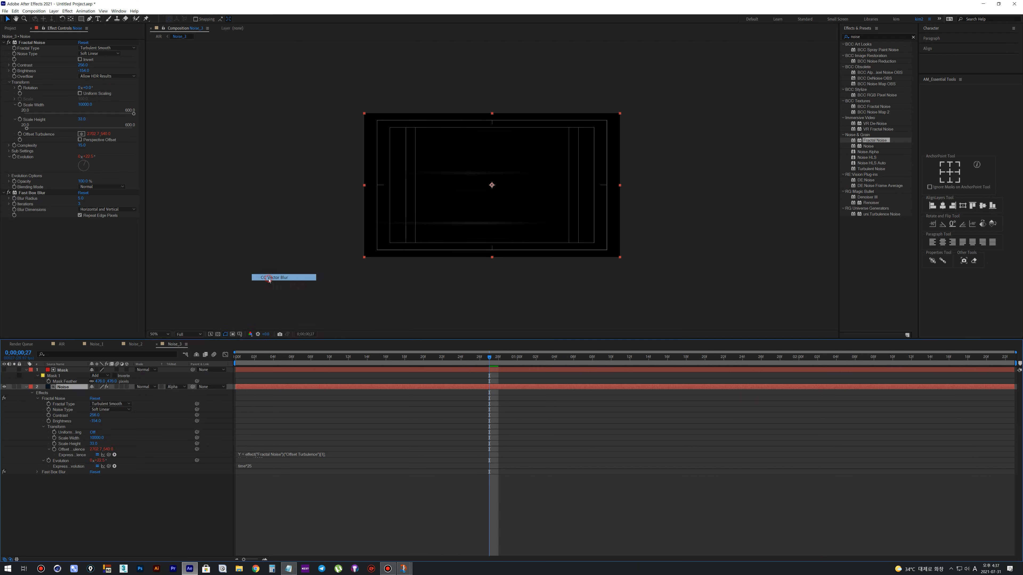
left_click(81, 232)
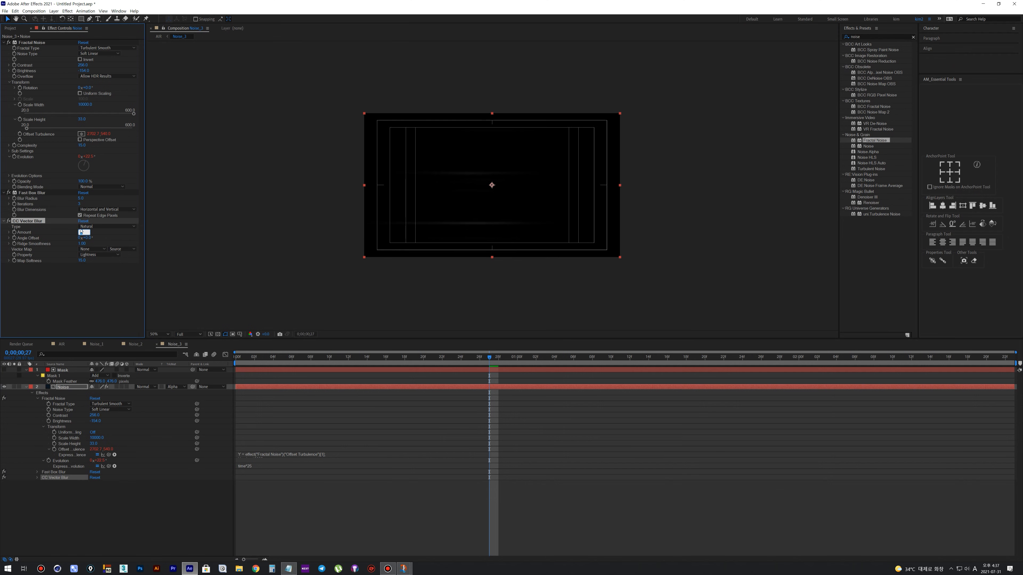
key("Return")
left_click_drag(268, 360, 395, 359)
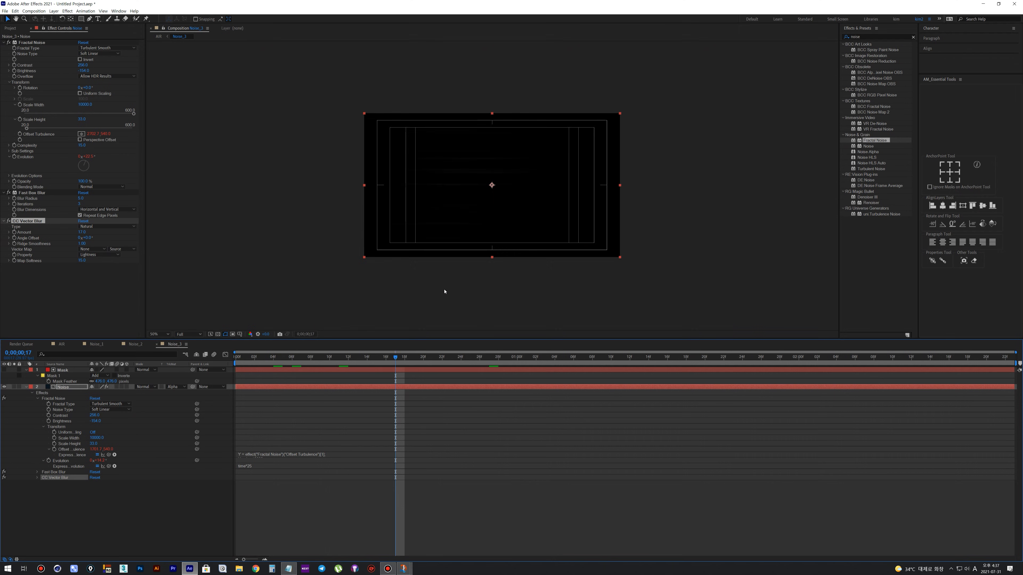
Preview the blurred streaks in Noise_3 at 100% magnification and the combined airflow in the AIR composition
key("slash")
key("space")
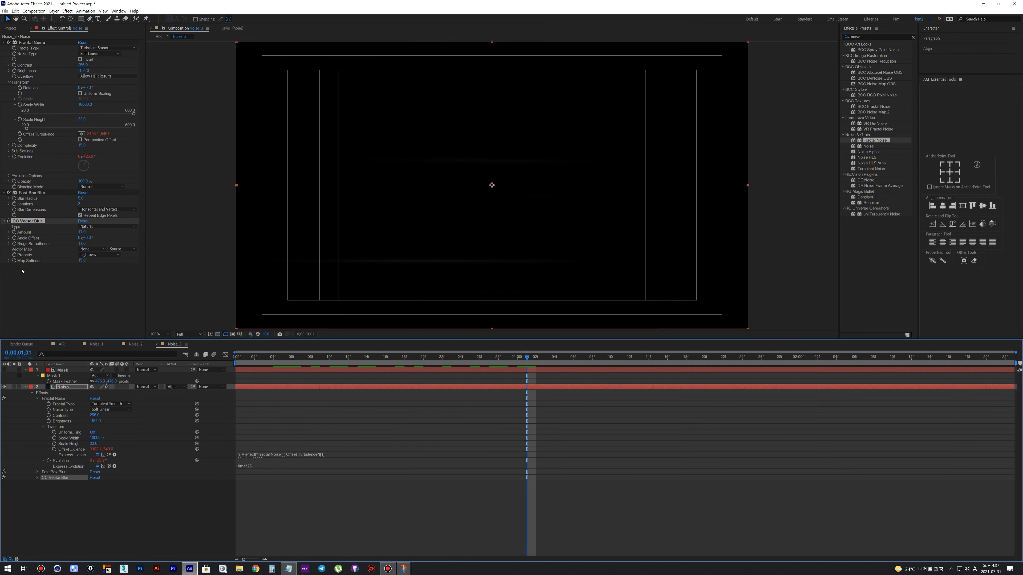
left_click(158, 36)
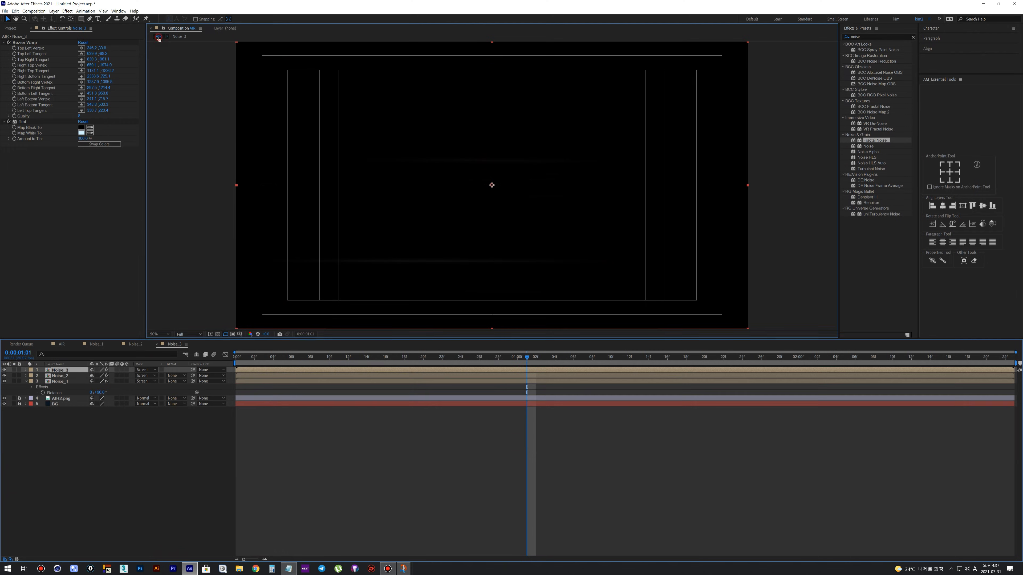
key("space")
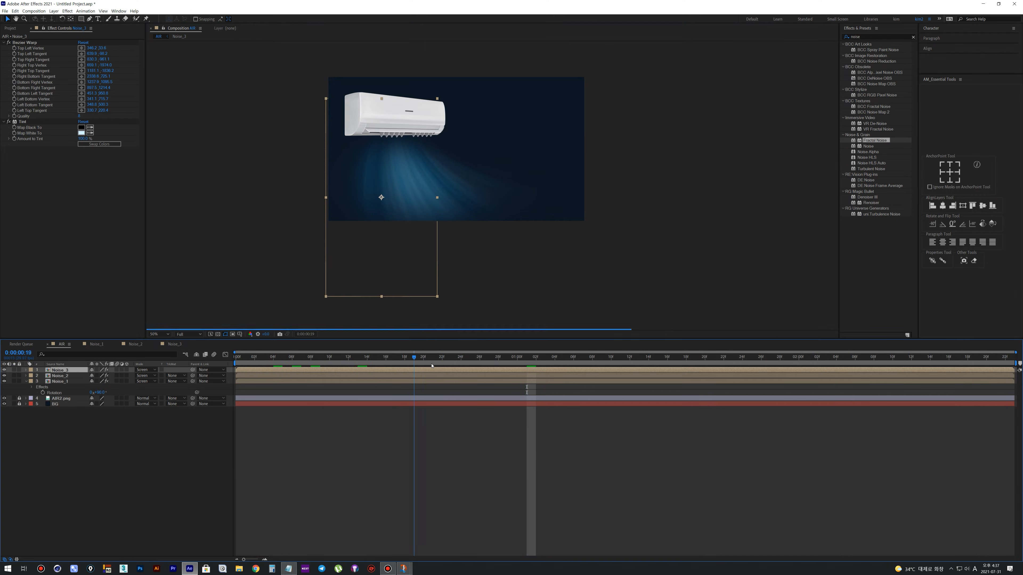
Set the Noise_3 layer's blending mode to Add and its Tint Map White To colour to a saturated blue
left_click(145, 369)
left_click(163, 175)
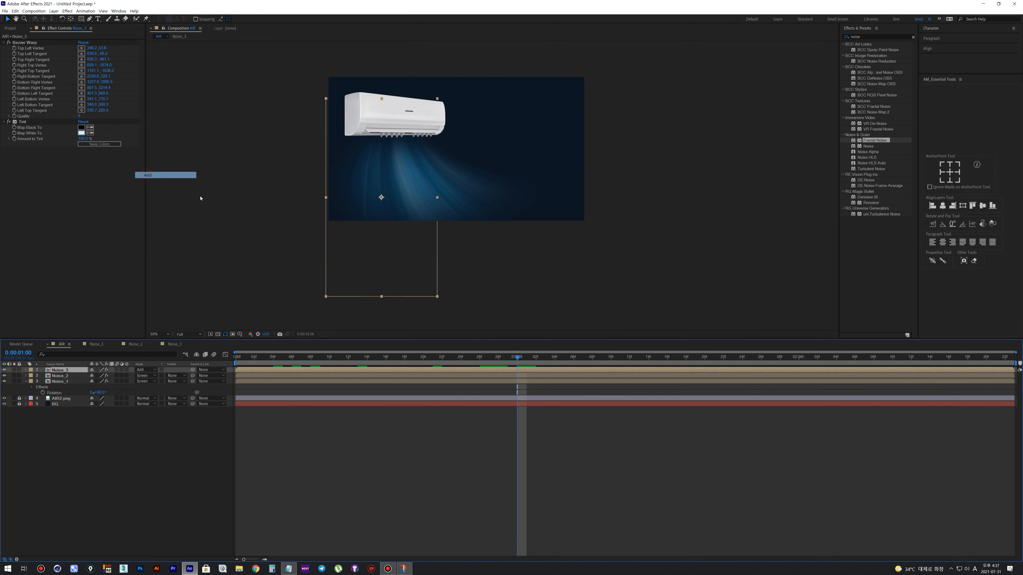
right_click(71, 371)
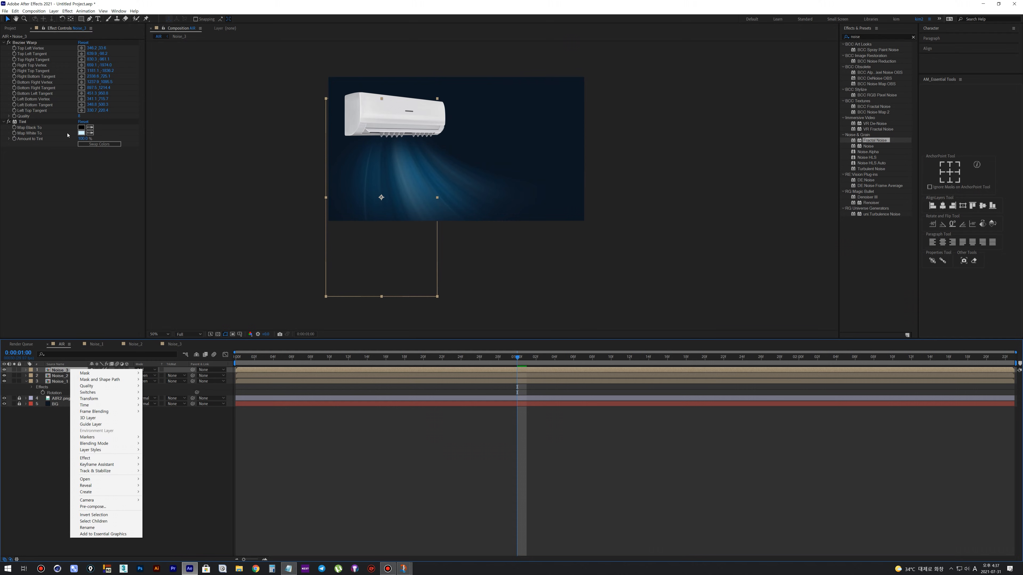
left_click(81, 133)
left_click(81, 133)
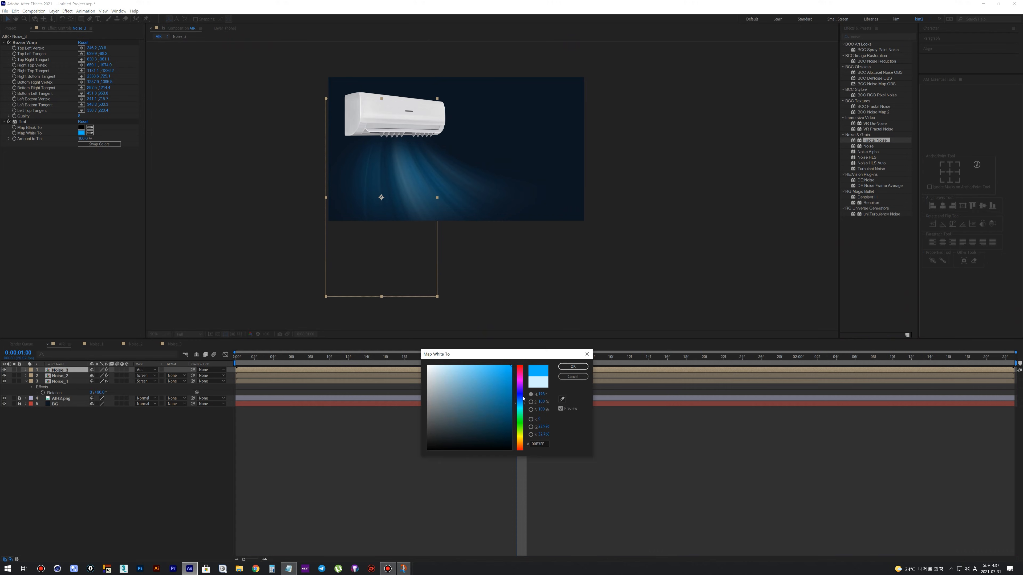
left_click(572, 366)
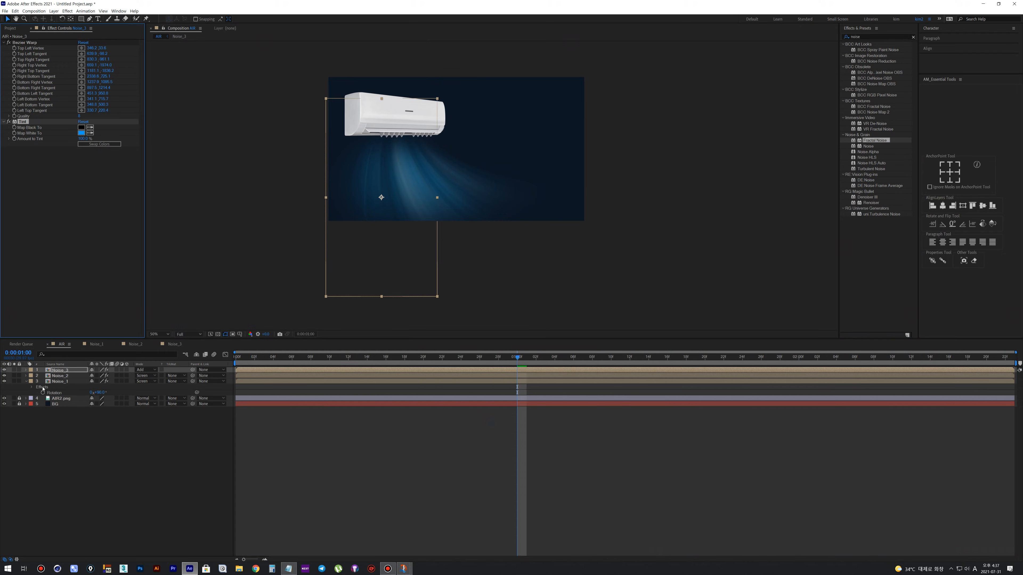
Apply the Exposure effect to the Noise_3 layer with an exposure of 4.00
right_click(58, 371)
mouse_move(80, 459)
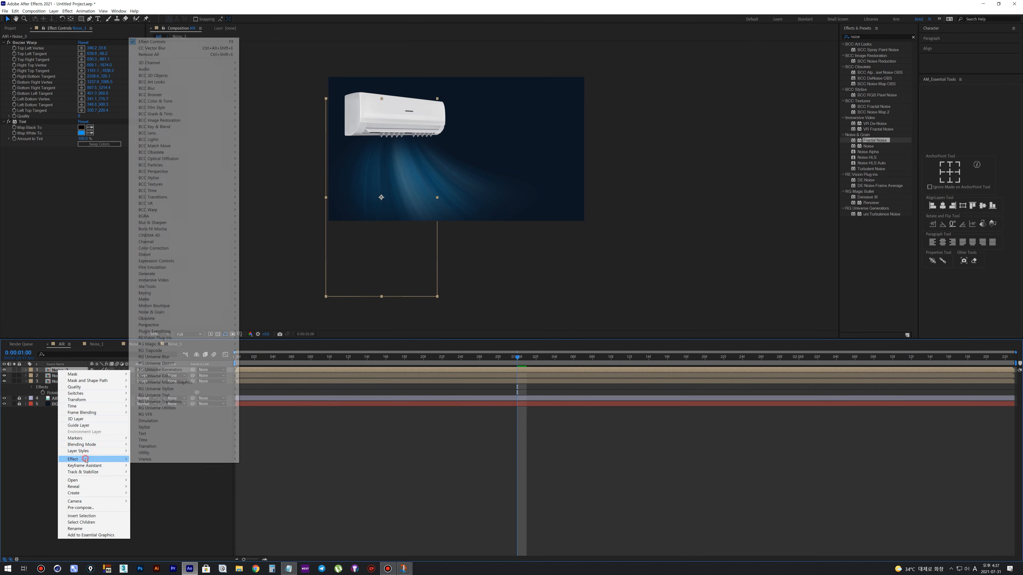
mouse_move(169, 248)
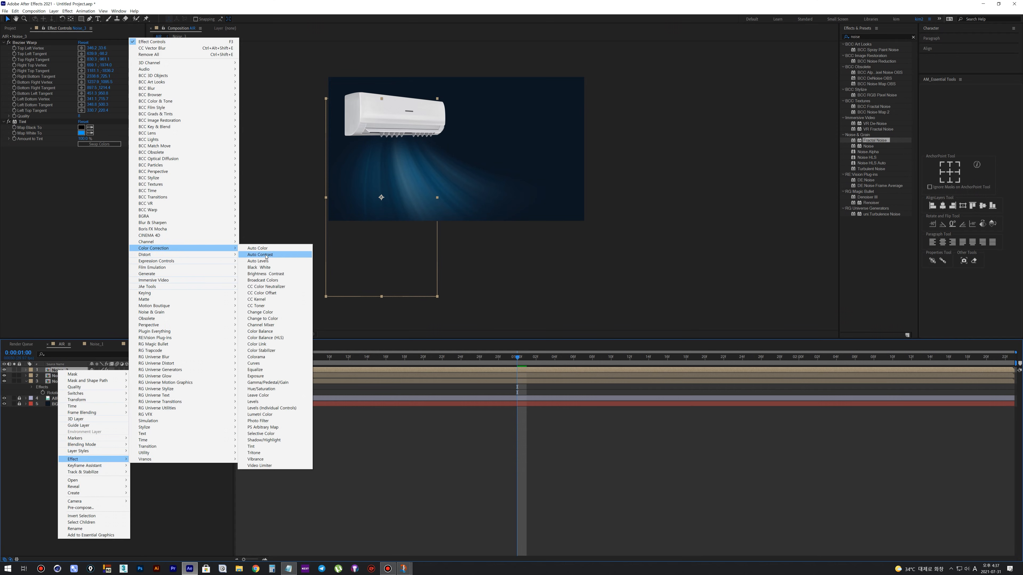
left_click(256, 376)
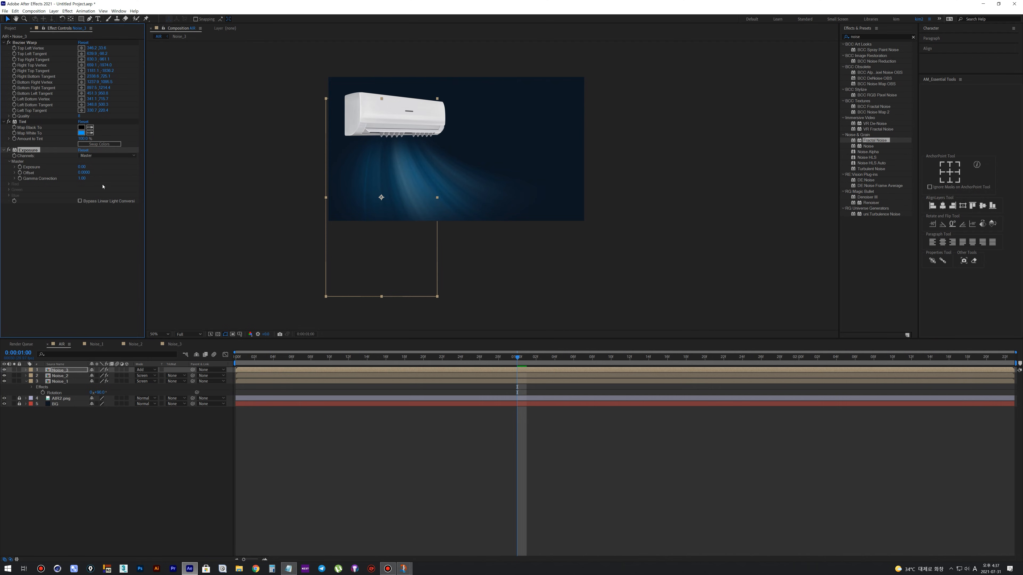
left_click(80, 167)
key("Return")
Apply the Glow effect to the Noise_3 layer with a glow threshold of 12%
right_click(55, 371)
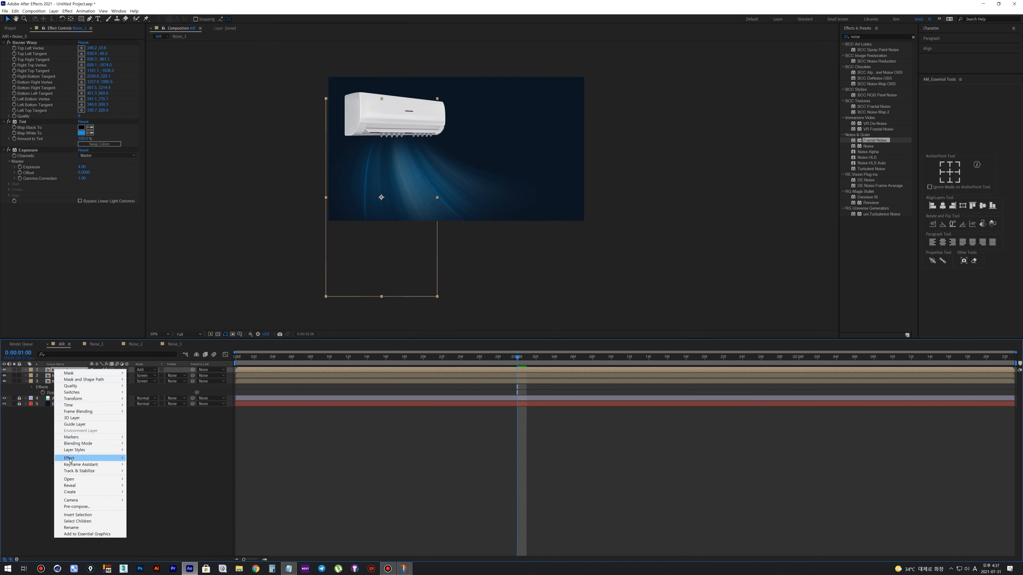
mouse_move(121, 459)
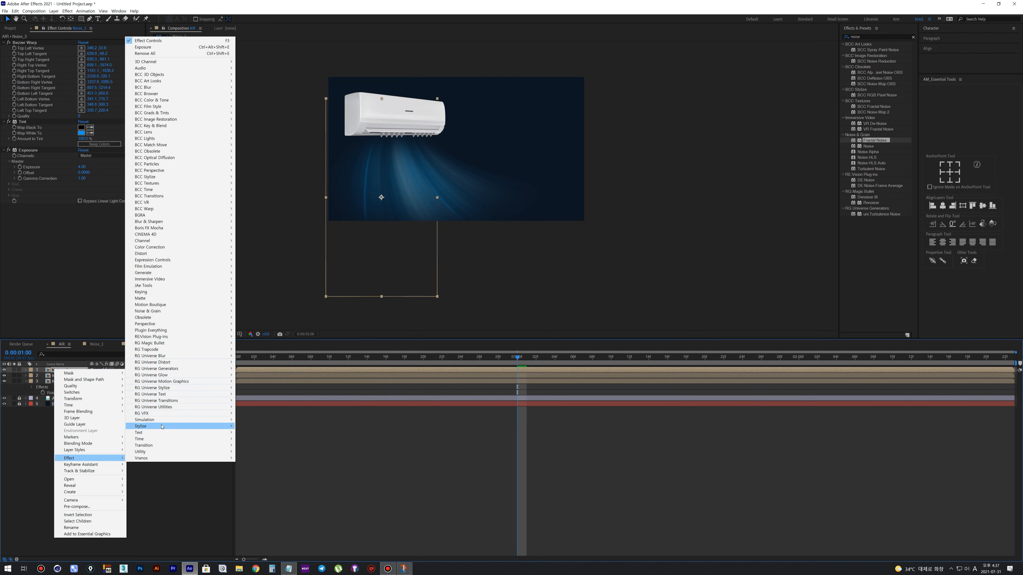
mouse_move(186, 429)
left_click(252, 375)
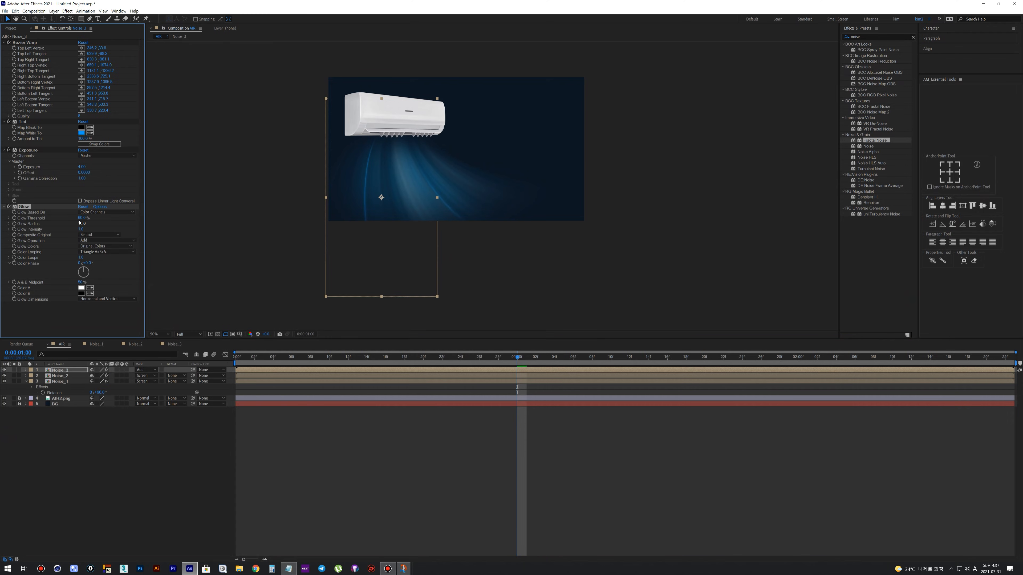
left_click(80, 218)
type("12")
key("Return")
Set the Noise_3 Glow radius to 230 and intensity to 2, and preview the animation
left_click(82, 224)
key("Return")
left_click(81, 225)
type("150")
key("Return")
left_click(80, 225)
type("230")
key("Return")
left_click(80, 229)
type("2")
key("Return")
key("space")
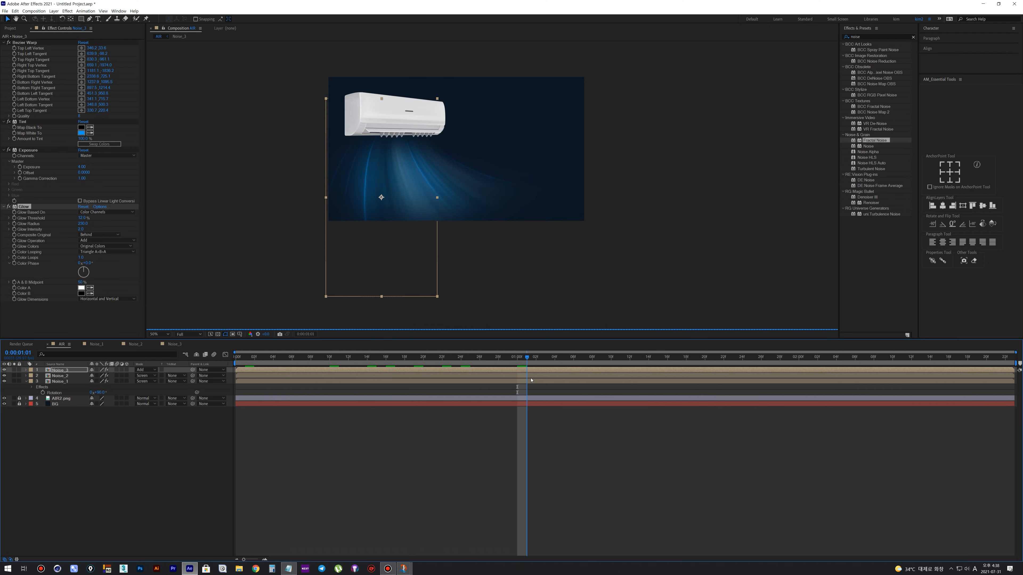
Try a slightly higher Exposure value on Noise_3, undo it, and preview the airflow
left_click_drag(82, 167, 82, 168)
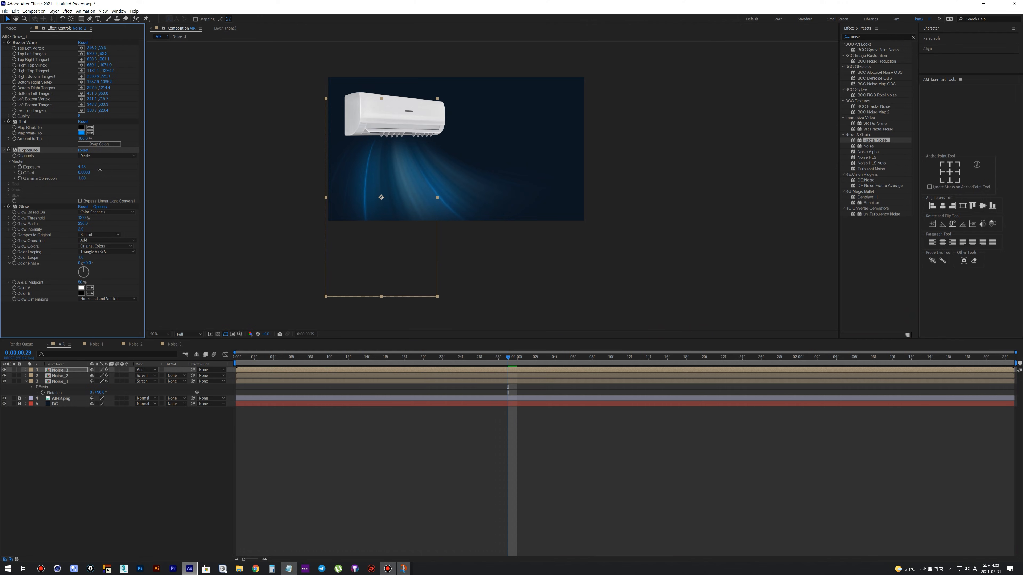
key("ctrl+z")
left_click(252, 242)
key("space")
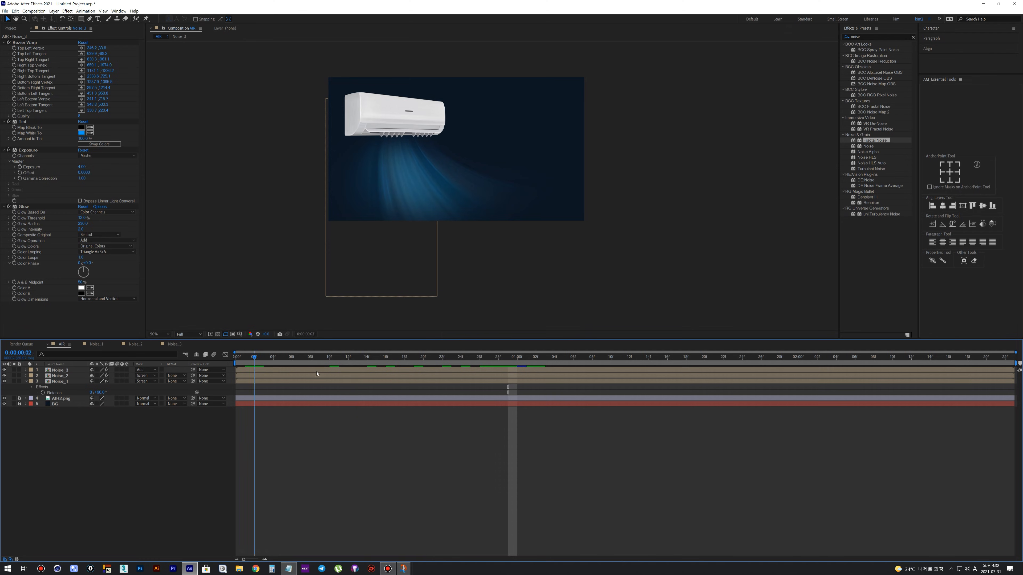
left_click_drag(495, 379, 451, 373)
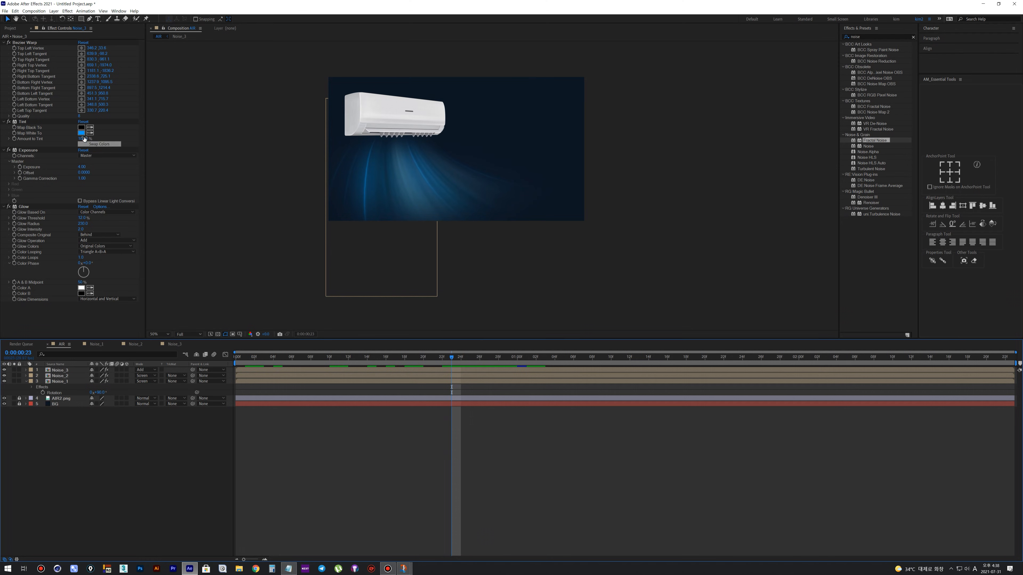
Set the Bezier Warp Quality to 10 on the Noise_1, Noise_2 and Noise_3 layers
left_click(59, 380)
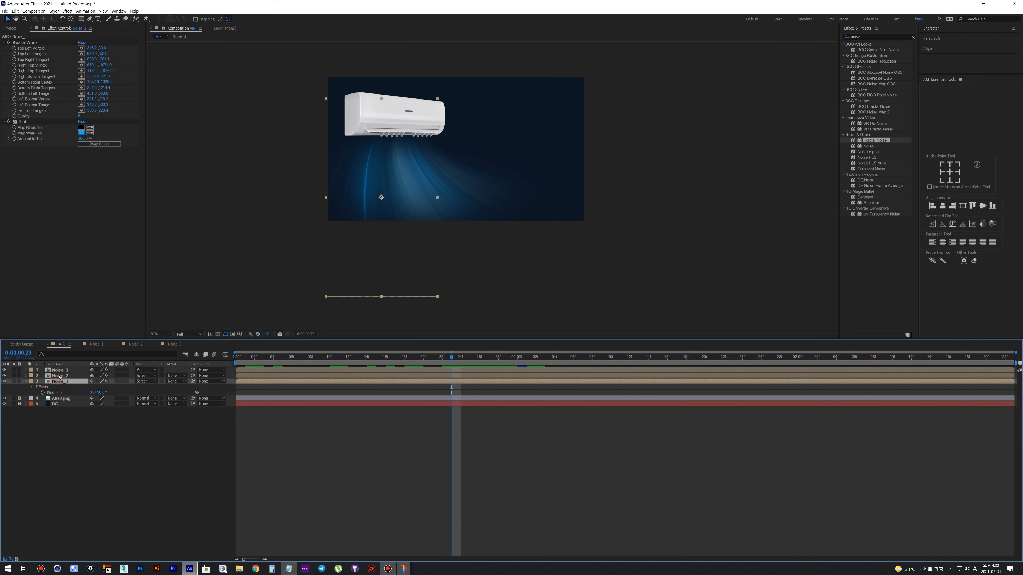
left_click(79, 116)
type("10")
key("Return")
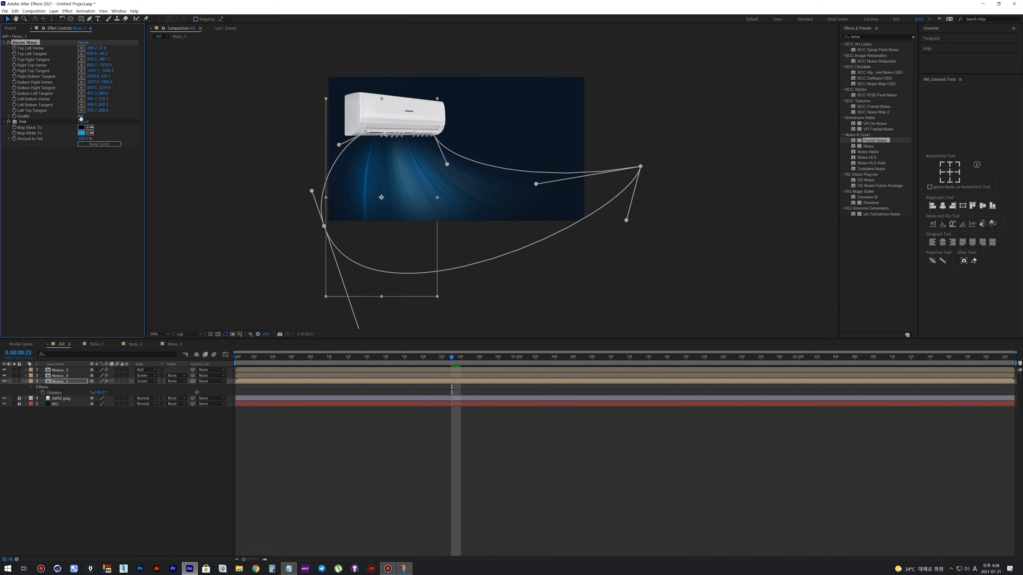
left_click(61, 376)
left_click(80, 116)
key("Return")
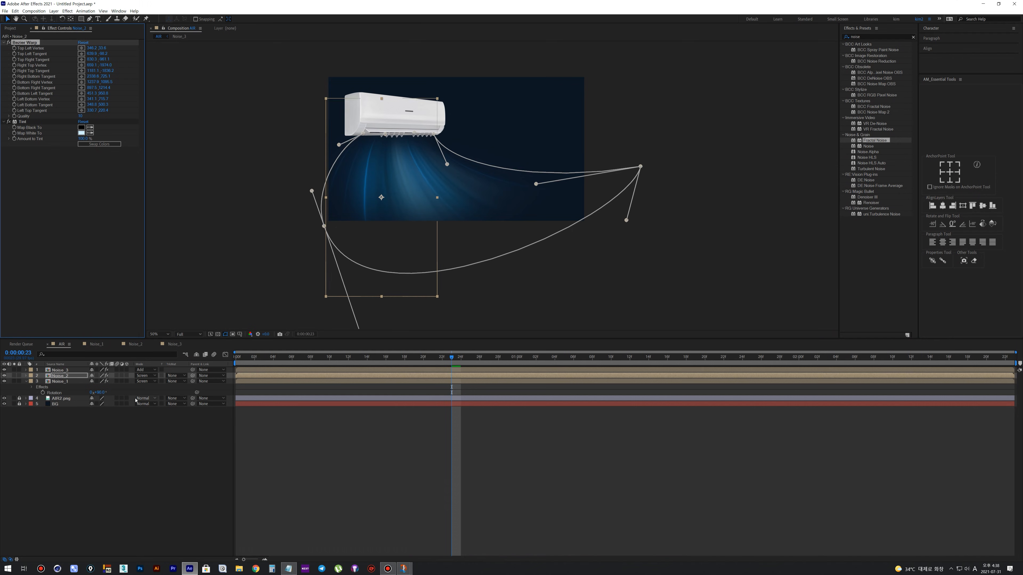
left_click(61, 370)
left_click(79, 116)
type("10")
key("Return")
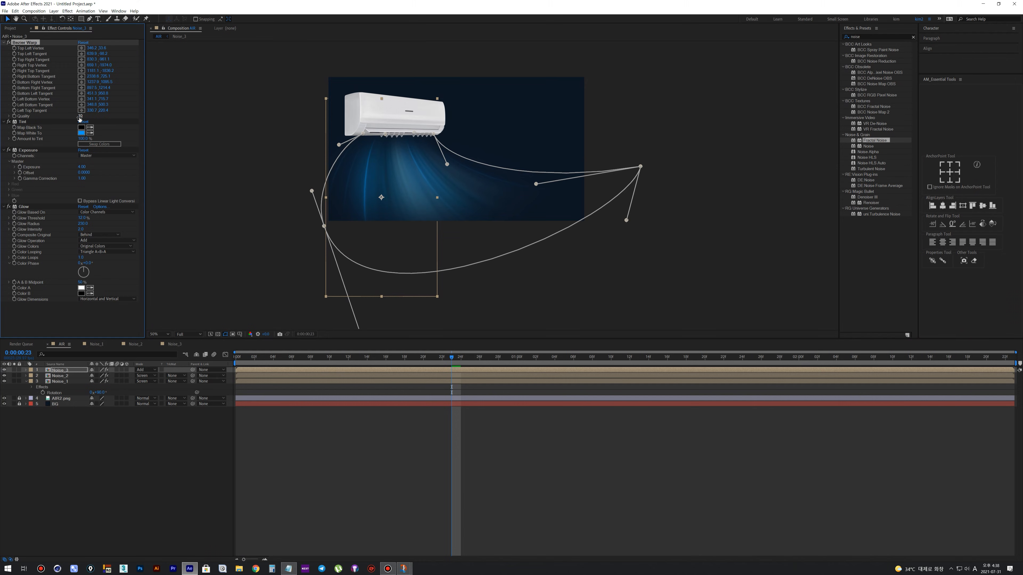
left_click(55, 445)
Add Curves to the Noise_1 layer, shape a gentle S-curve that brightens the highlights, and scrub the timeline to check it
left_click(64, 382)
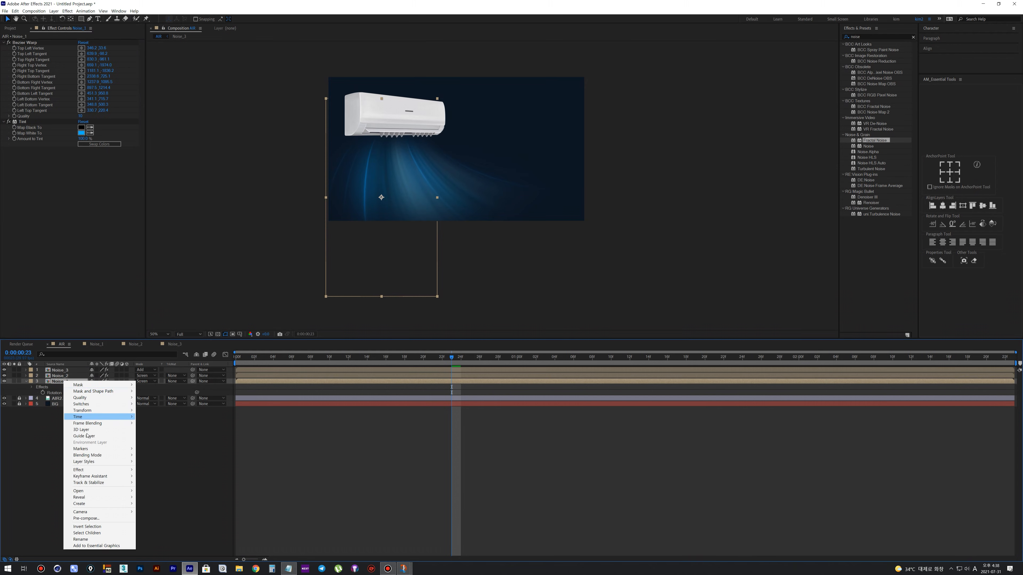
mouse_move(80, 470)
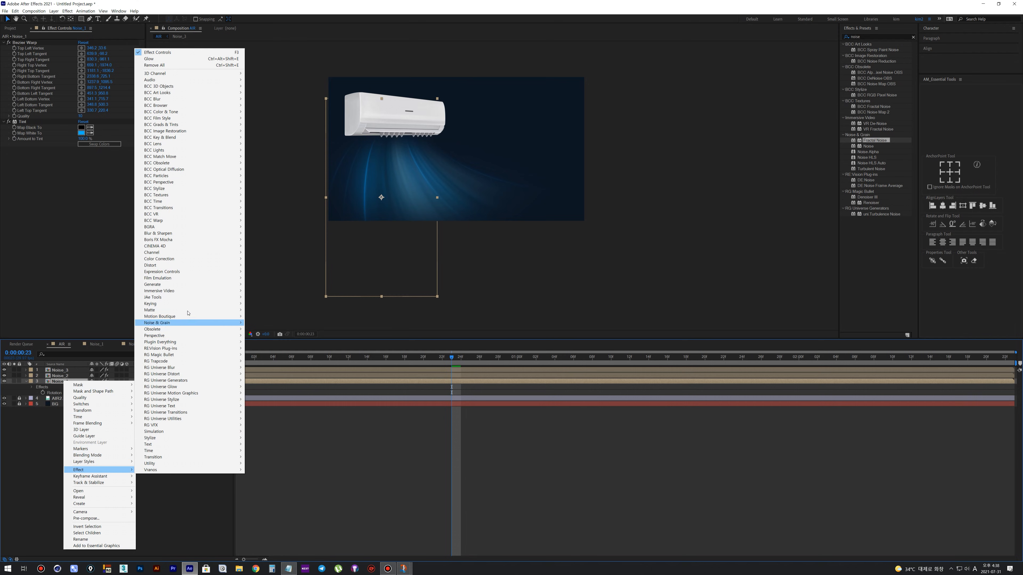
mouse_move(190, 263)
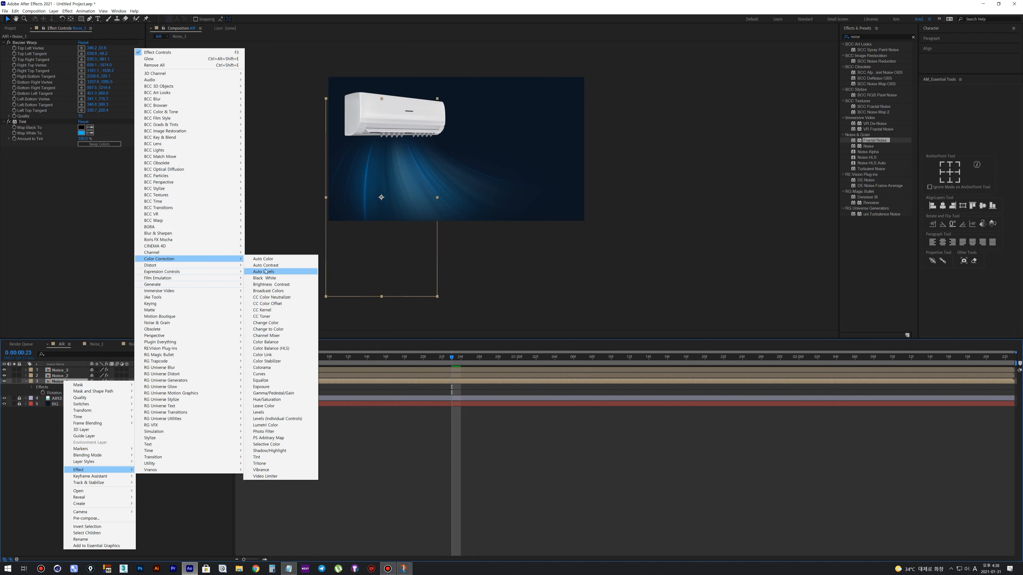
left_click(260, 374)
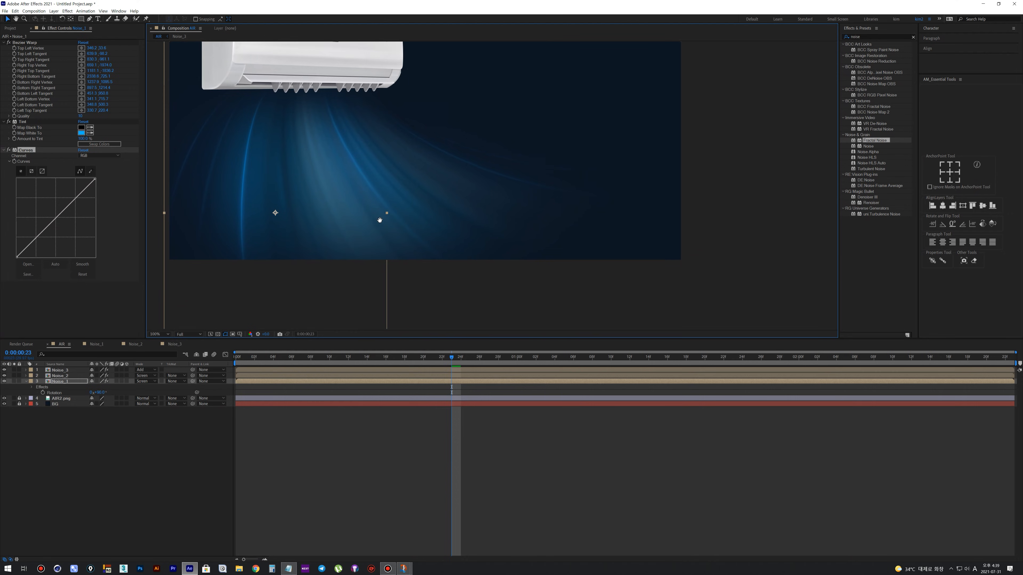
left_click_drag(78, 198, 72, 195)
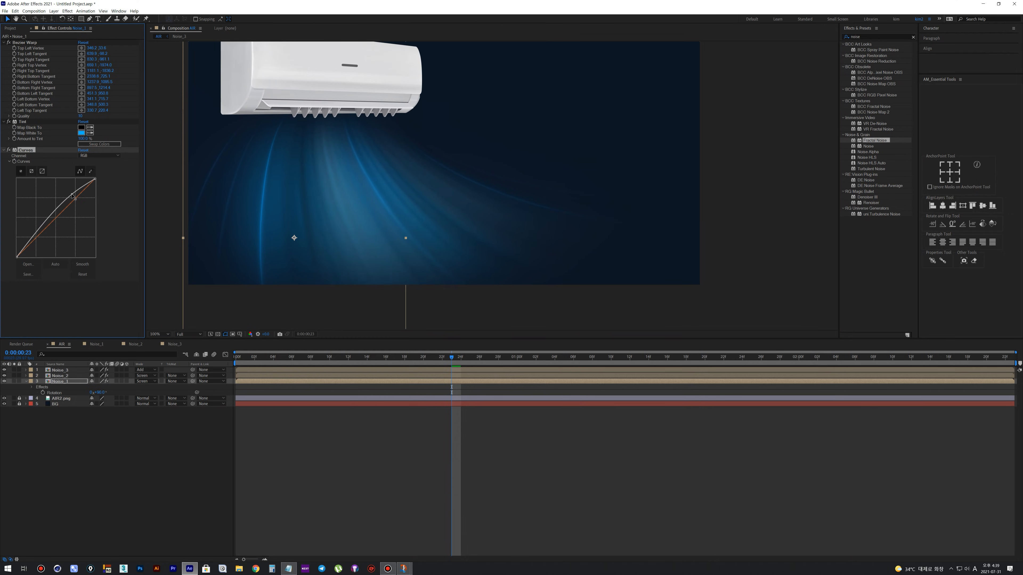
left_click_drag(35, 232, 38, 241)
left_click_drag(71, 194, 72, 197)
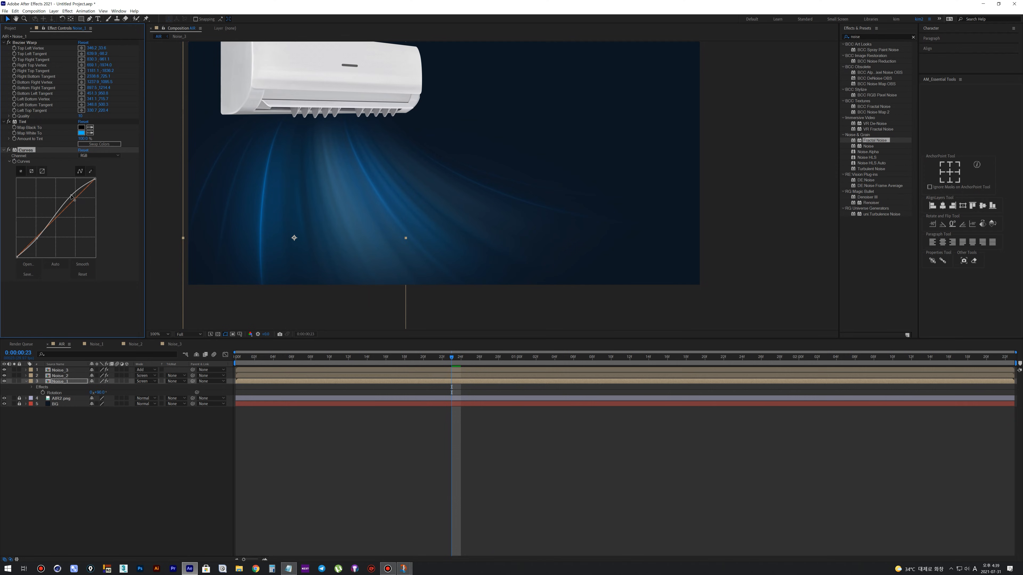
left_click_drag(238, 359, 374, 327)
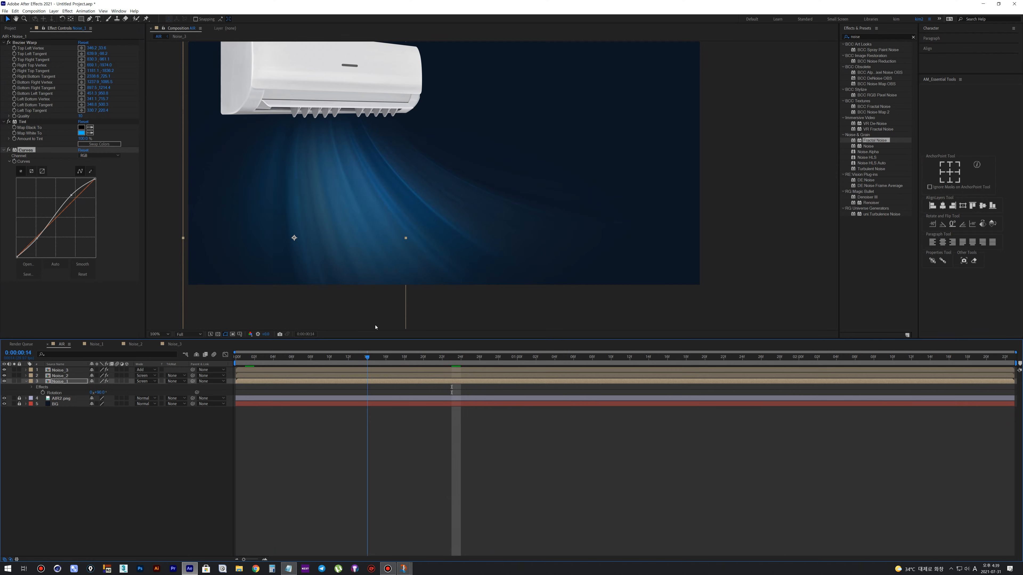
scroll(375, 326, "down", 1)
Add Curves to the Noise_3 layer, bend the curve upward to brighten its streaks, and preview the airflow
left_click(308, 369)
right_click(65, 378)
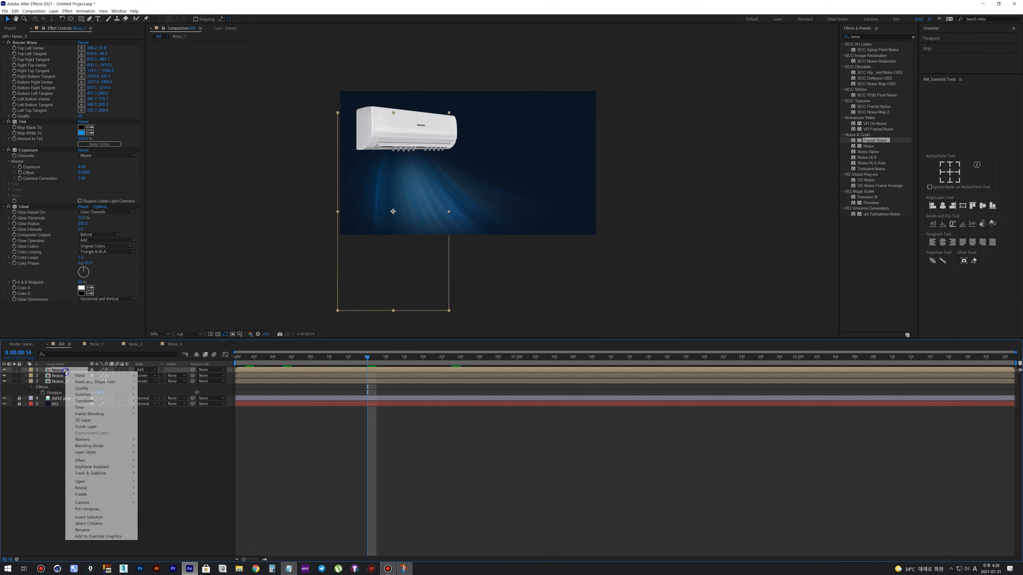
mouse_move(86, 460)
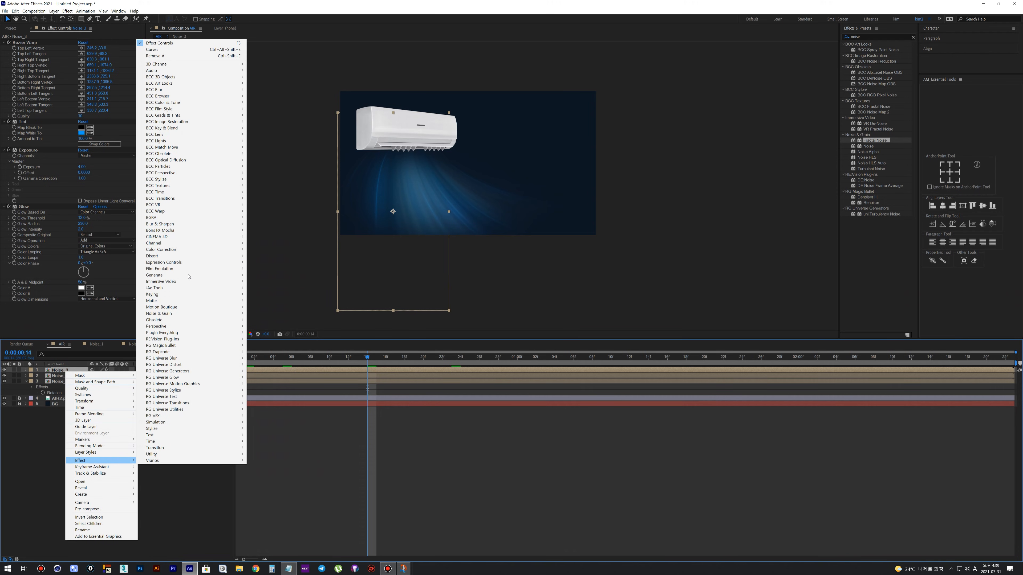
mouse_move(183, 249)
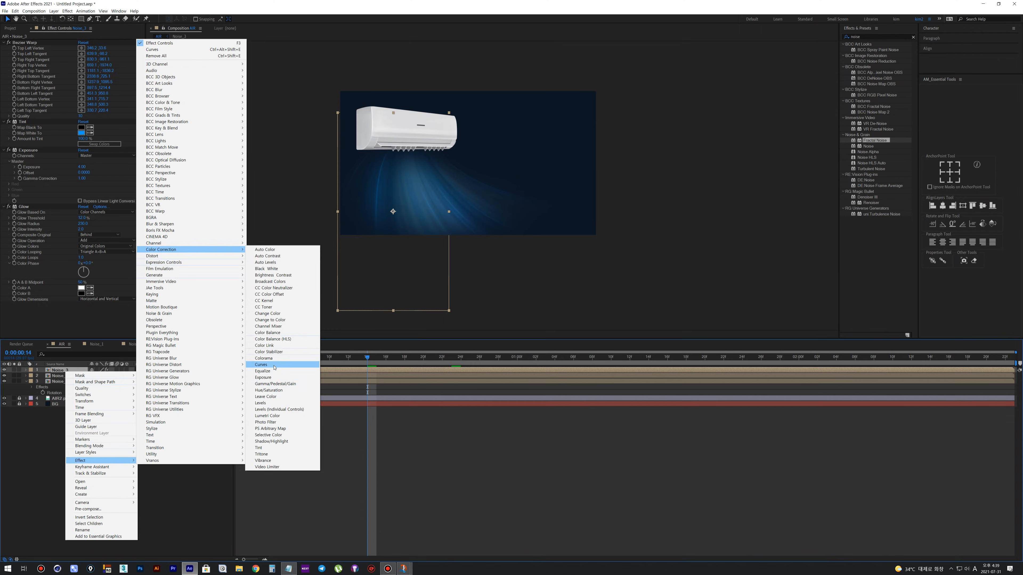
left_click(264, 365)
left_click_drag(76, 256, 63, 250)
left_click_drag(33, 290, 29, 292)
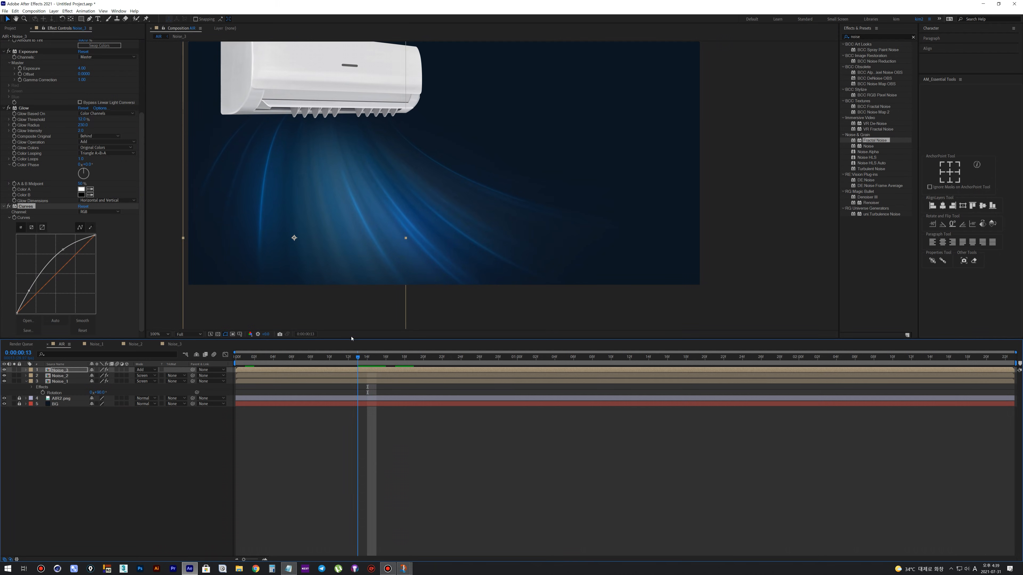
key("space")
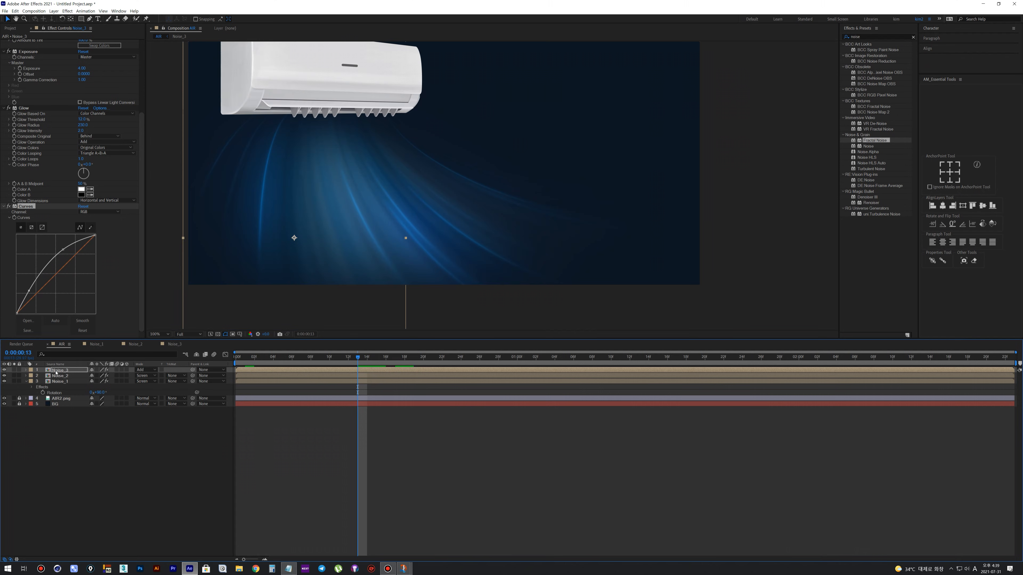
Open the Noise_3 composition and set the Noise layer's CC Vector Blur amount to 20
double_click(56, 371)
left_click(83, 233)
type("20")
key("Return")
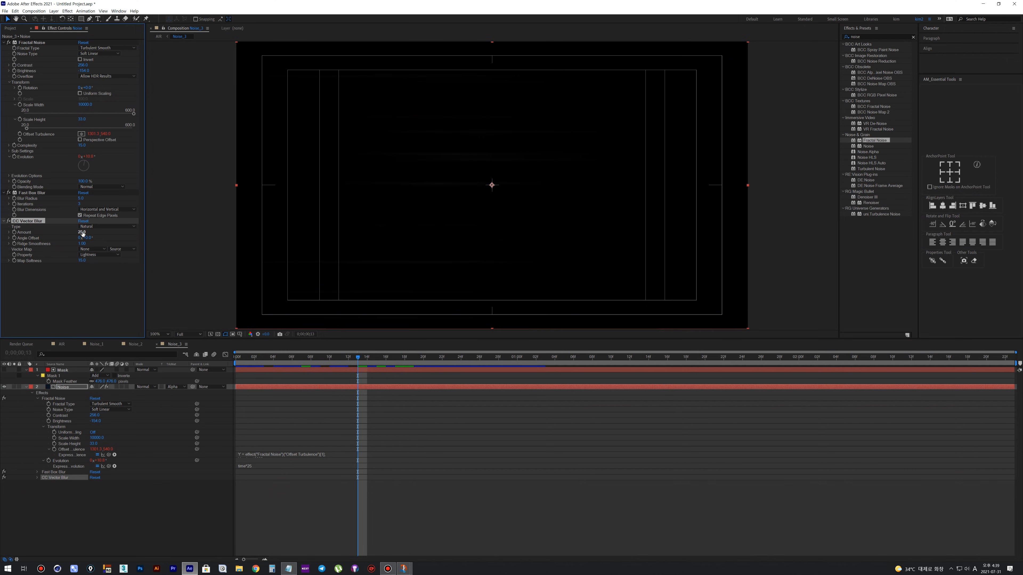
Extend the Mask layer's rectangle upward and downward in the Noise_3 composition, and scrub the AIR composition to check the airflow
left_click(65, 370)
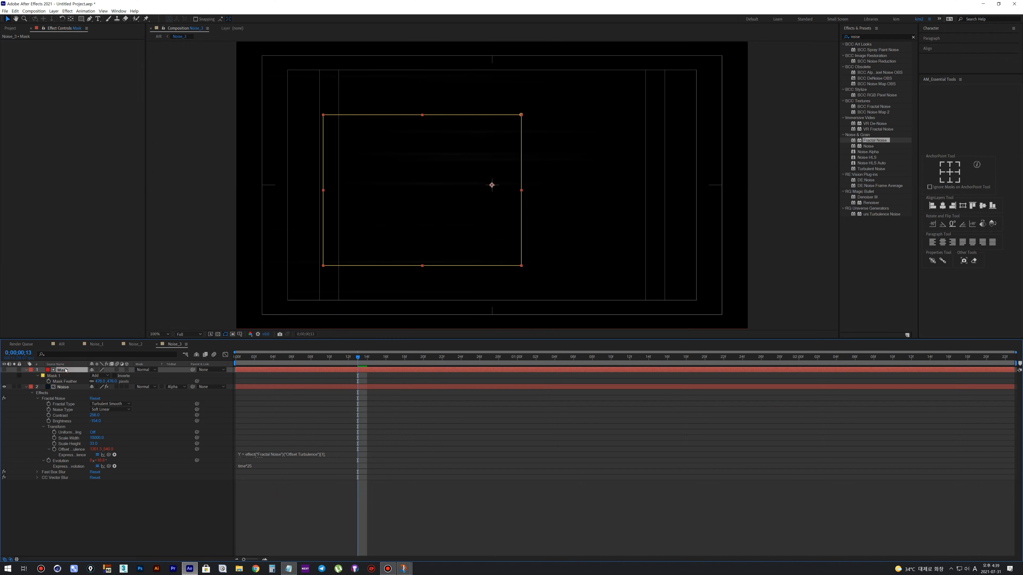
left_click_drag(421, 117, 420, 92)
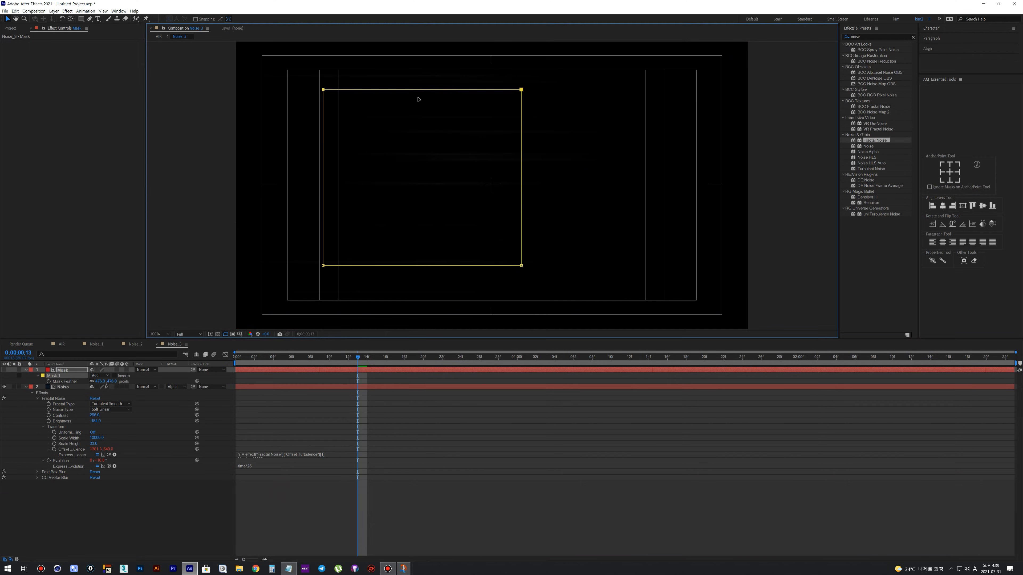
left_click_drag(413, 278, 414, 297)
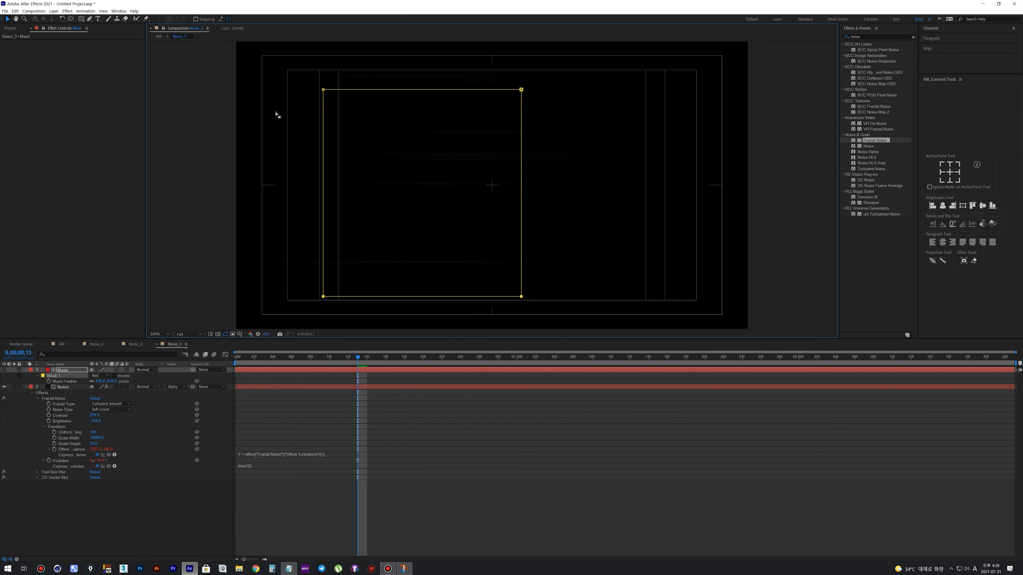
left_click(159, 37)
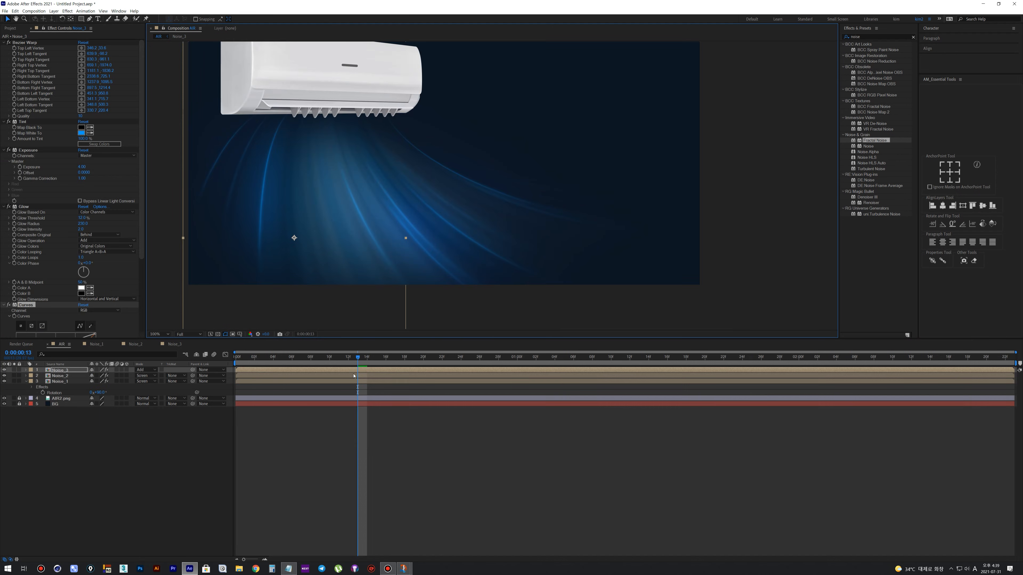
mouse_move(351, 362)
left_mouse_down()
mouse_move(281, 367)
mouse_move(395, 365)
mouse_move(366, 357)
left_mouse_up()
key("comma")
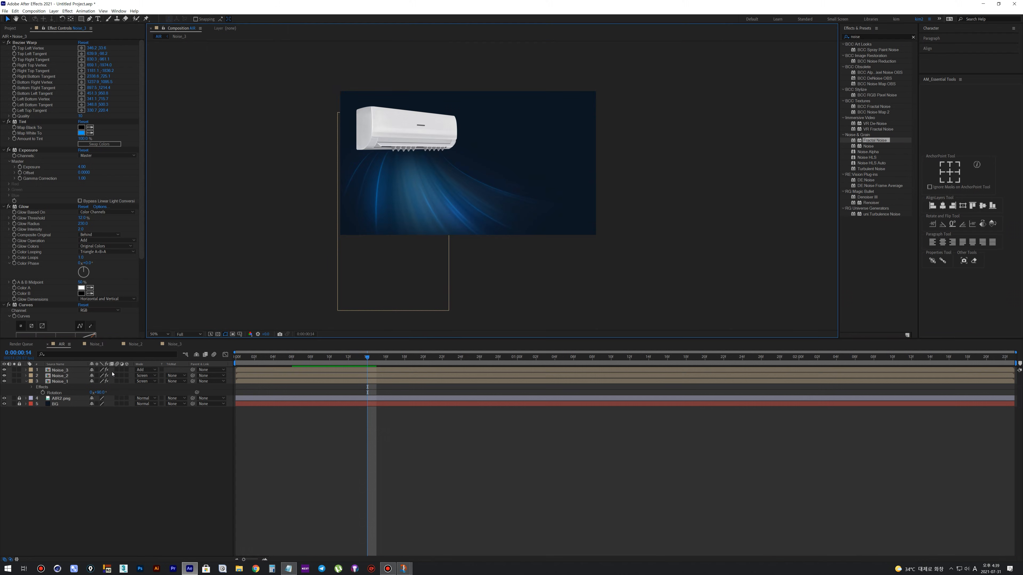
Toggle the Noise_2 layer's visibility to compare the airflow, and reshape Noise_1's Curves into a stronger S-curve with brighter highlights
left_click(60, 375)
left_click(5, 376)
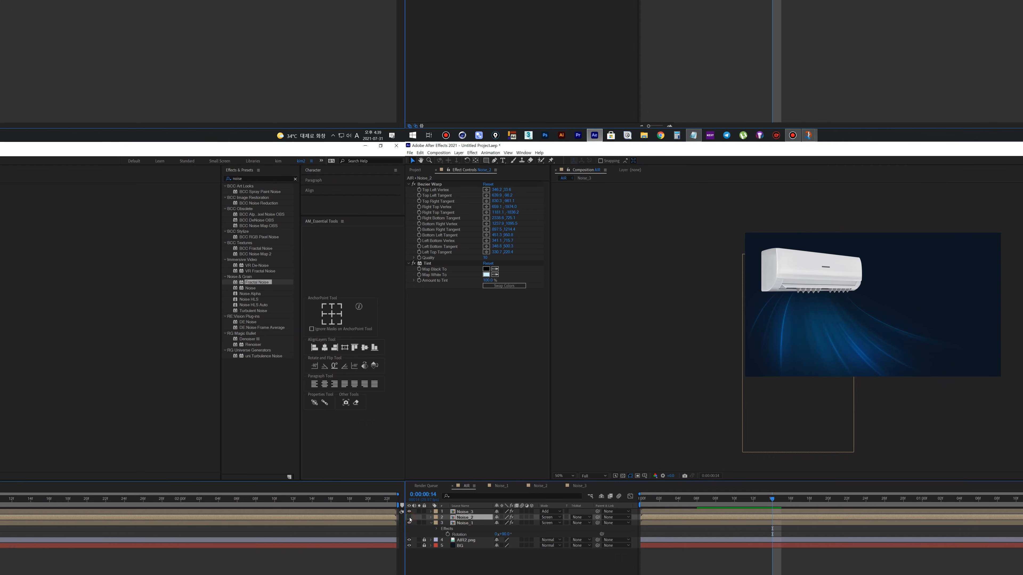
left_click(464, 523)
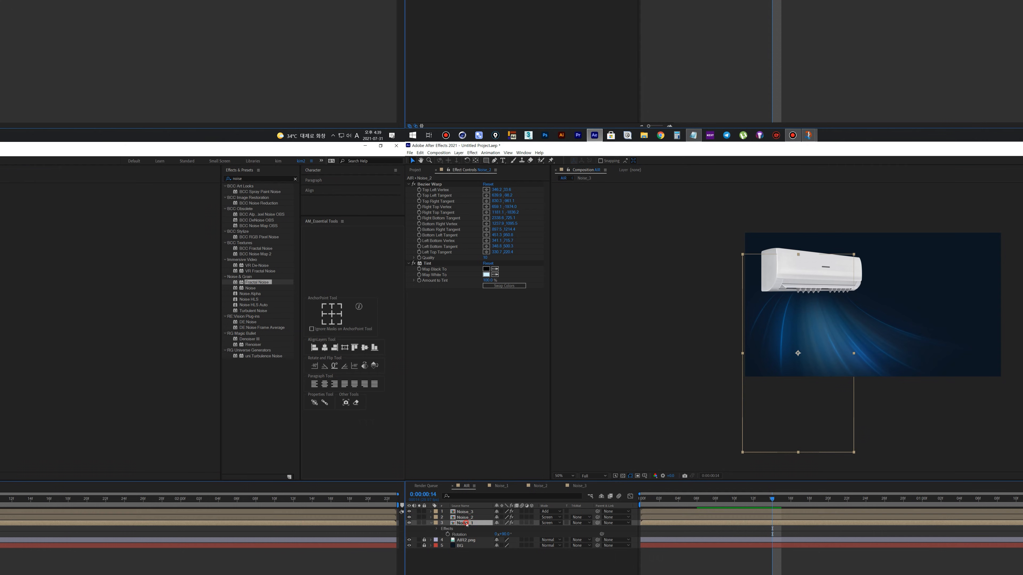
left_click_drag(475, 338, 464, 340)
mouse_move(441, 380)
left_mouse_down()
mouse_move(439, 364)
mouse_move(442, 383)
left_mouse_up()
Shift the Map White To color of the Noise_1 layer's Tint effect to a deeper, more saturated blue
left_click(487, 274)
left_click(921, 545)
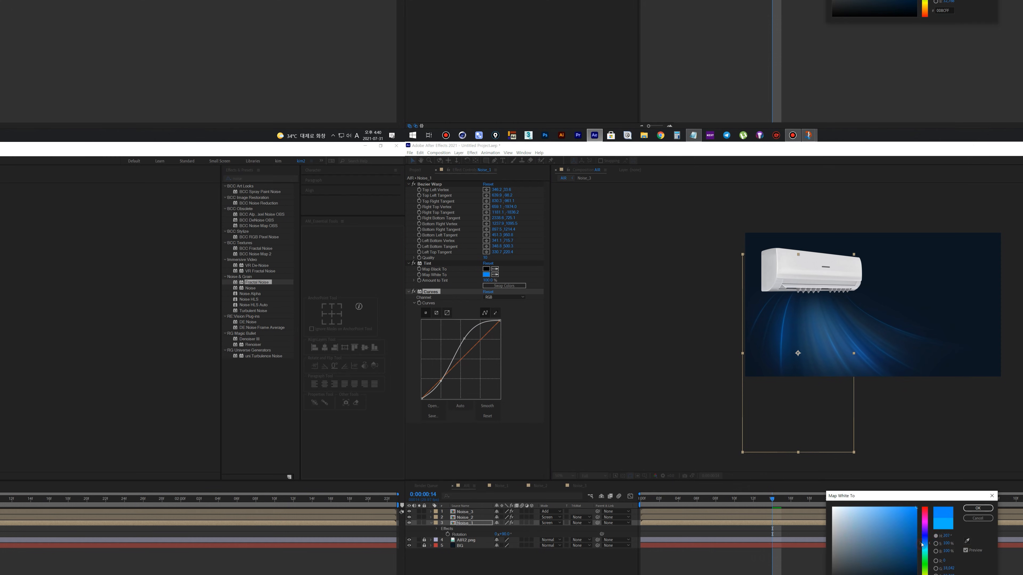
left_click_drag(928, 545, 929, 544)
left_click(979, 509)
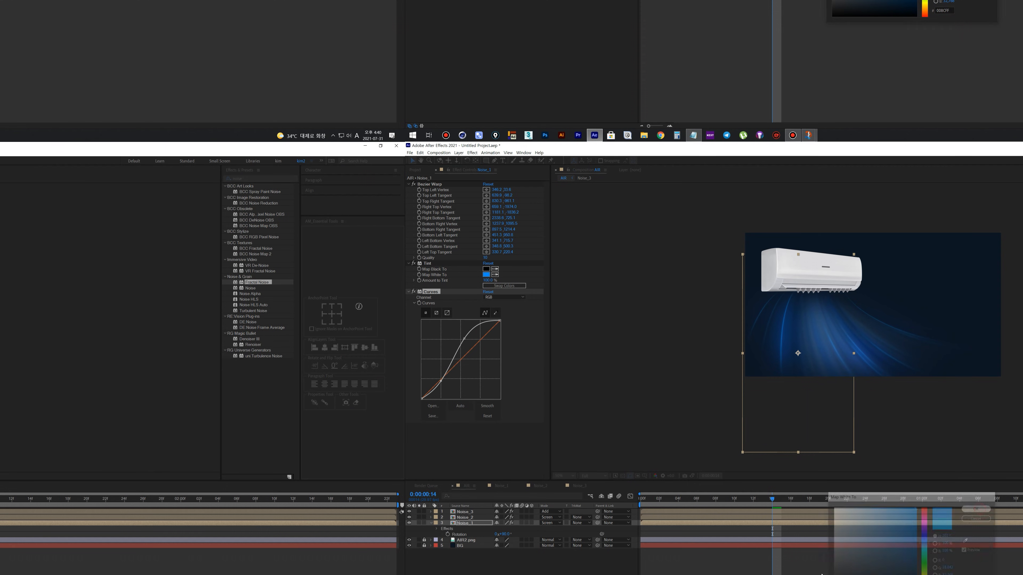
Scrub the AIR composition's timeline and play back the animation to check the airflow's motion and color
left_click_drag(771, 515, 837, 515)
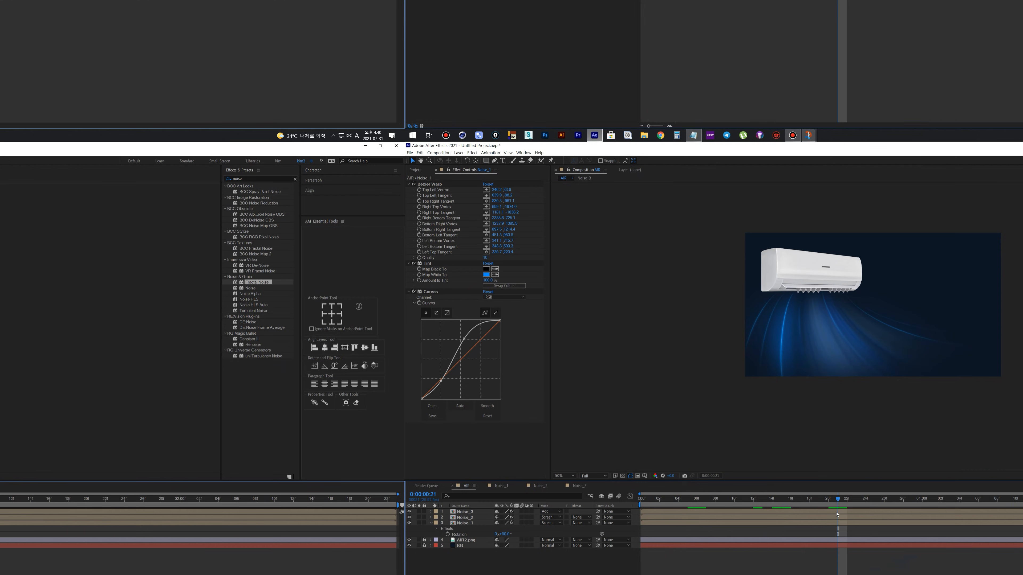
key("space")
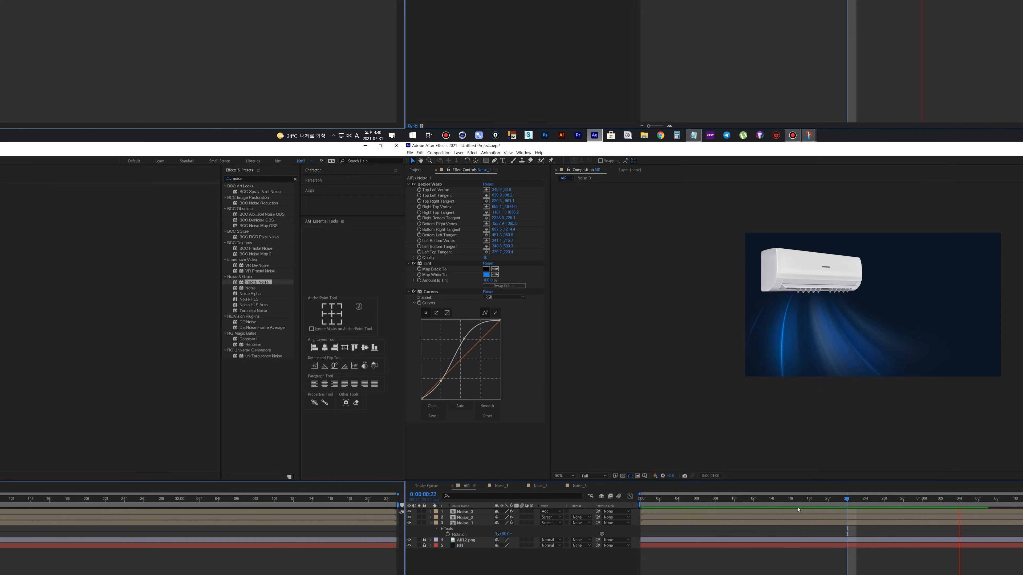
key("space")
key("space")
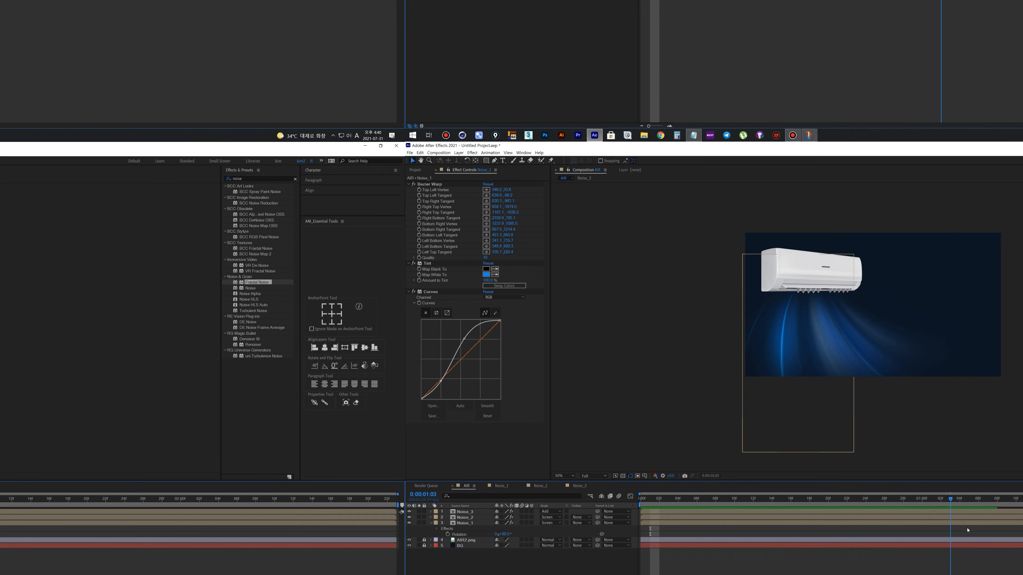
left_click(941, 26)
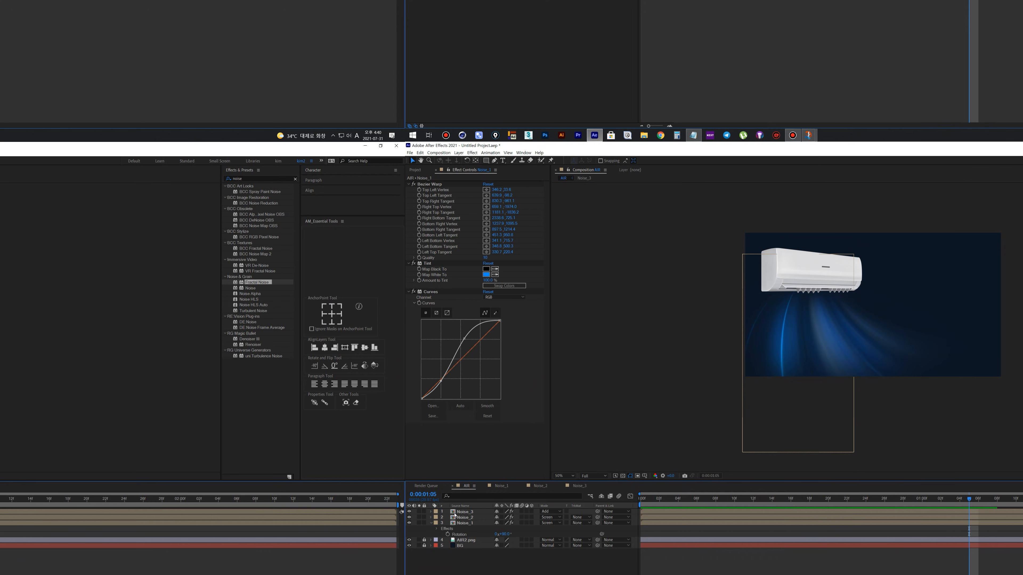